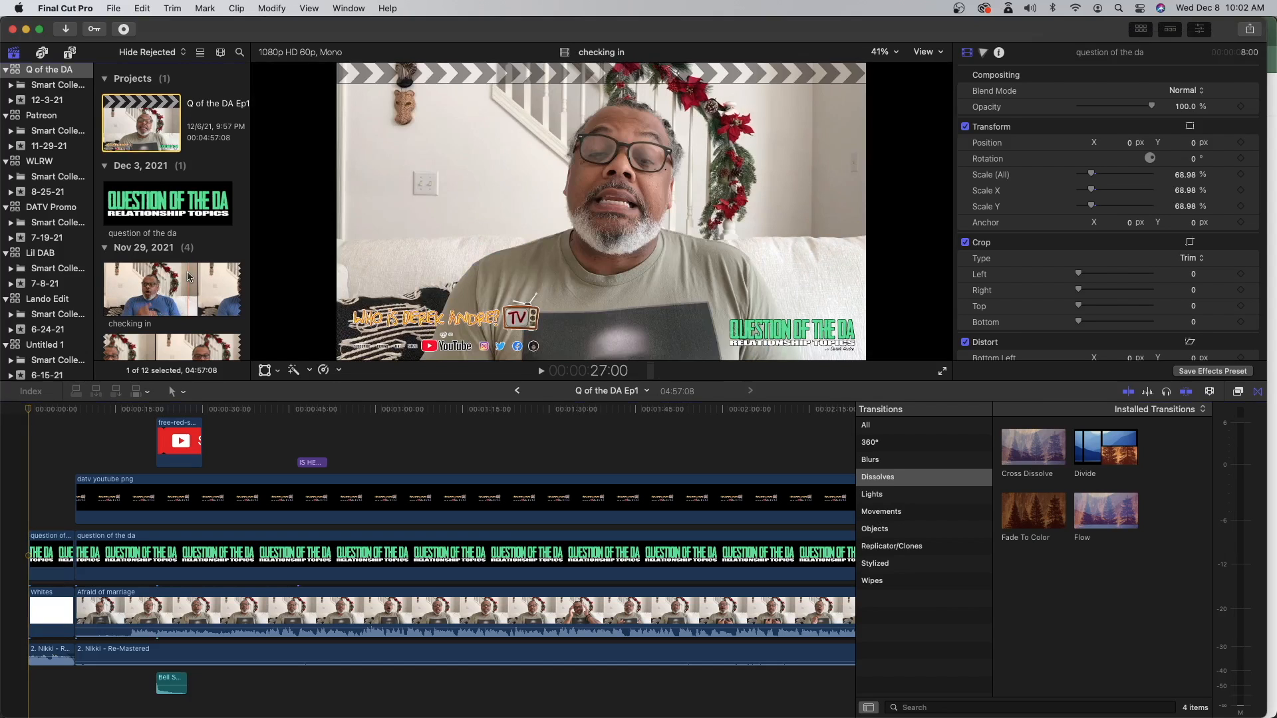
- Review the Q of the DA Ep1 timeline from its opening clips out to the full length of the edit
left_click(213, 305)
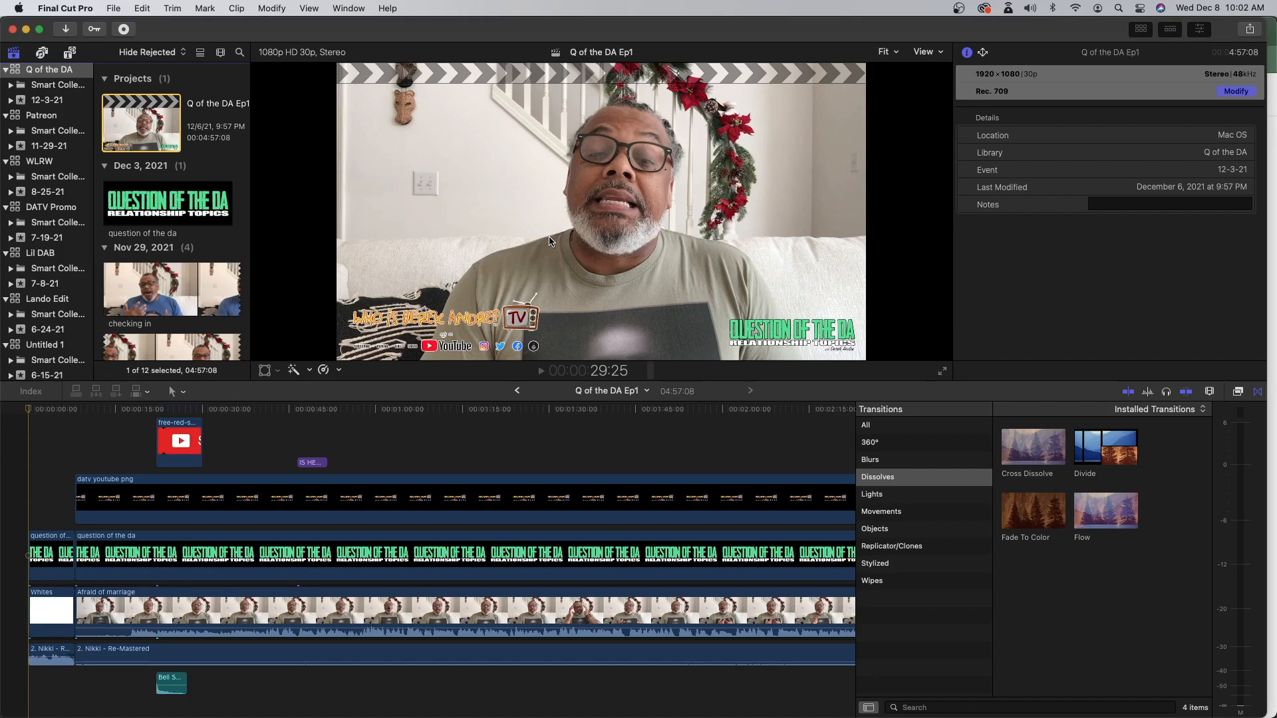
left_click(485, 393)
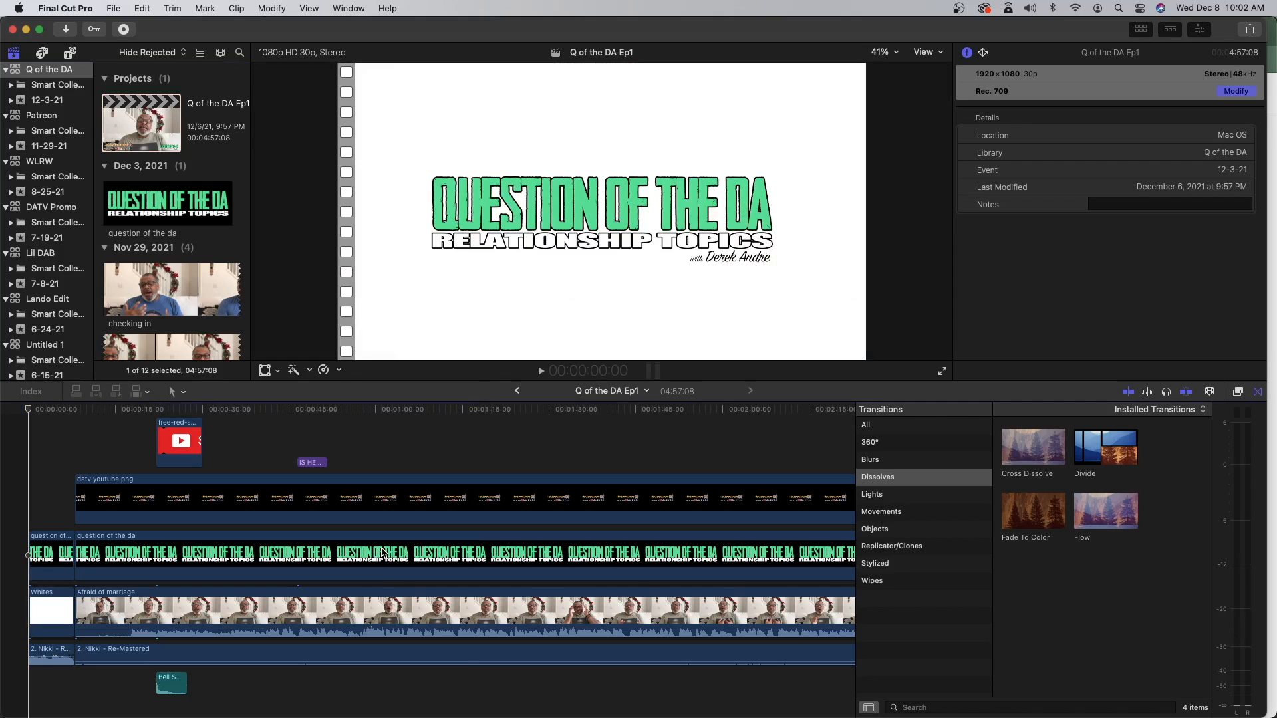
left_click(384, 553)
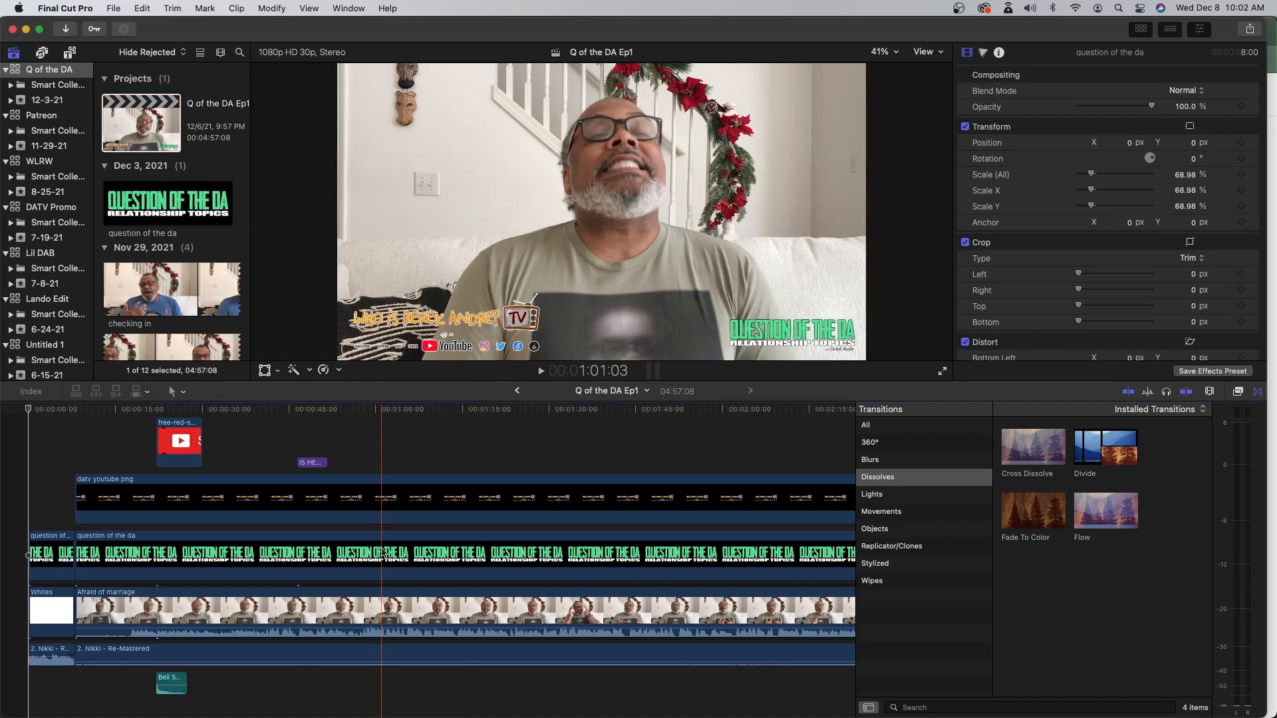
key("Home")
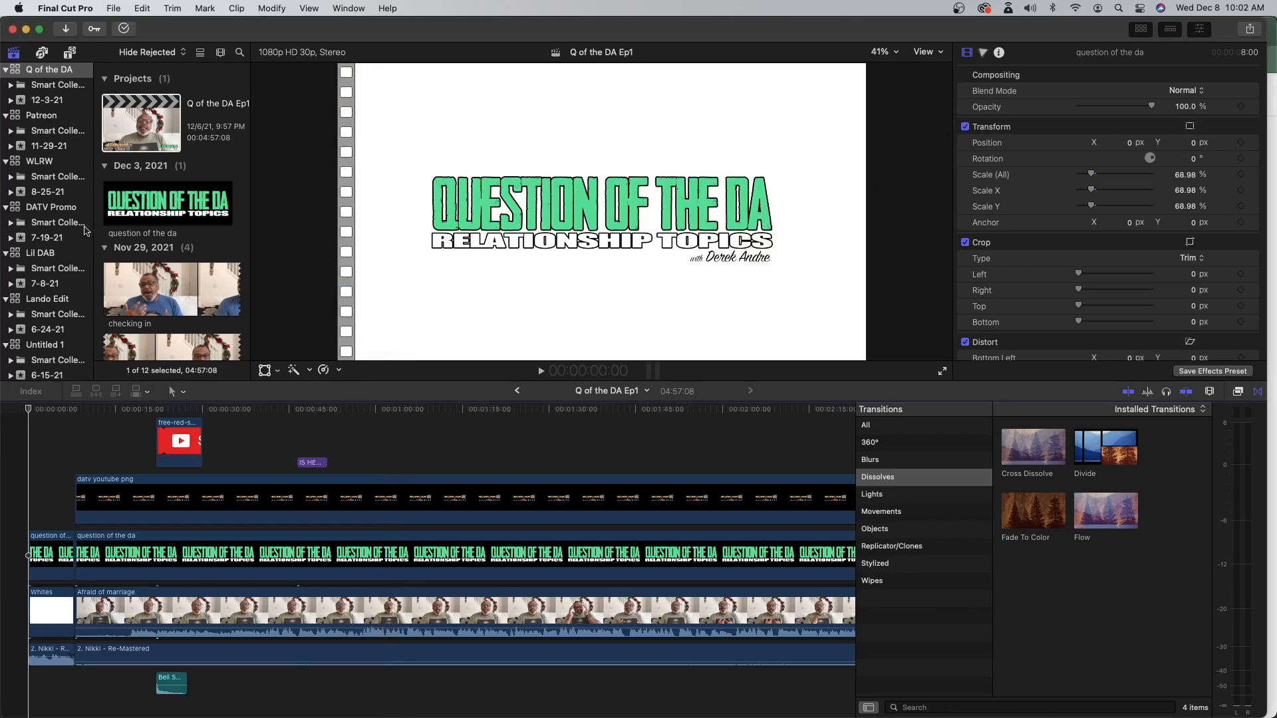
left_click(120, 222)
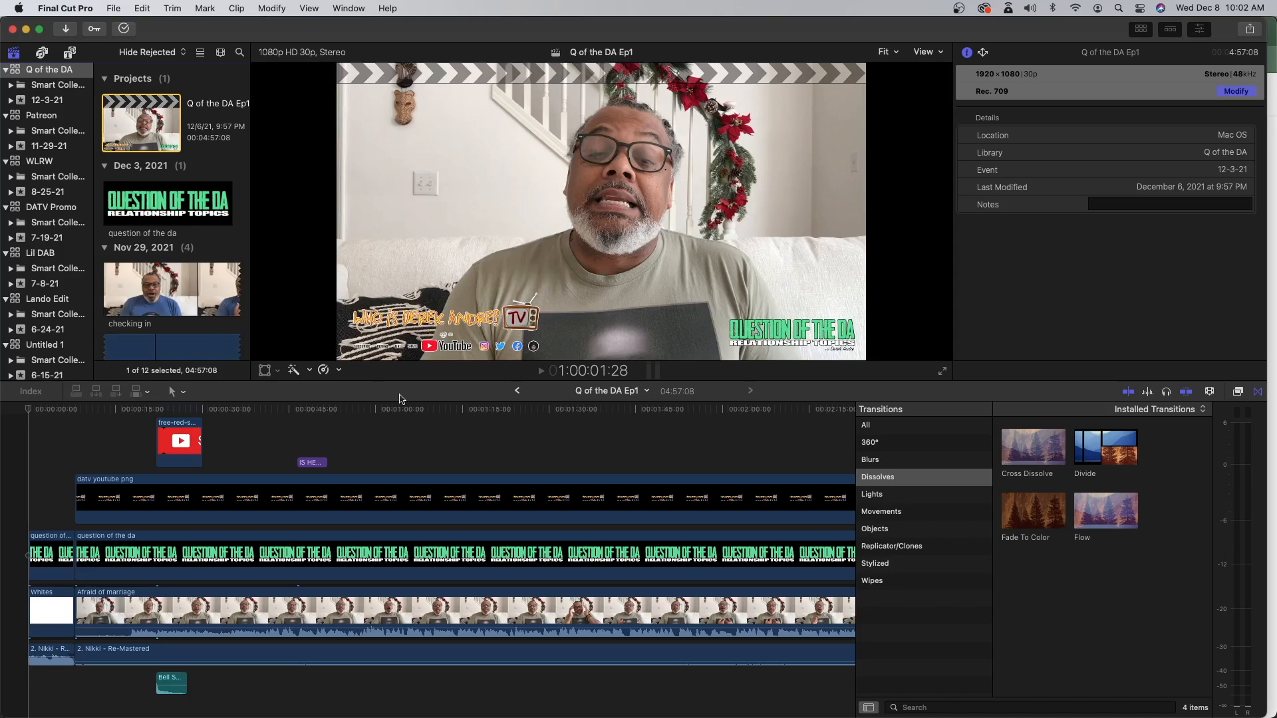
left_click(446, 440)
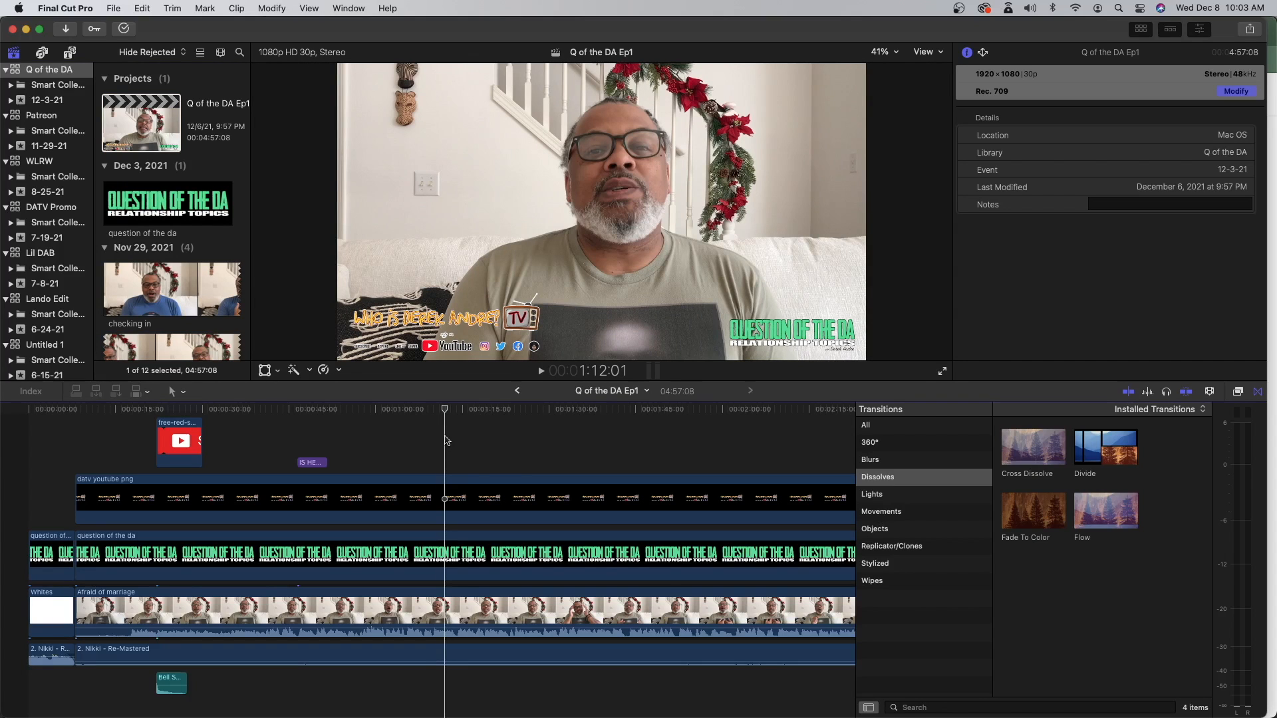
key("super+minus")
key("super+minus")
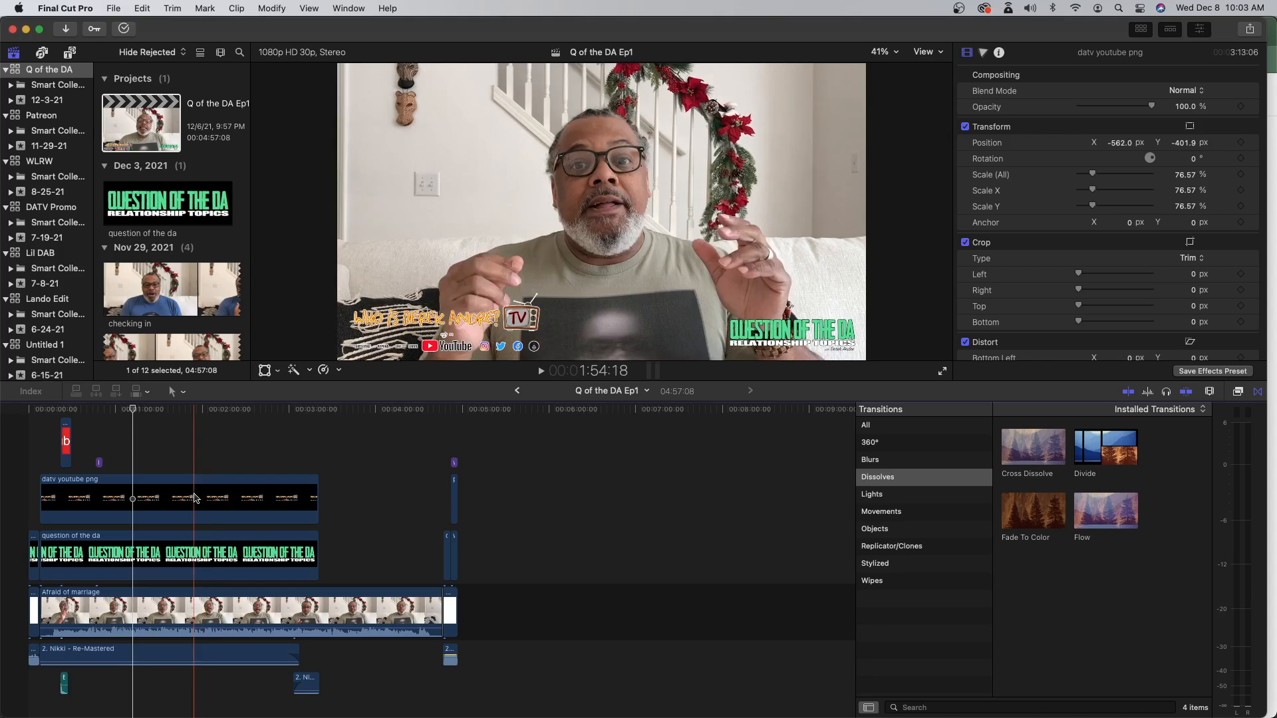
- Switch to Finder and browse the Downloads folder in a new window for the replacement footage
mouse_move(2, 146)
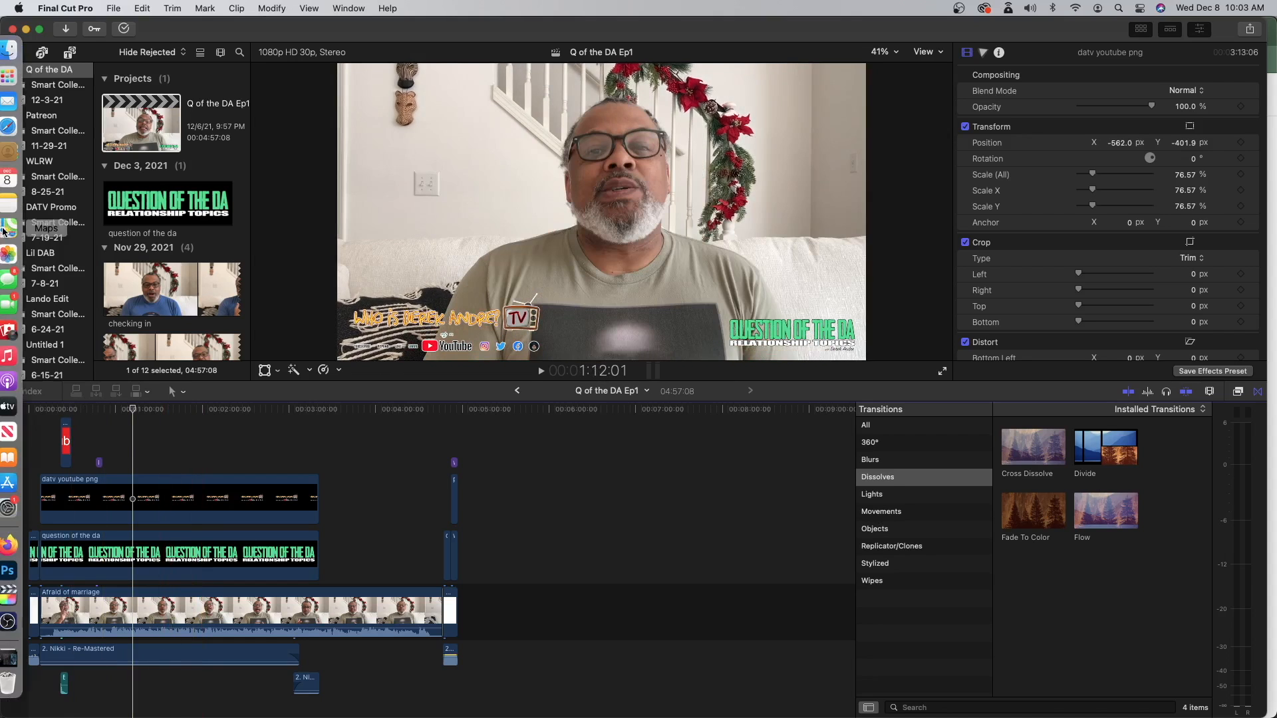
left_click(20, 50)
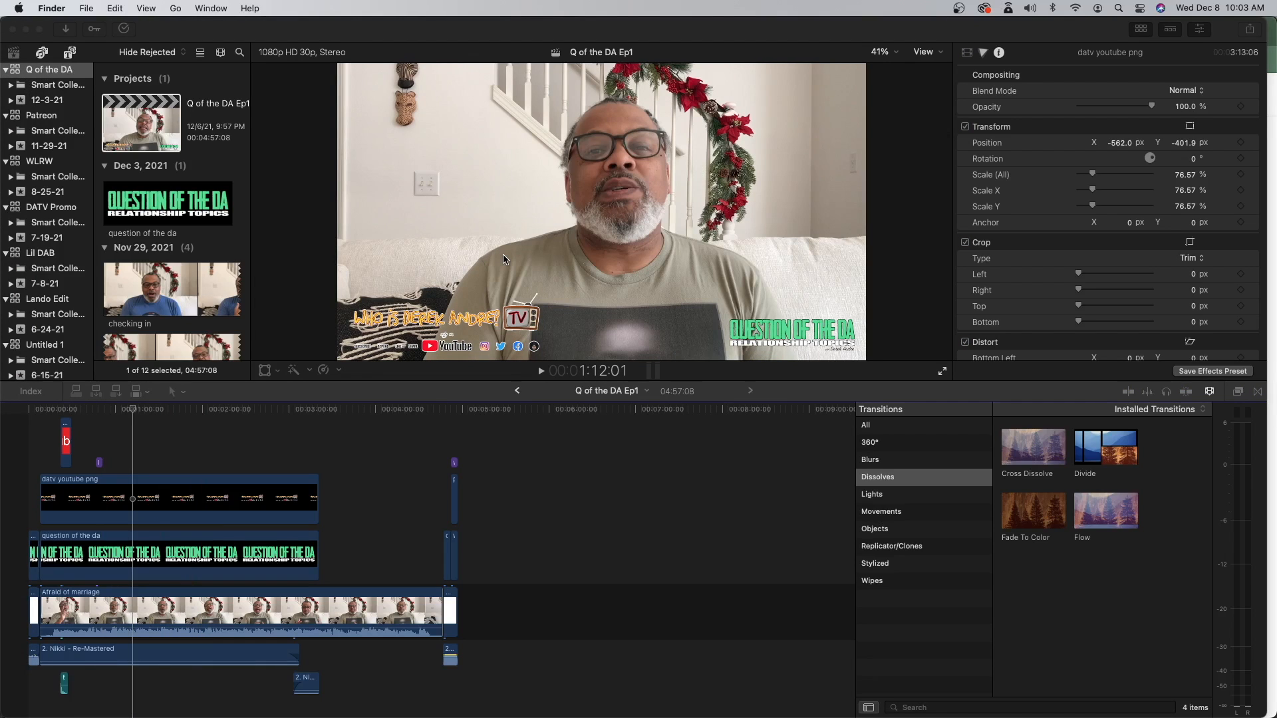
key("super+n")
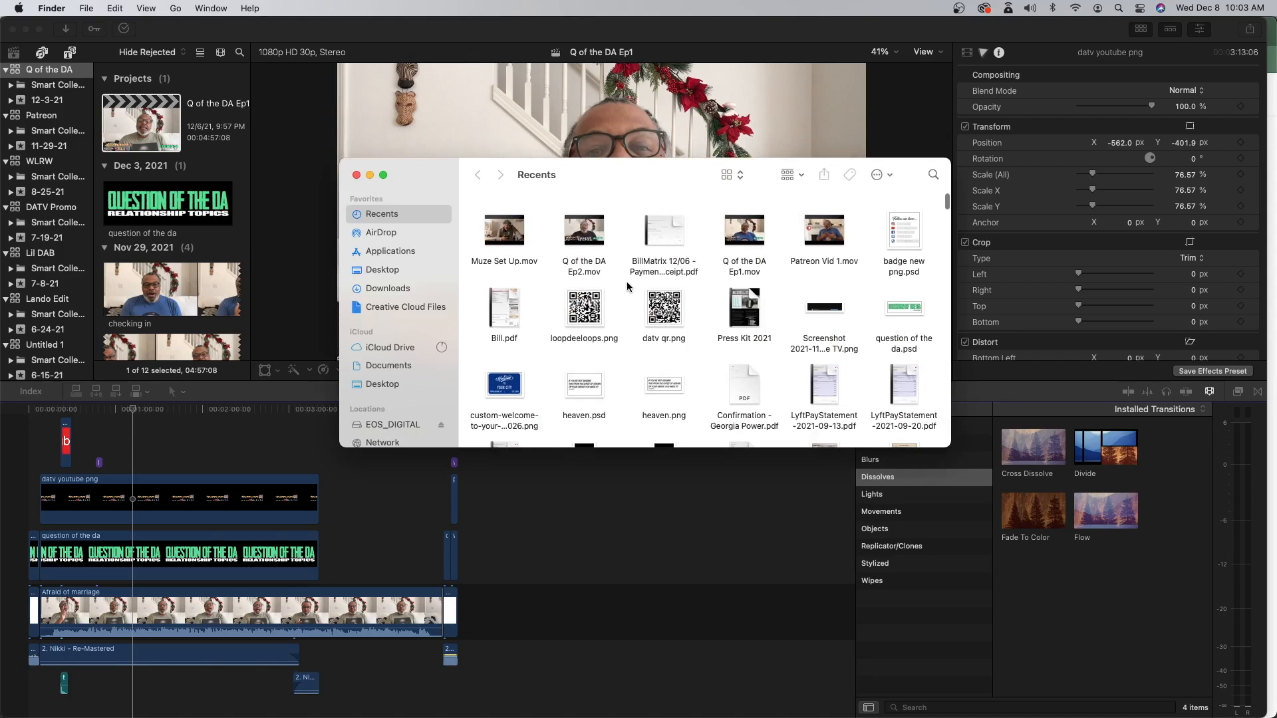
scroll(627, 285, "down", 3)
scroll(627, 285, "up", 3)
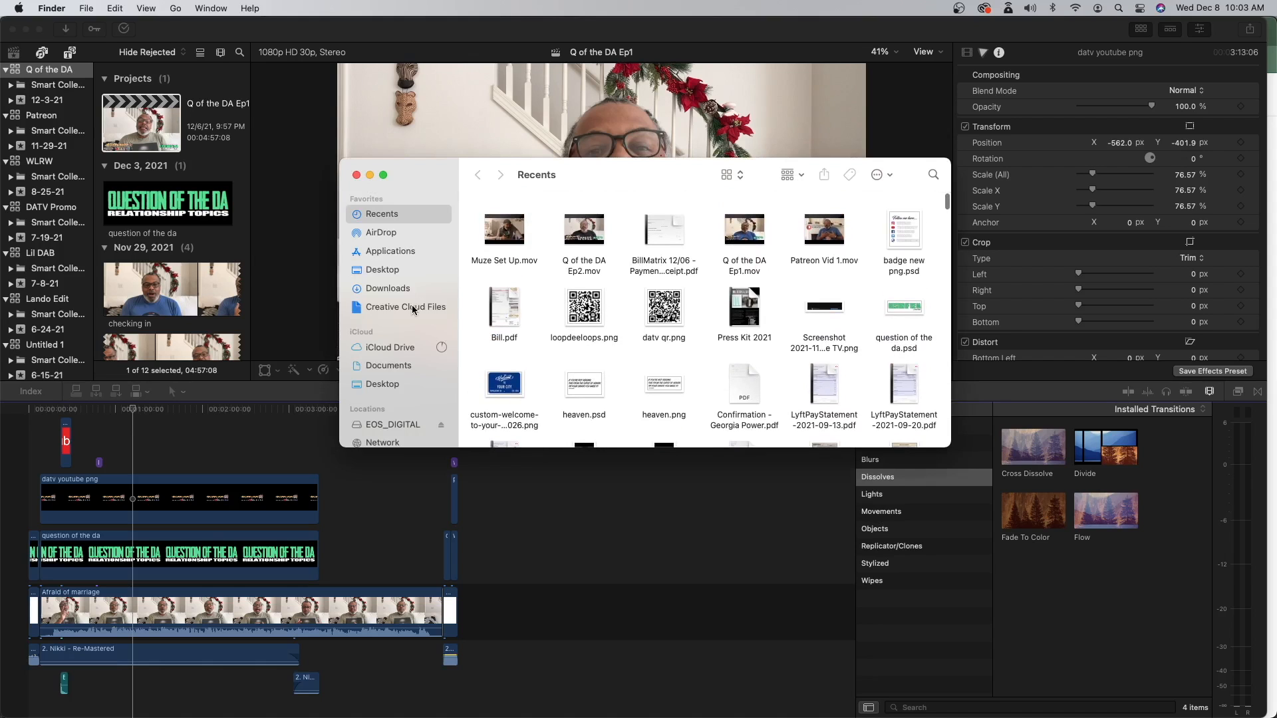
left_click(387, 290)
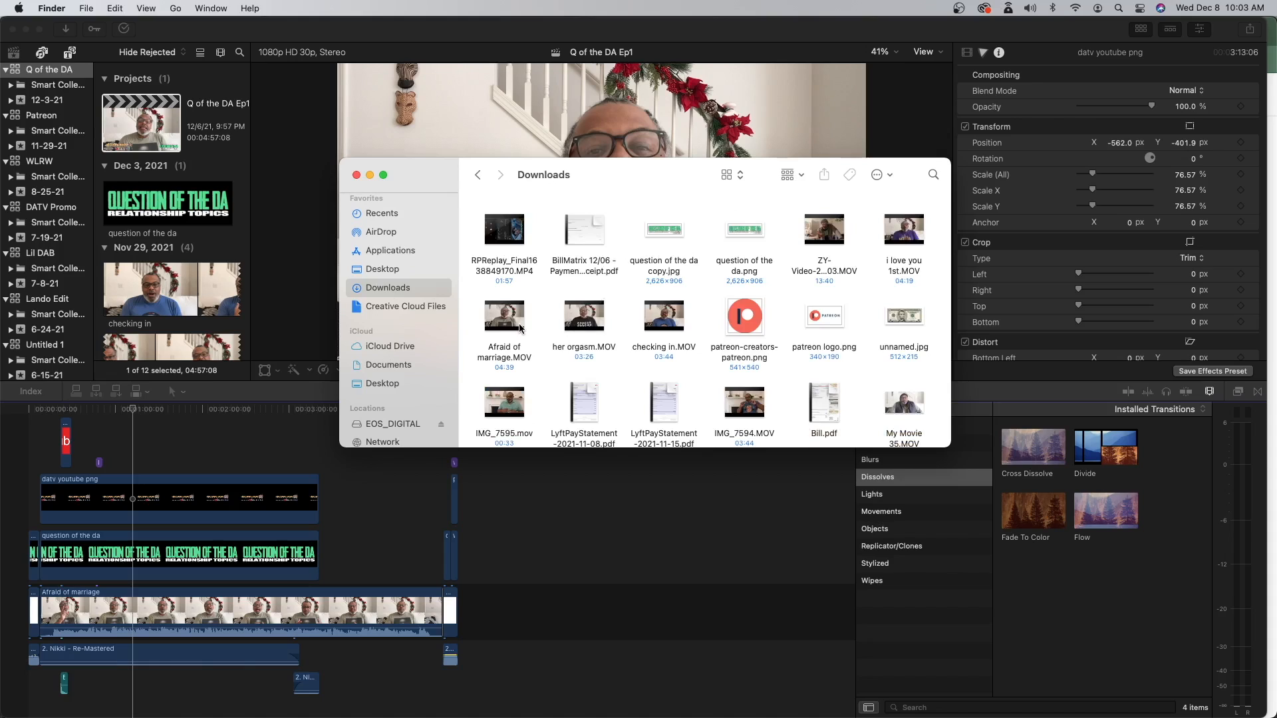
scroll(521, 328, "down", 1)
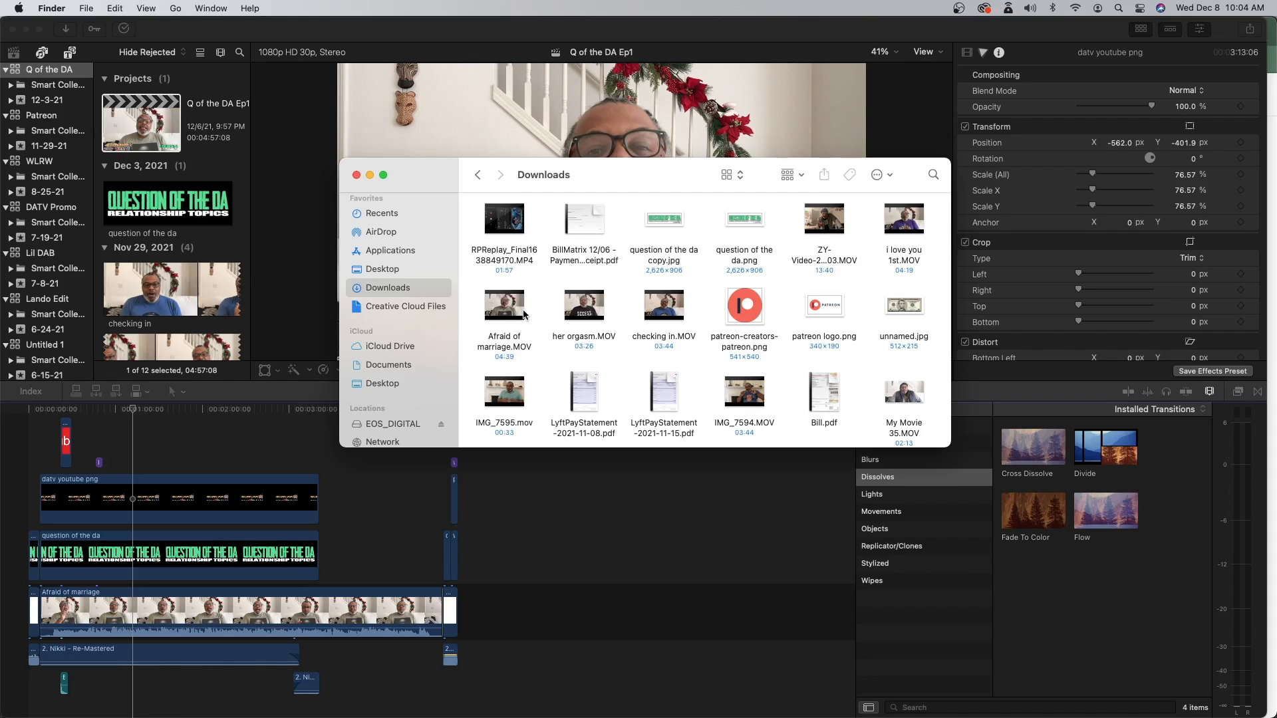
scroll(516, 302, "up", 1)
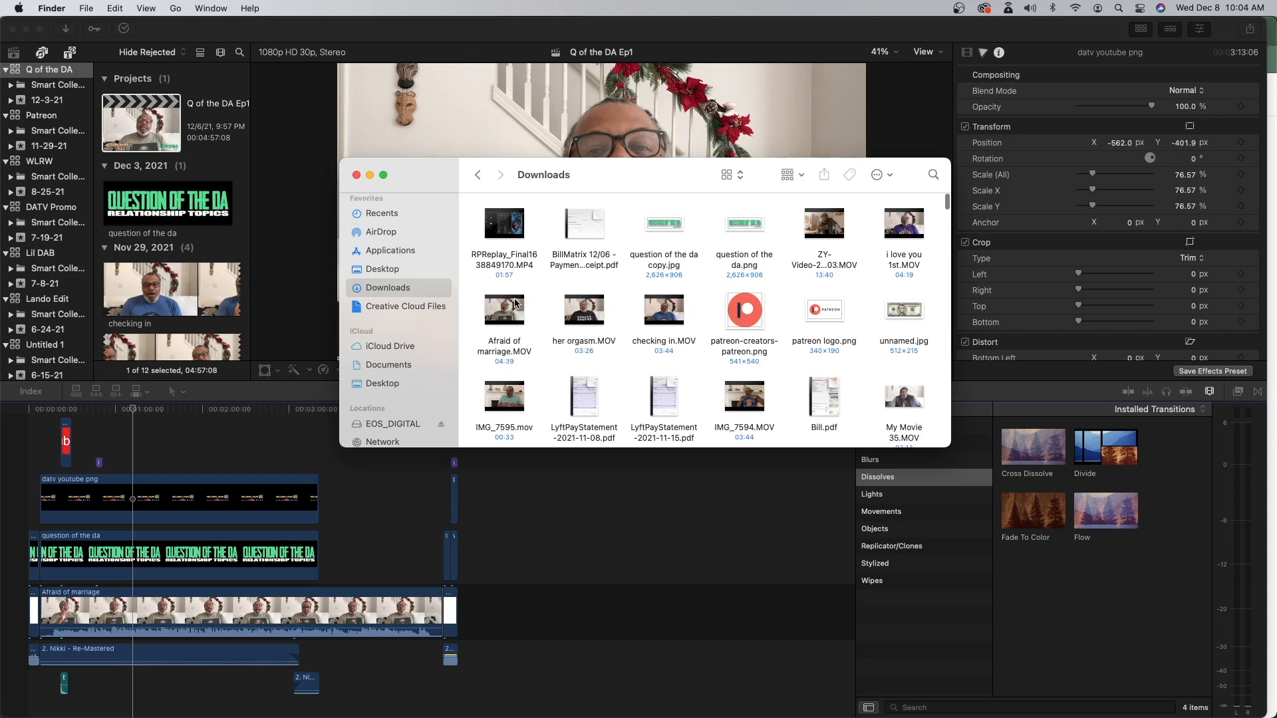
- Replace the Afraid of marriage clip in the main storyline with Afraid of marriage.MOV, using the plain Replace option
left_click(518, 307)
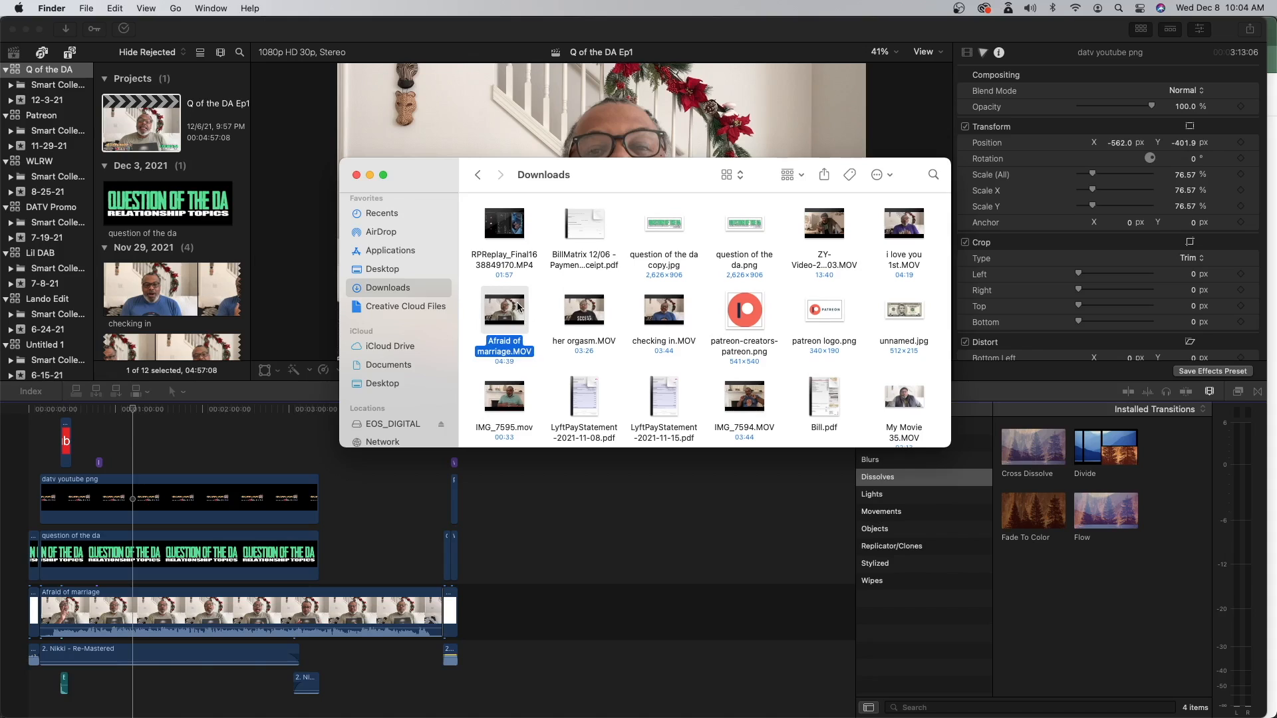
left_click_drag(517, 306, 203, 616)
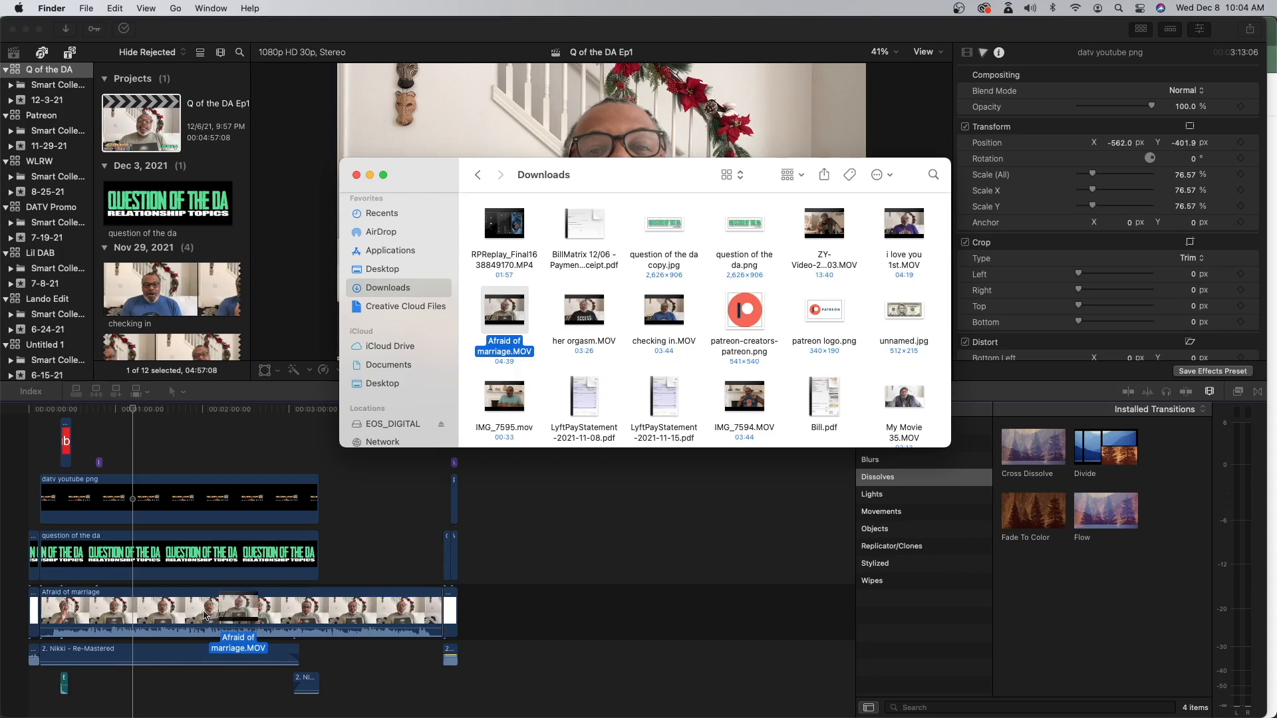
left_click_drag(203, 615, 204, 611)
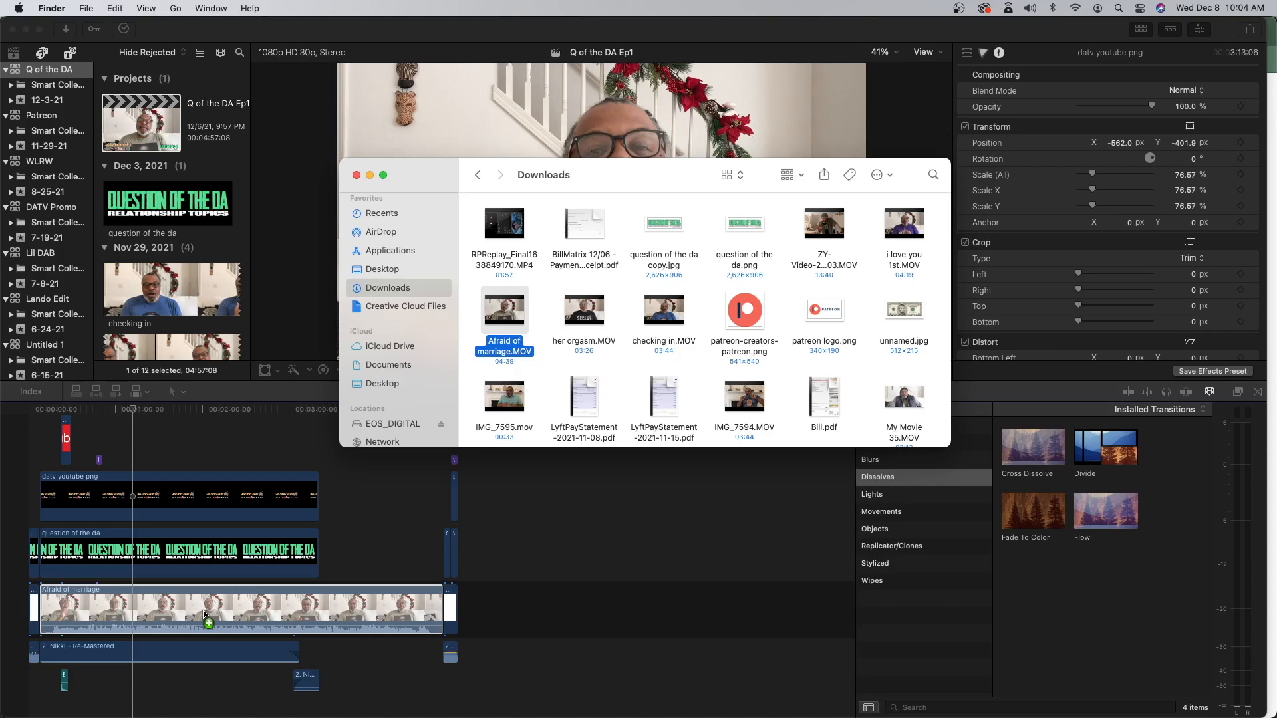
left_click_drag(204, 610, 227, 608)
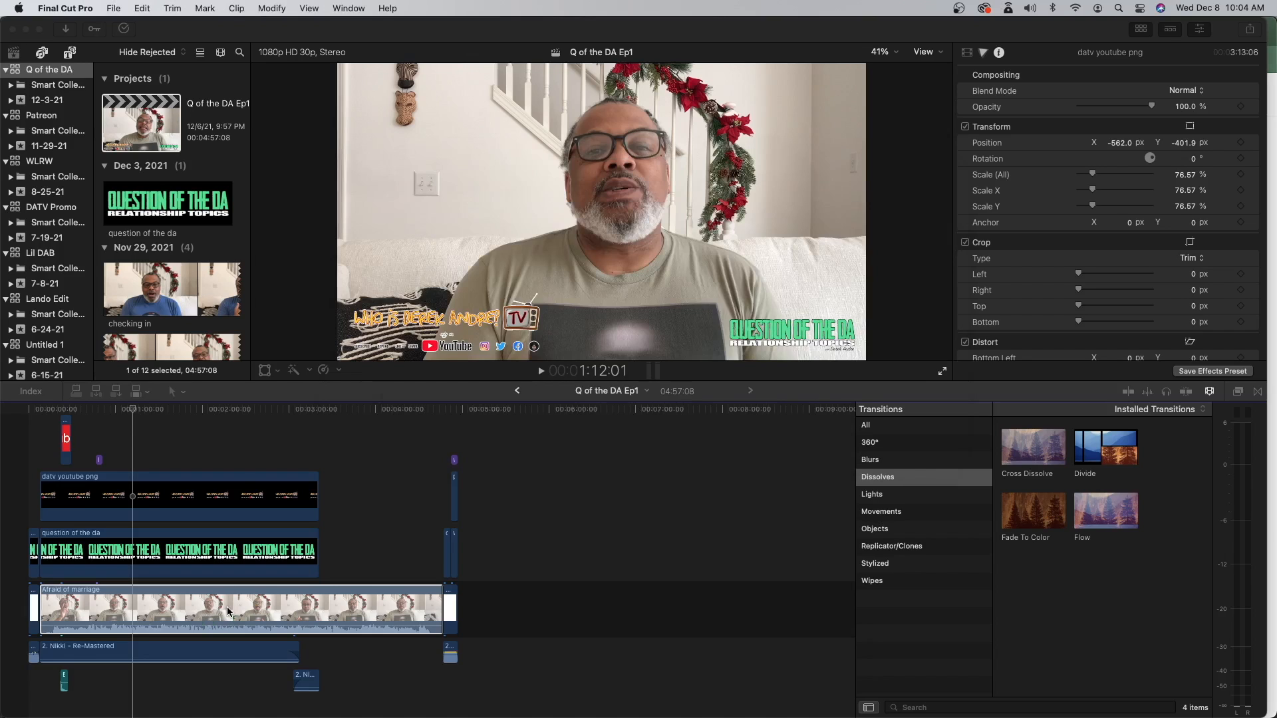
left_click_drag(213, 601, 213, 601)
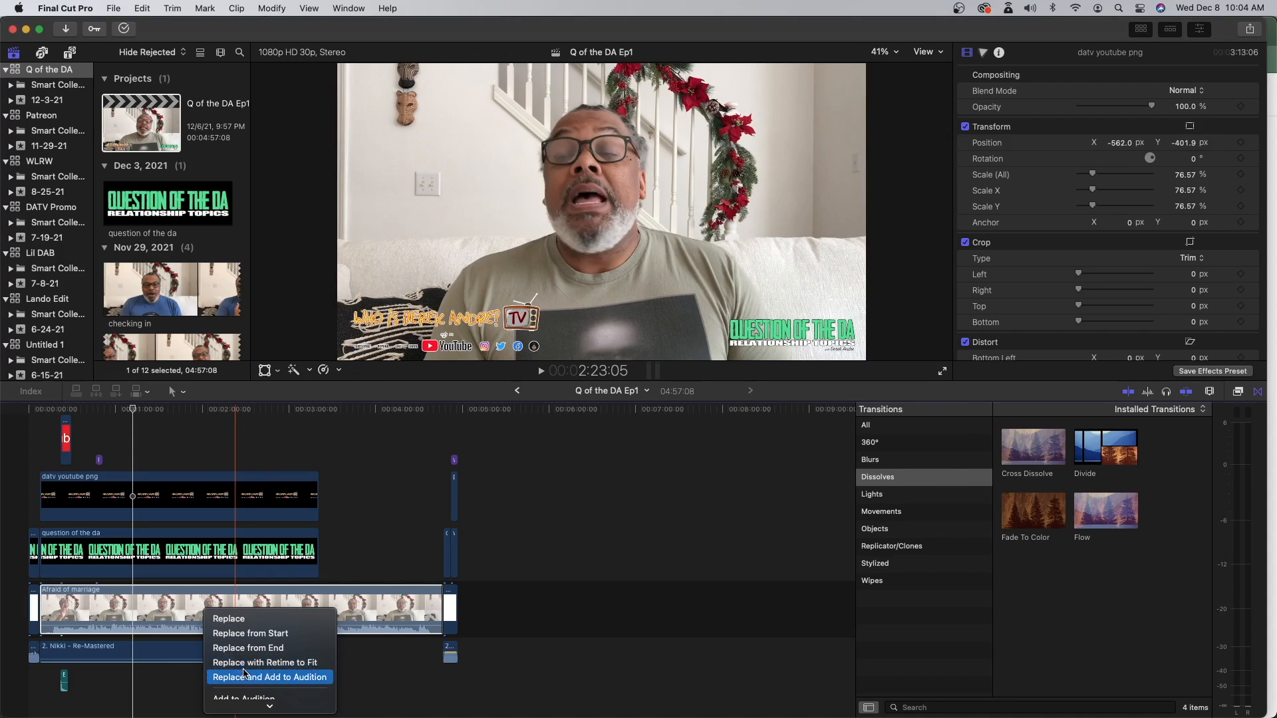
left_click(229, 619)
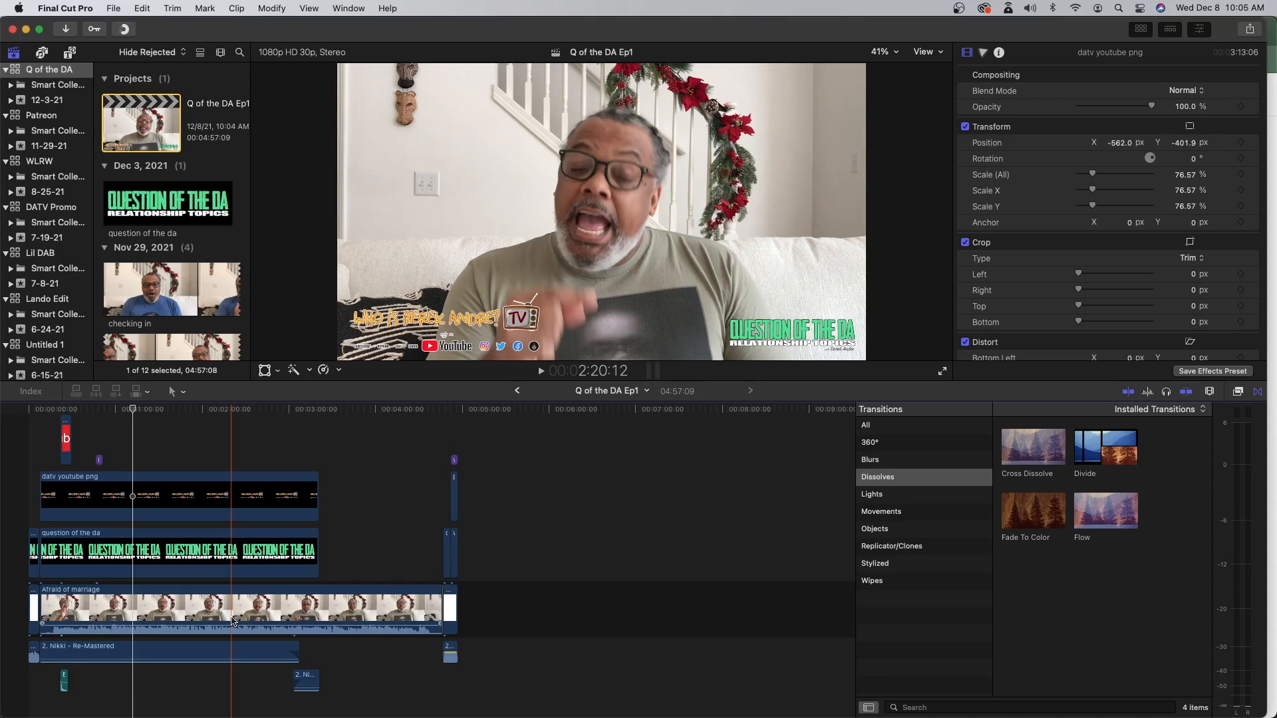
- Move the long logo overlays, the subscribe graphics, the long Nikki music clip and the bell sound forward together by 9:28 on the timeline
key("super+equal")
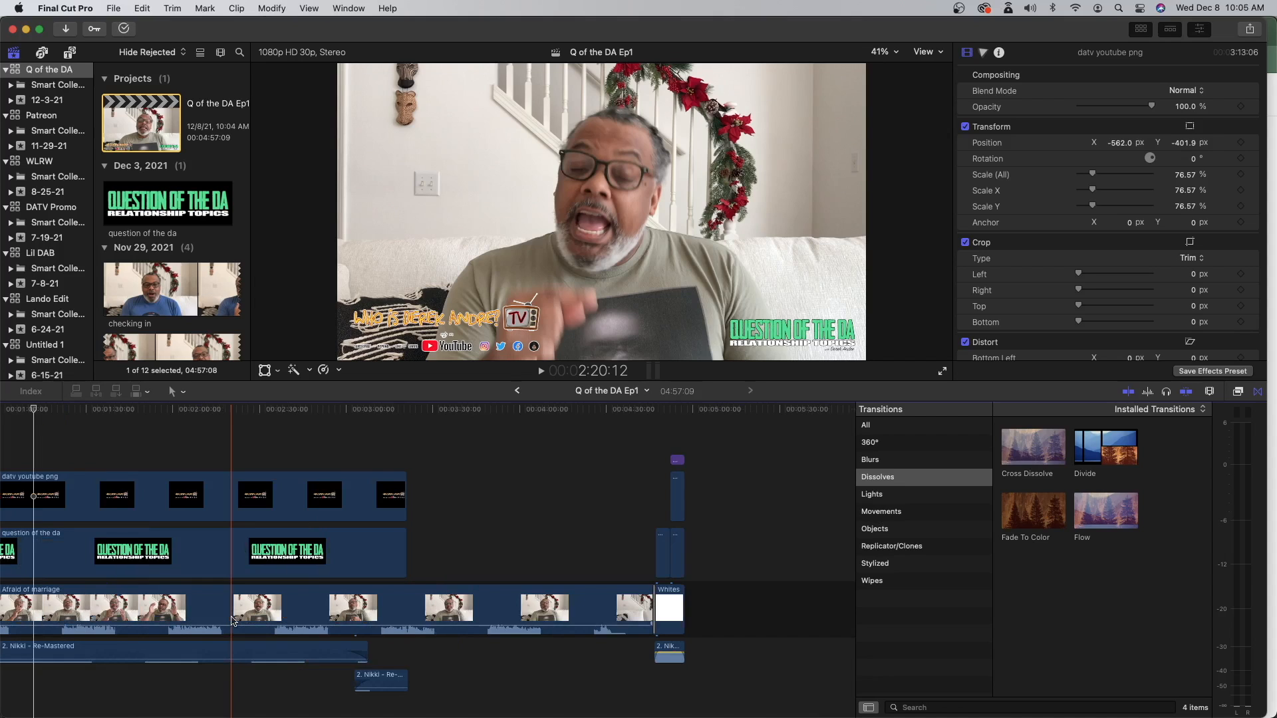
scroll(232, 621, "left", 5)
scroll(232, 622, "down", 2)
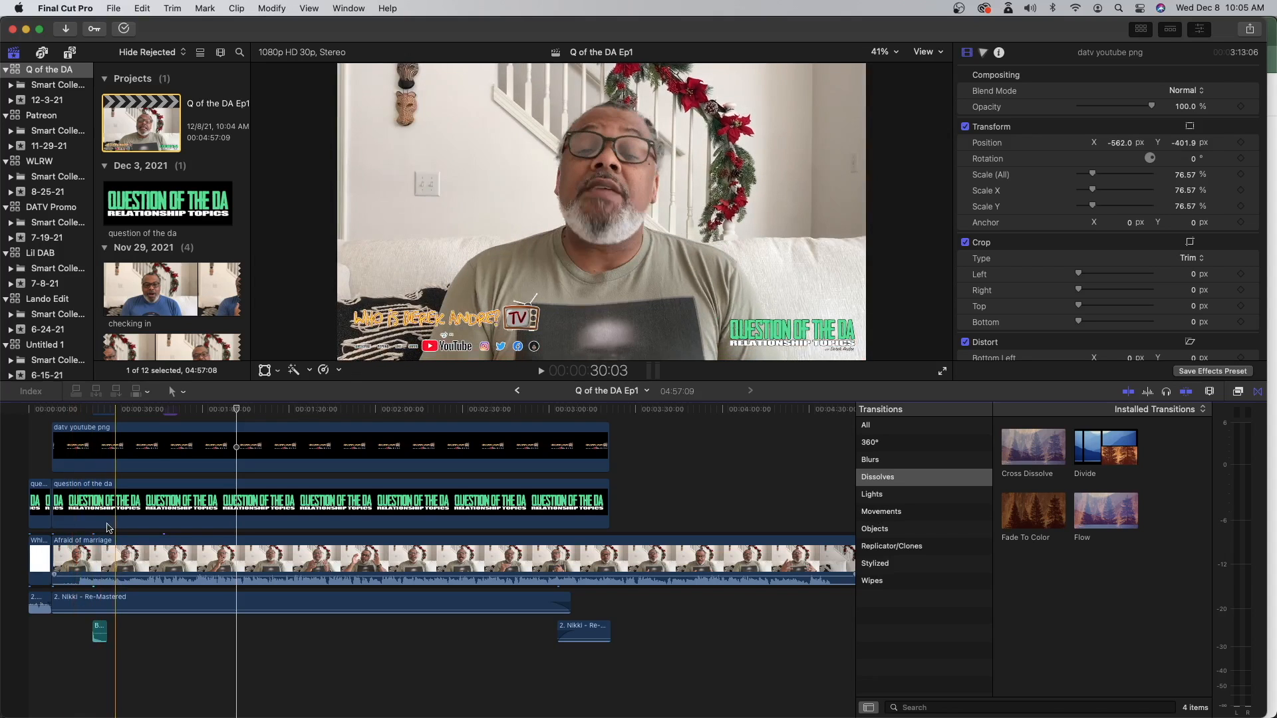
scroll(112, 523, "up", 3)
scroll(112, 524, "up", 3)
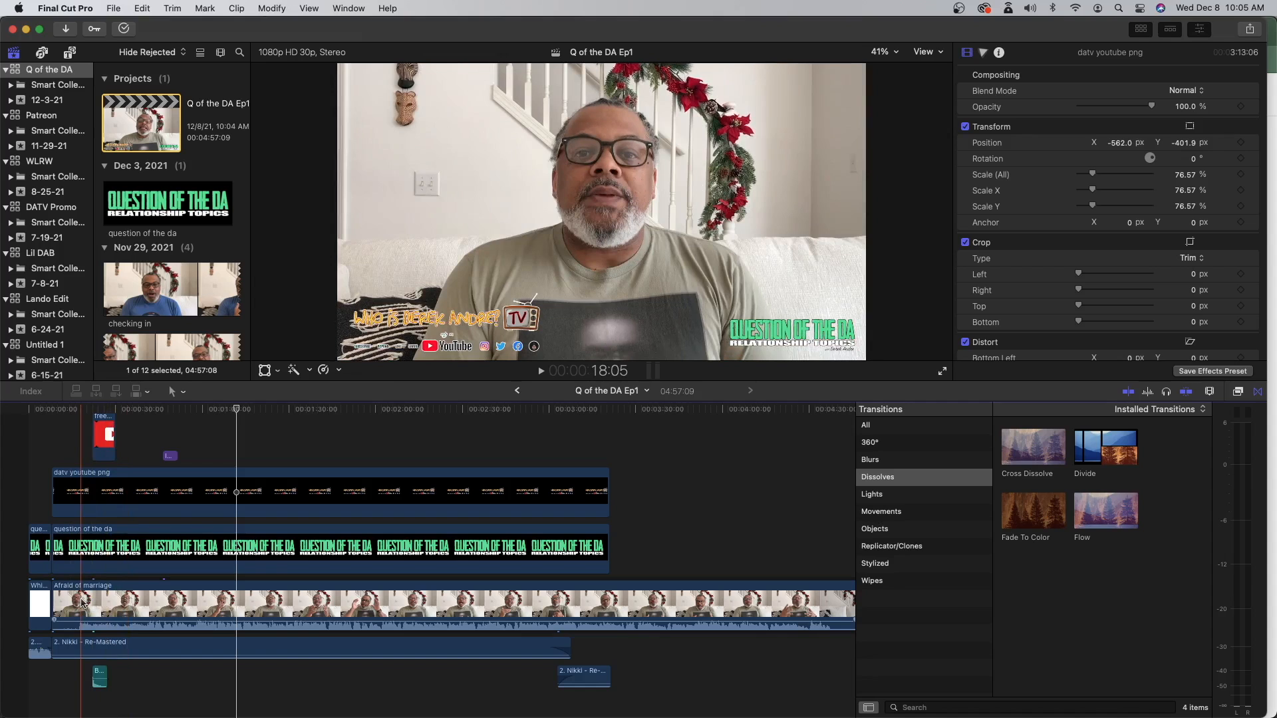
left_click(100, 643)
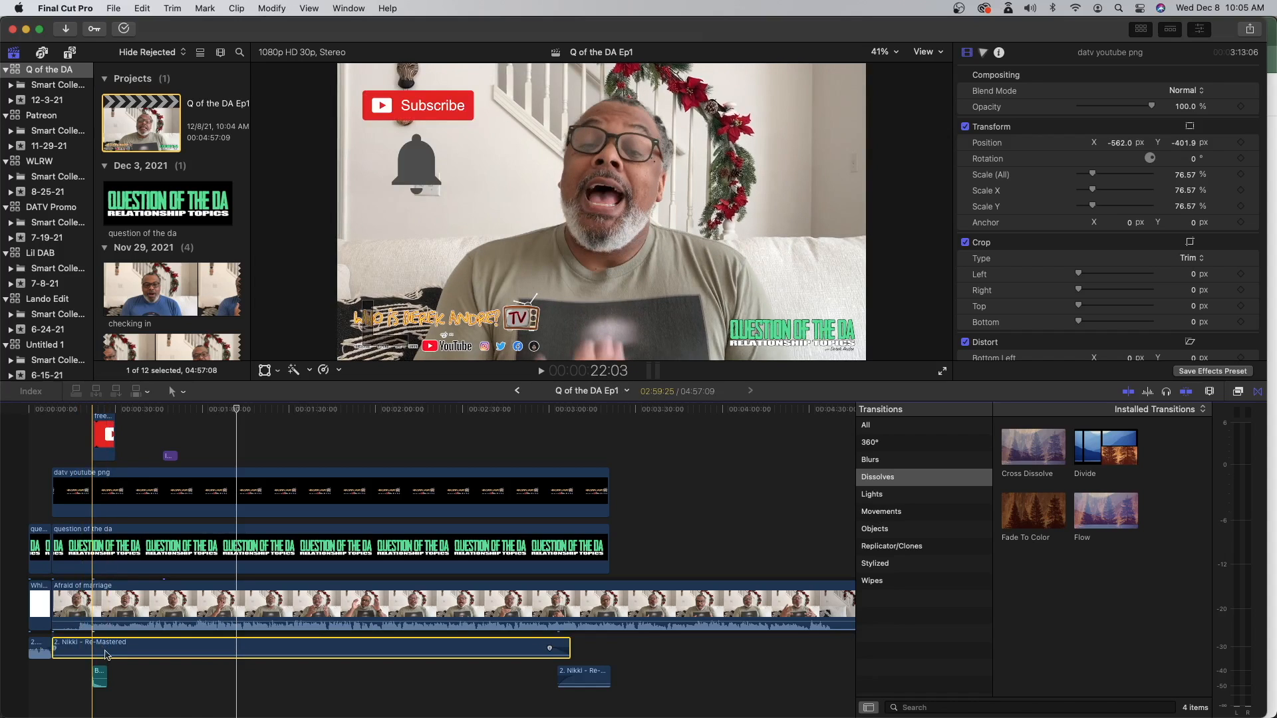
left_click(93, 650)
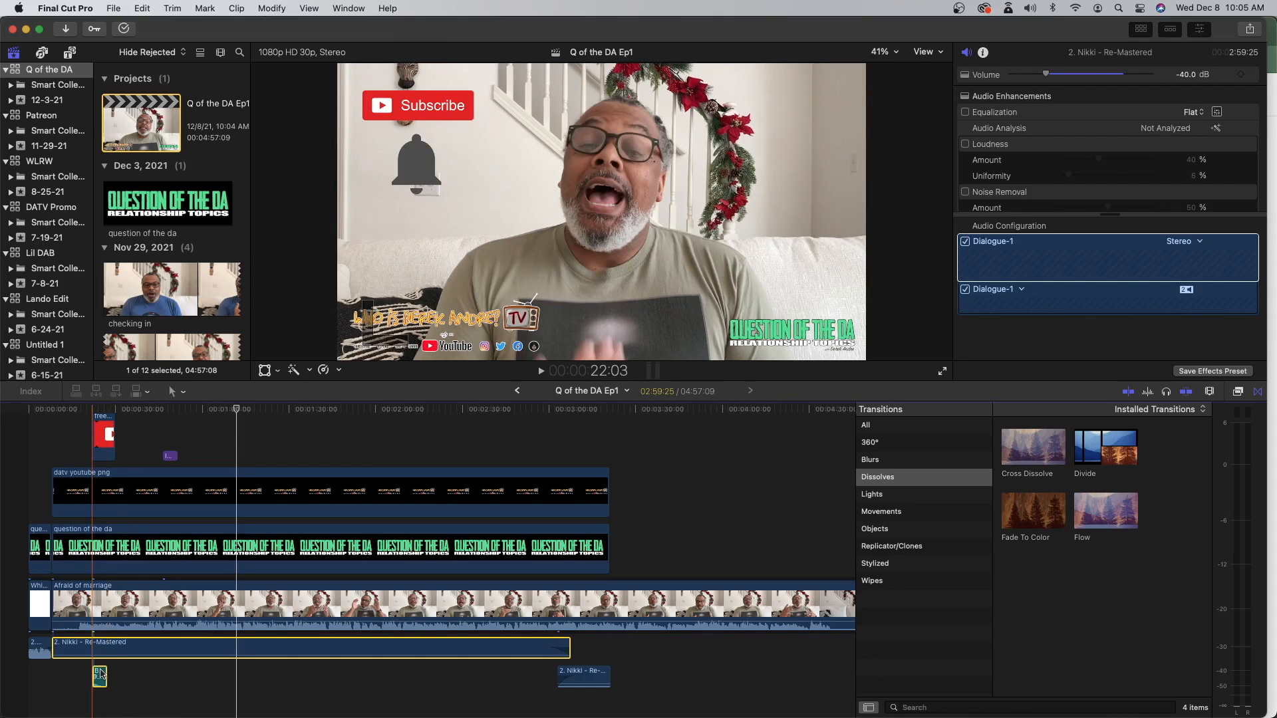
left_click(99, 674, "super")
scroll(115, 587, "up", 2)
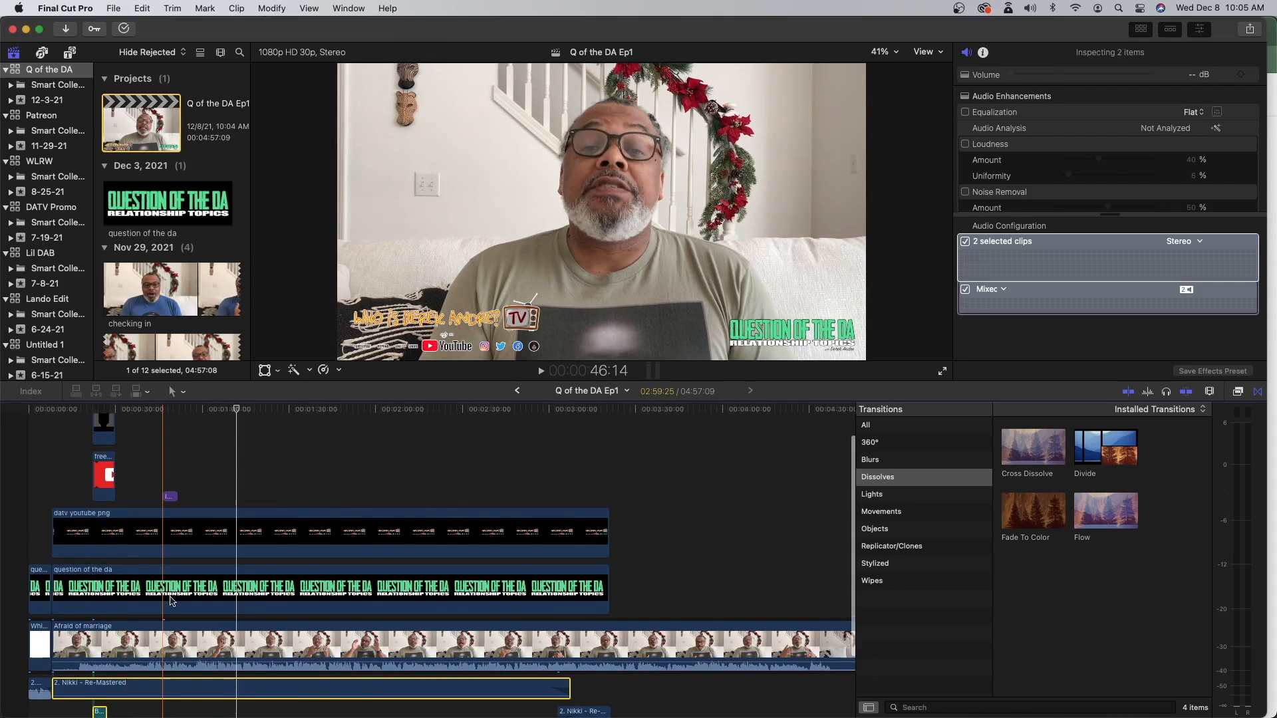
left_click(116, 587, "super")
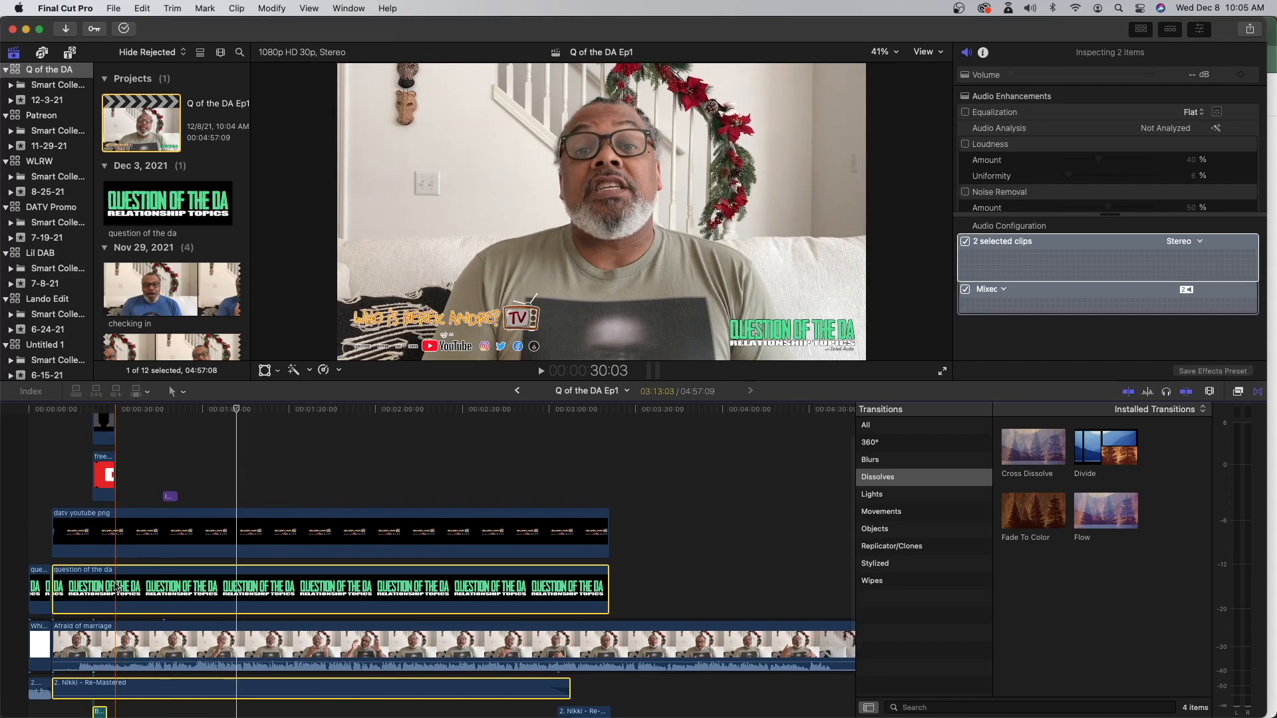
left_click(107, 532, "super")
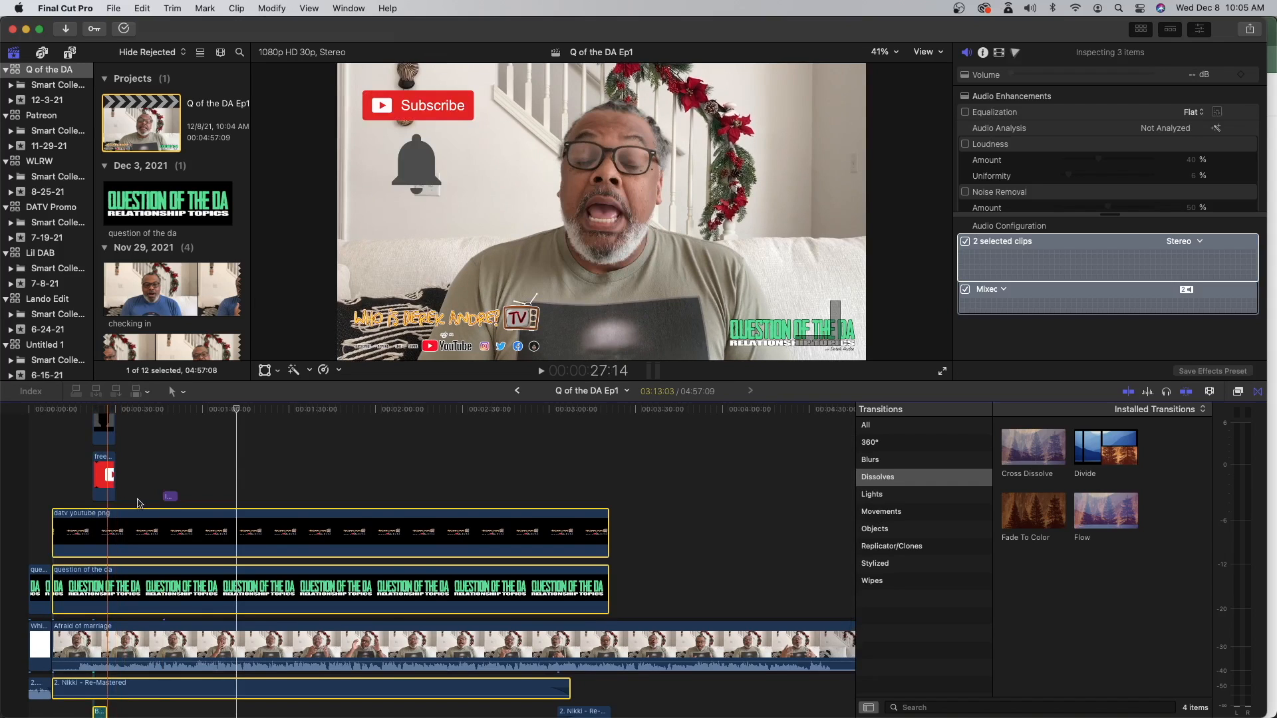
left_click(106, 474, "super")
left_click(107, 429, "super")
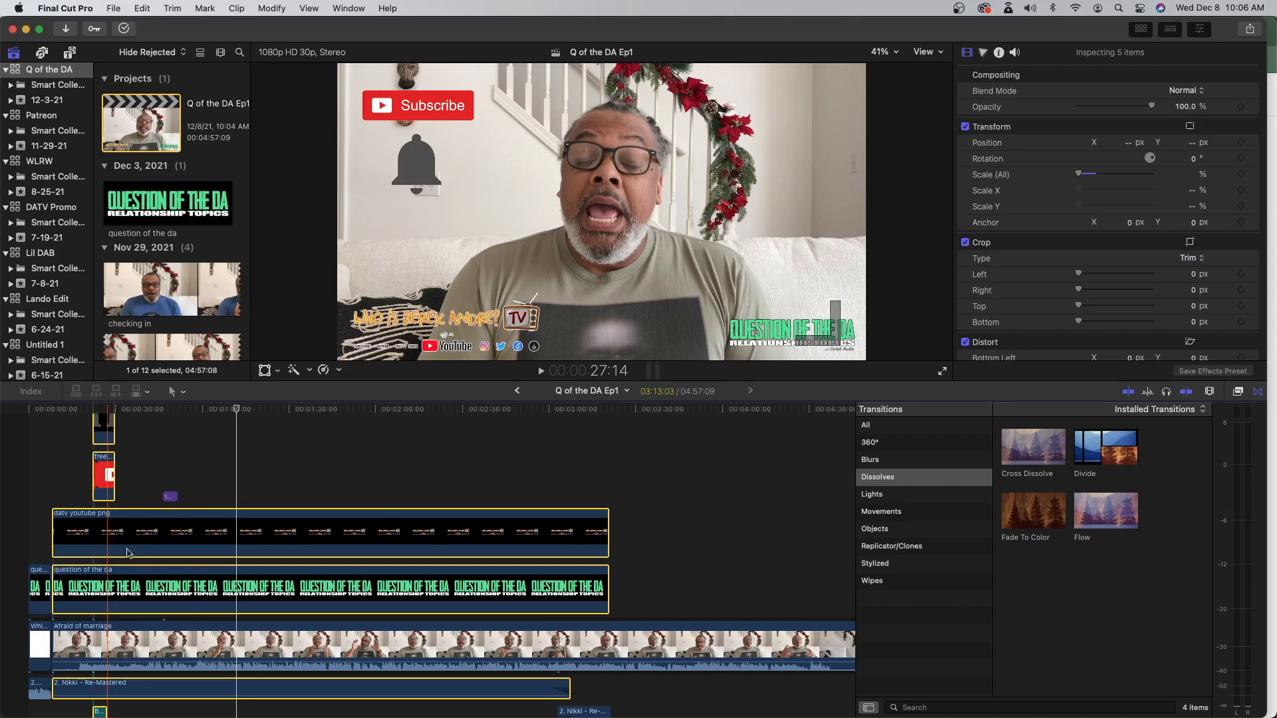
scroll(129, 553, "down", 3)
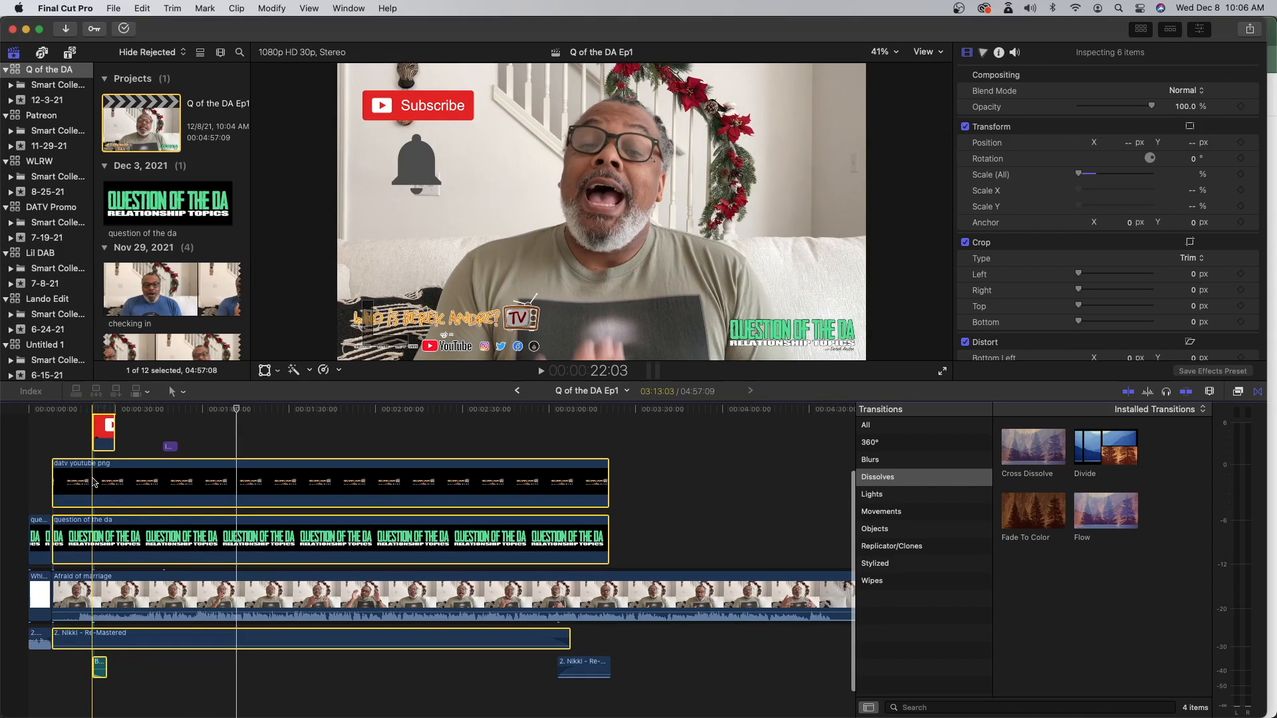
left_click_drag(93, 482, 121, 484)
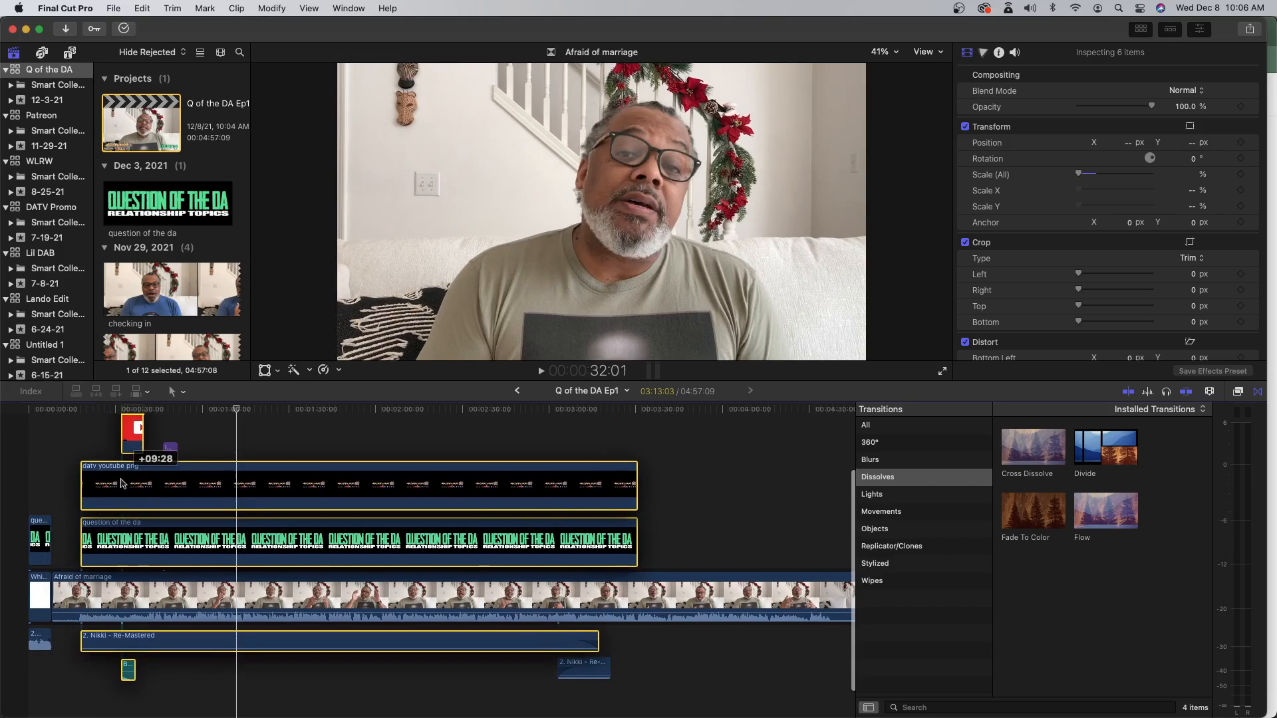
left_click(66, 532)
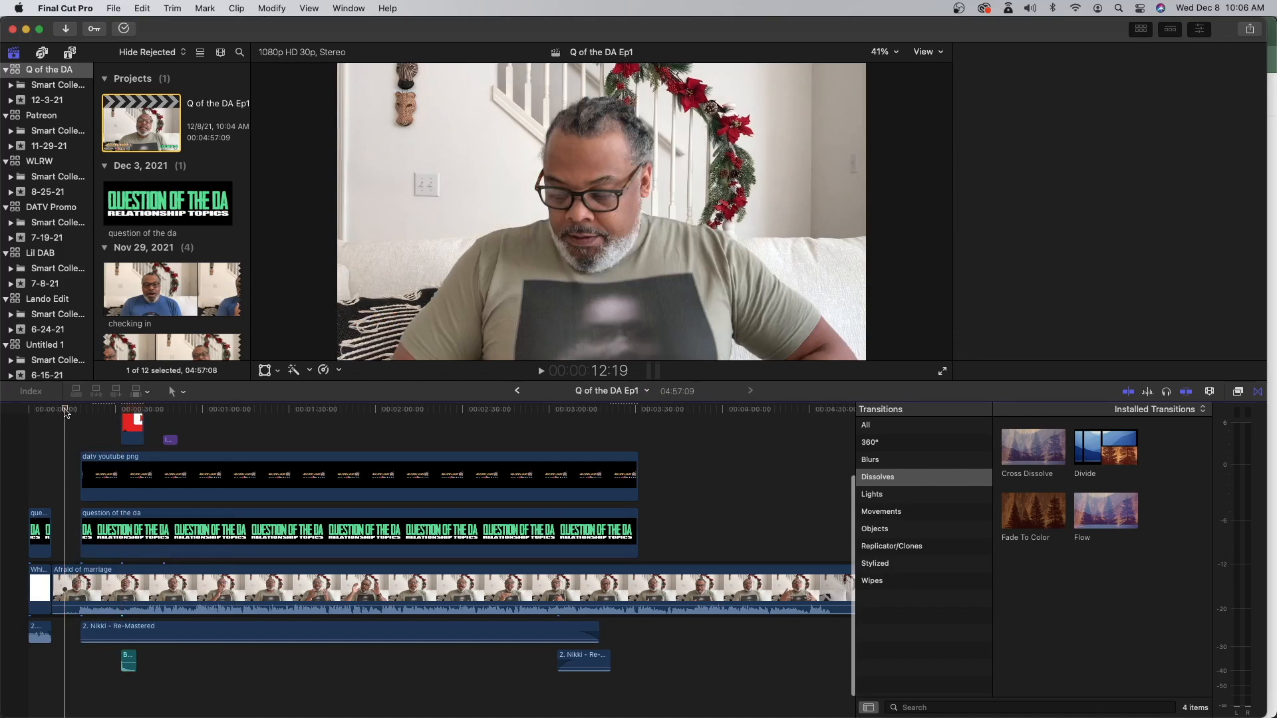
- Cut the Afraid of marriage clip at 17:07 and delete the unwanted opening segment before the cut
left_click_drag(67, 410, 74, 416)
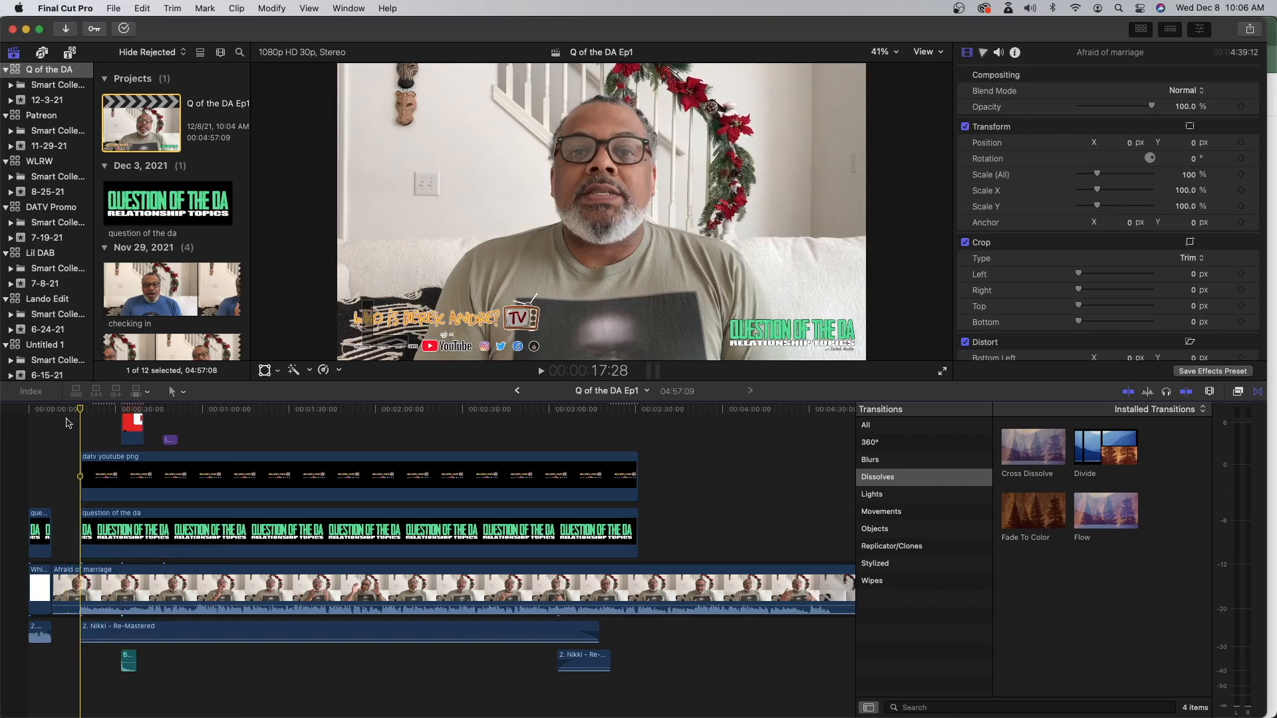
key("Up")
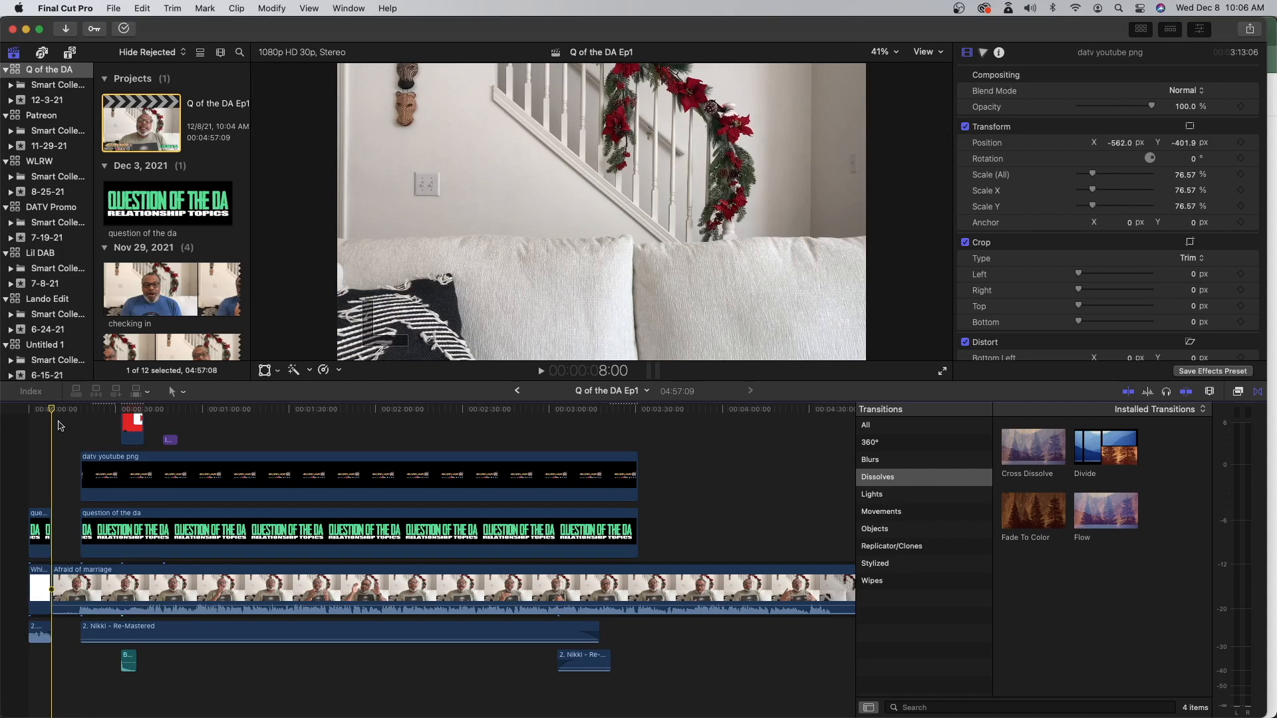
key("super+equal")
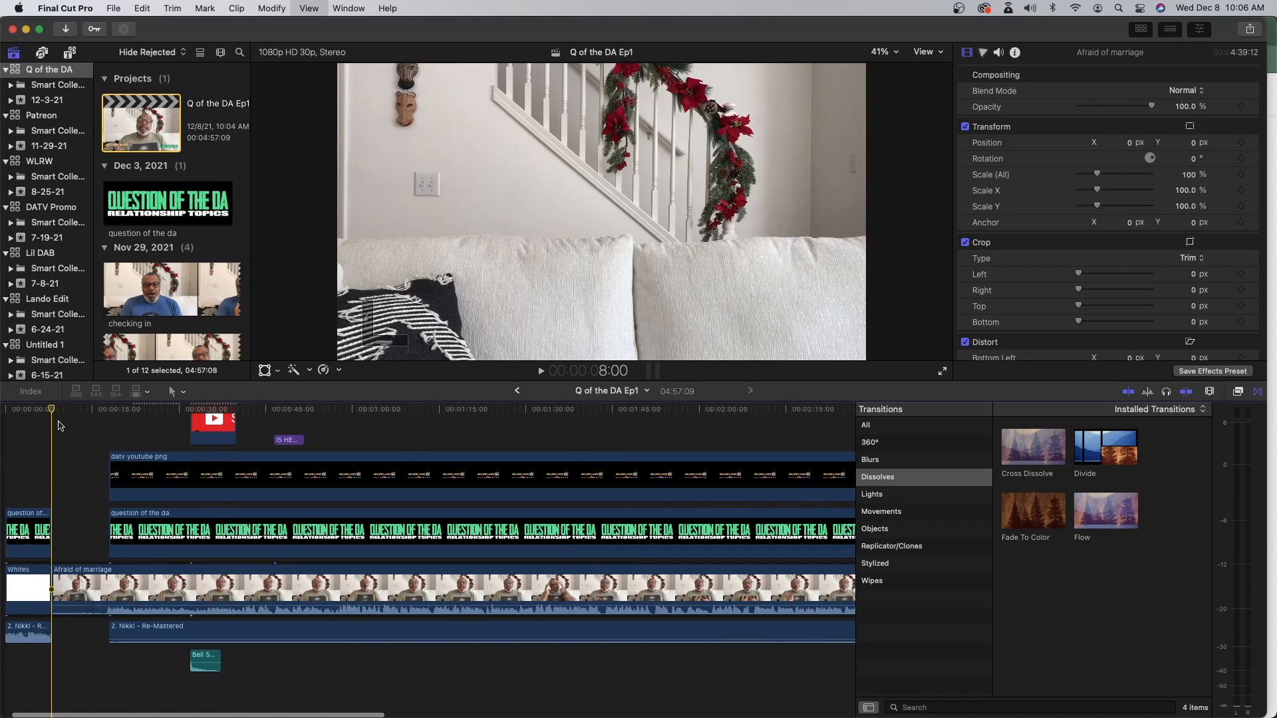
key("super+equal")
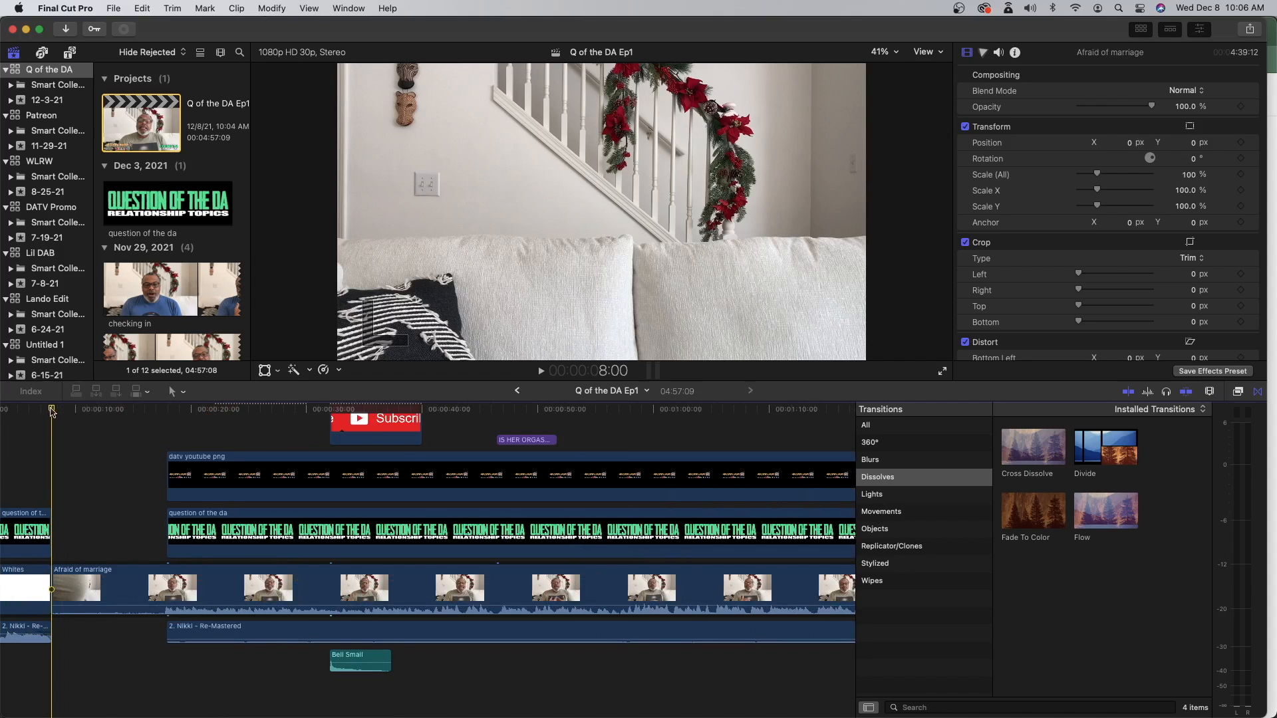
left_click_drag(53, 410, 160, 421)
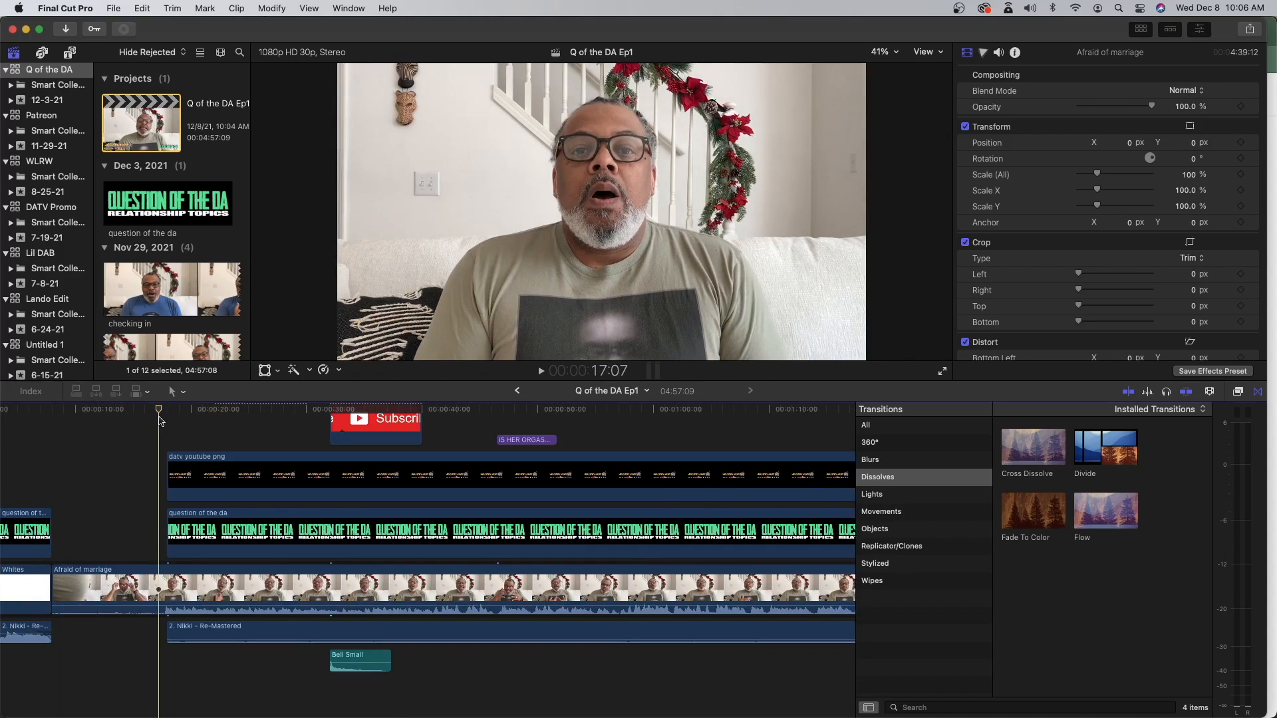
left_click(159, 572)
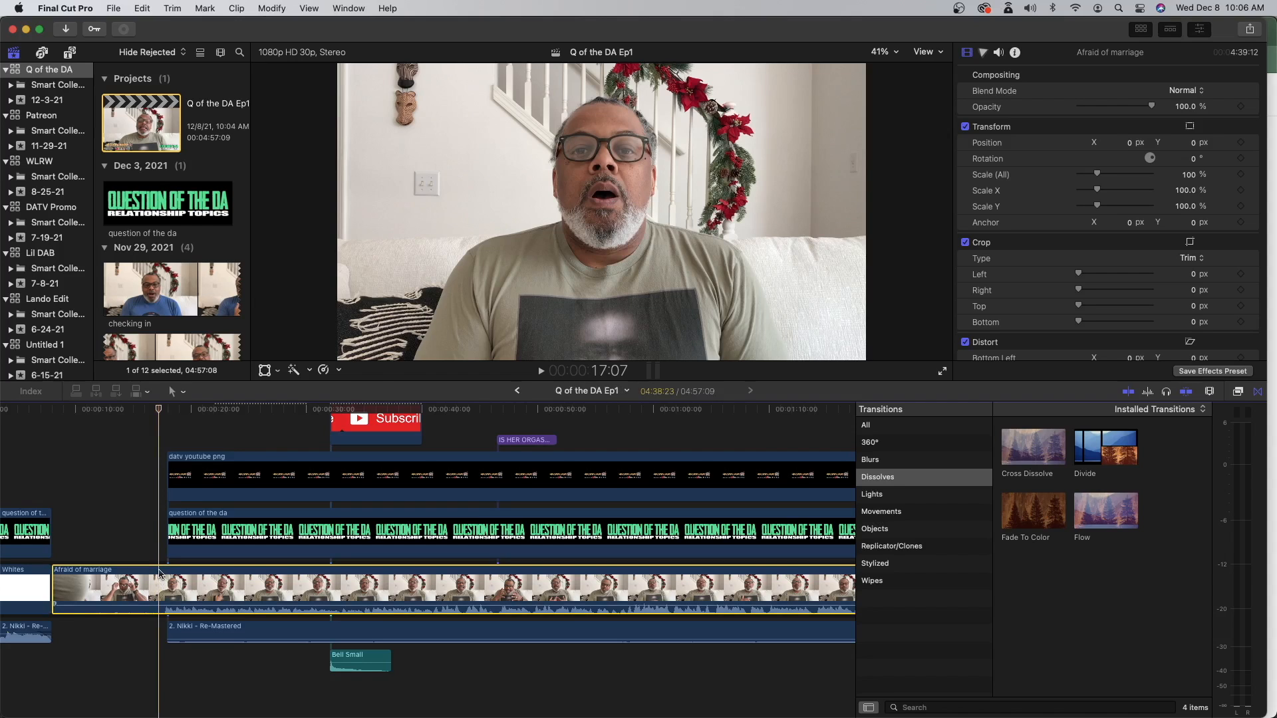
key("super+b")
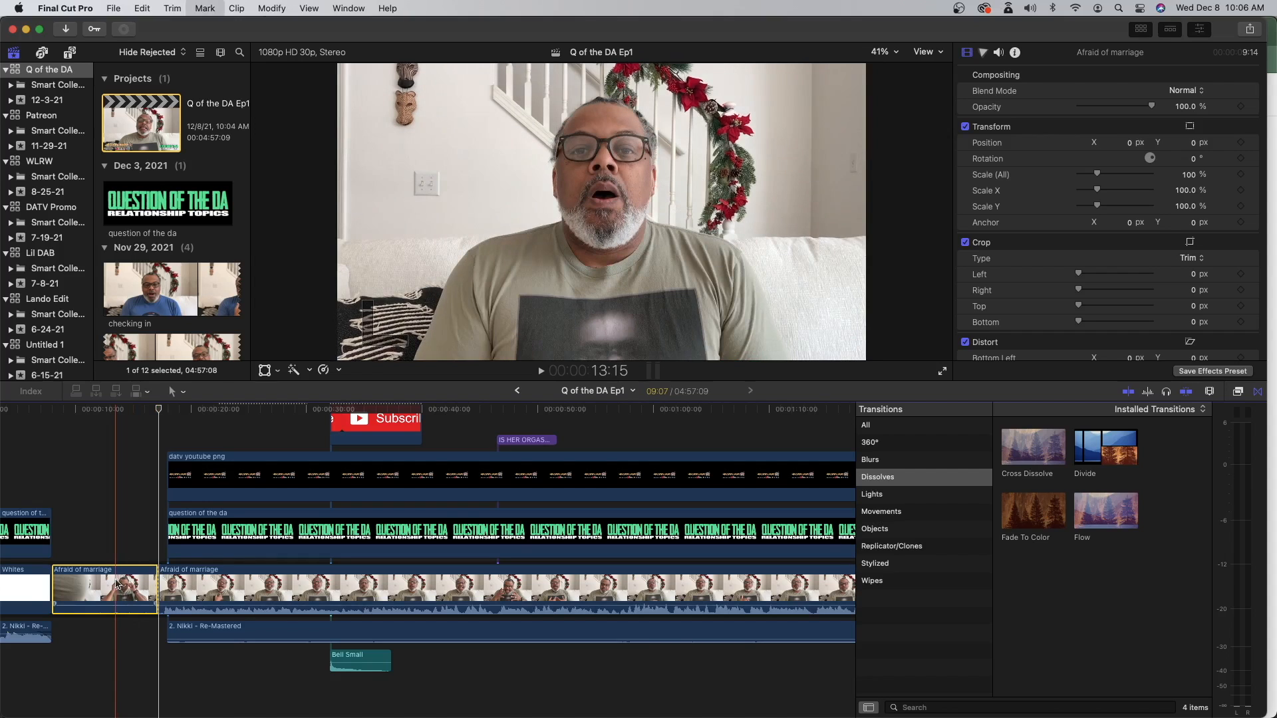
key("Delete")
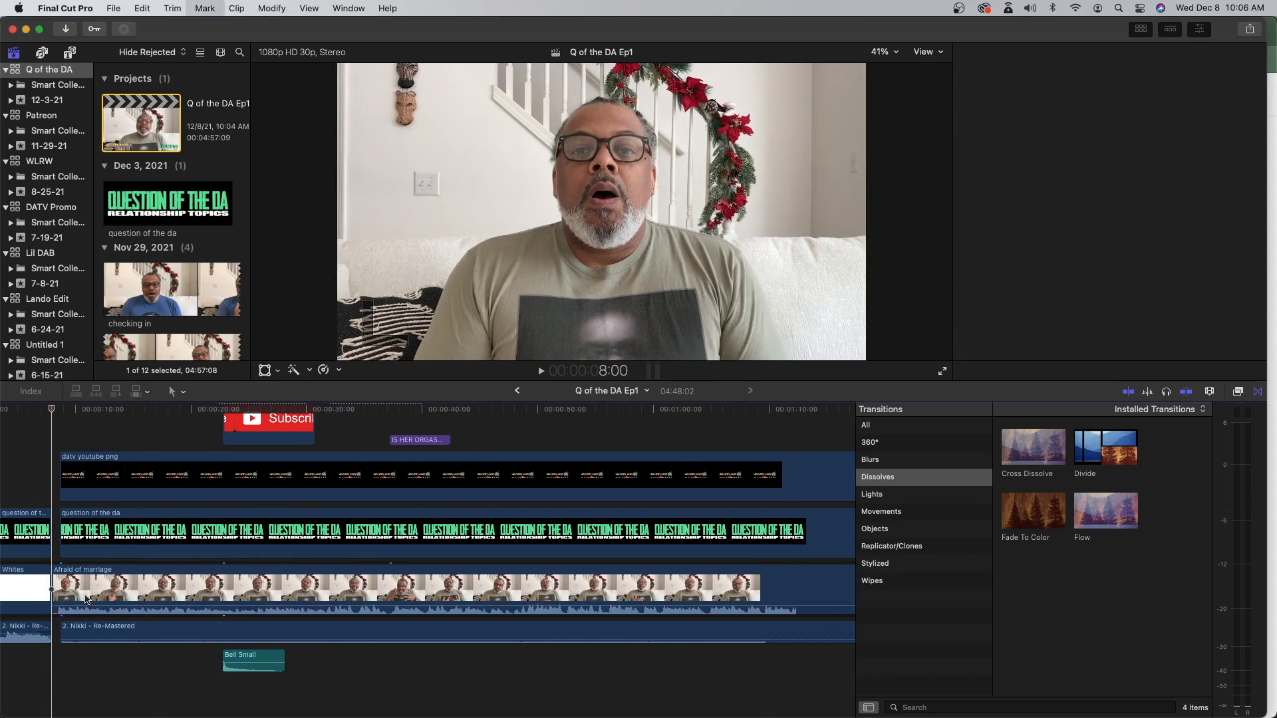
- Fine-trim the start of the Afraid of marriage clip where it meets the Whites intro, finishing by extending it back 10 frames
left_click(71, 596)
key("space")
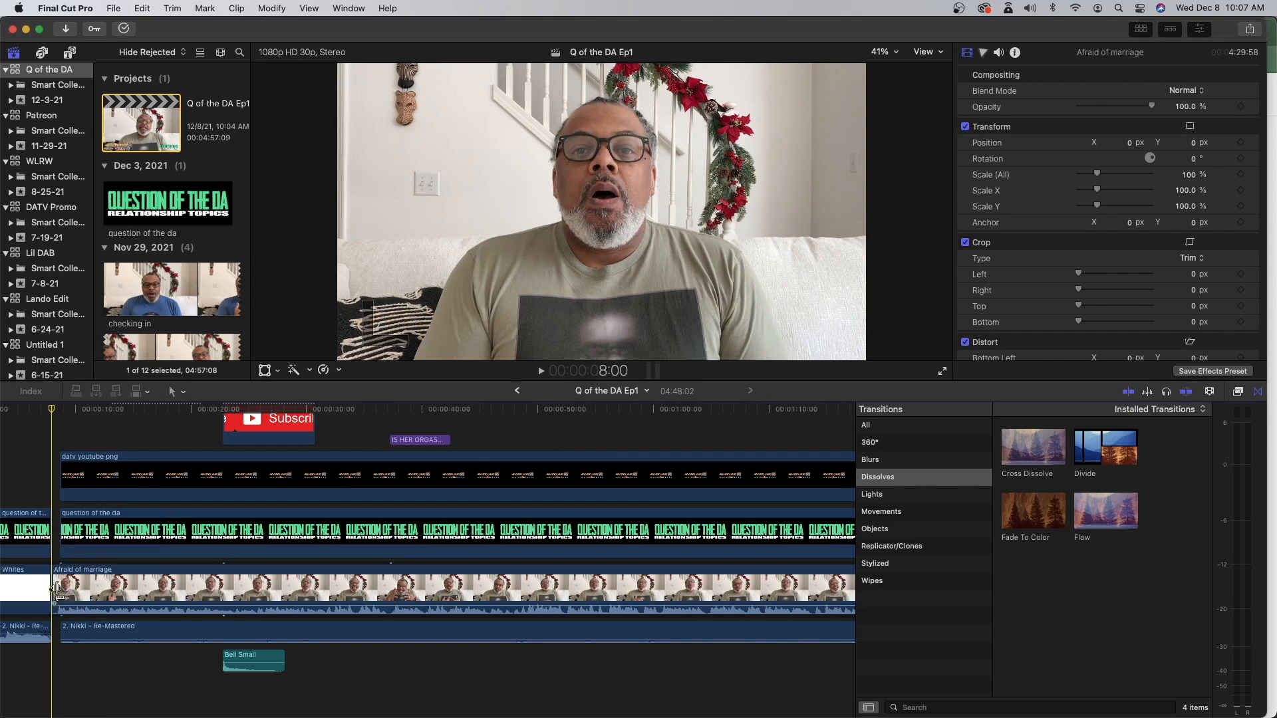
left_click_drag(57, 589, 67, 588)
key("super+equal")
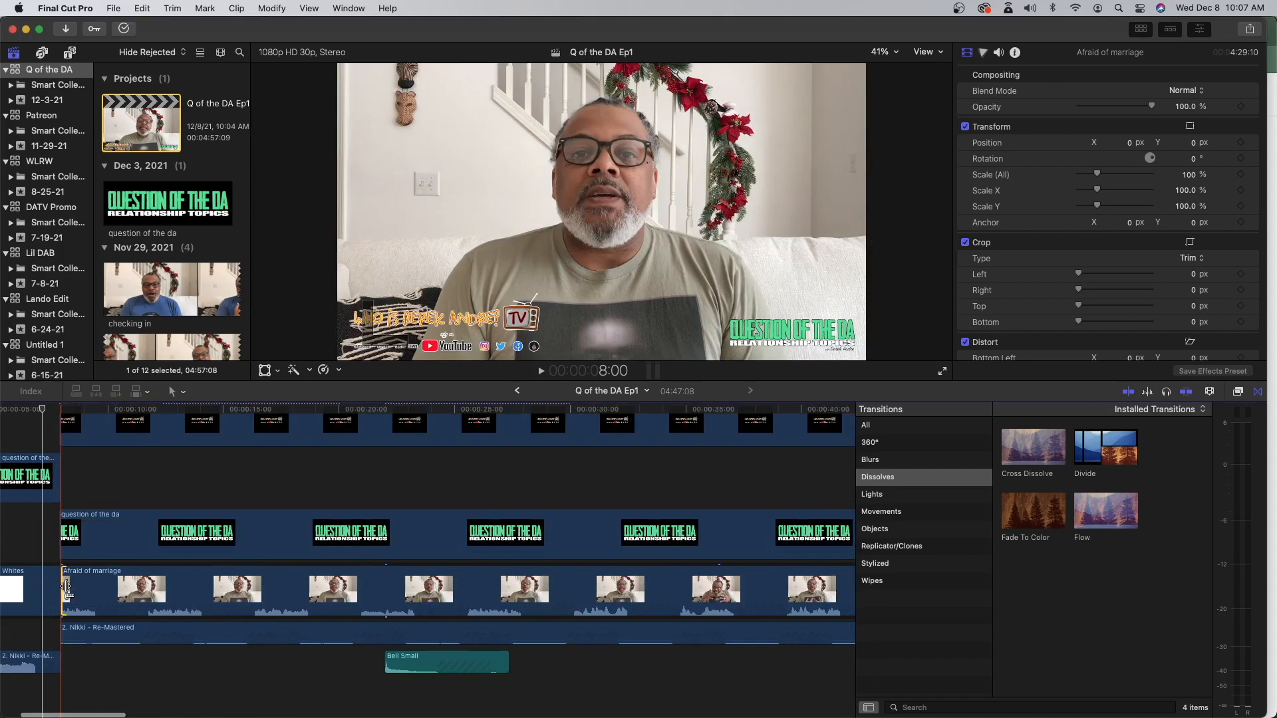
key("super+equal")
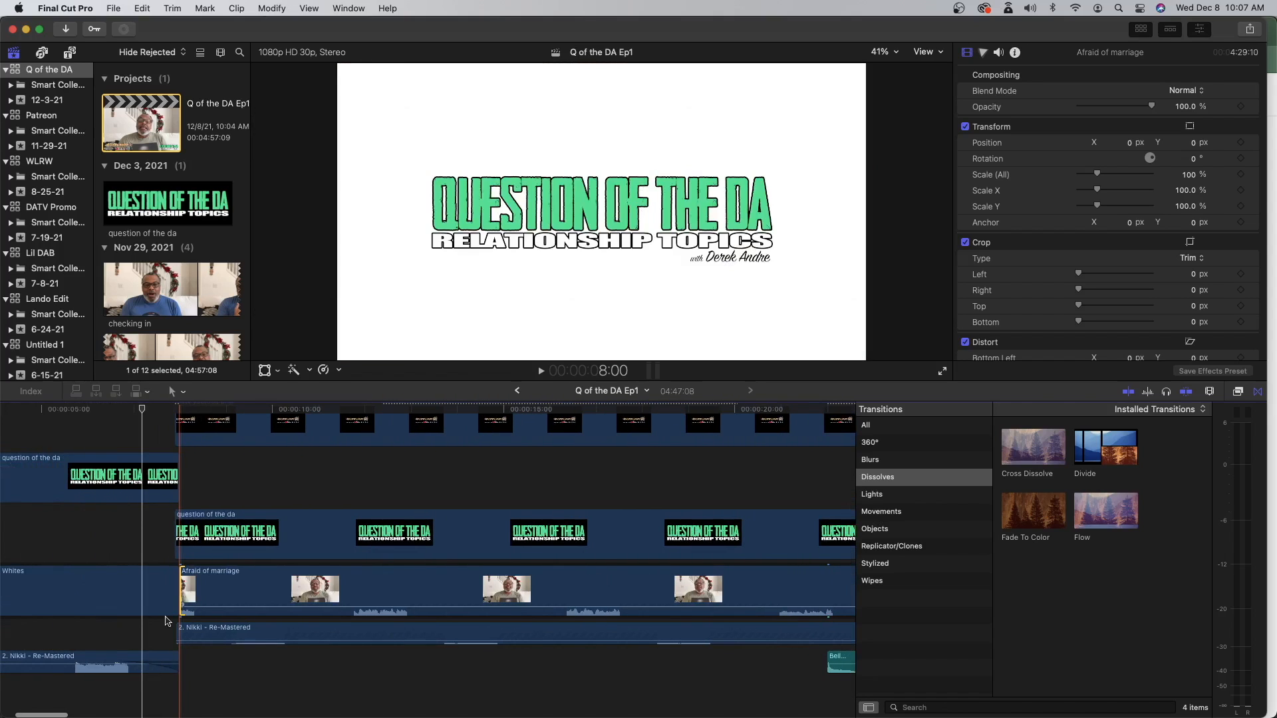
scroll(176, 608, "left", 1)
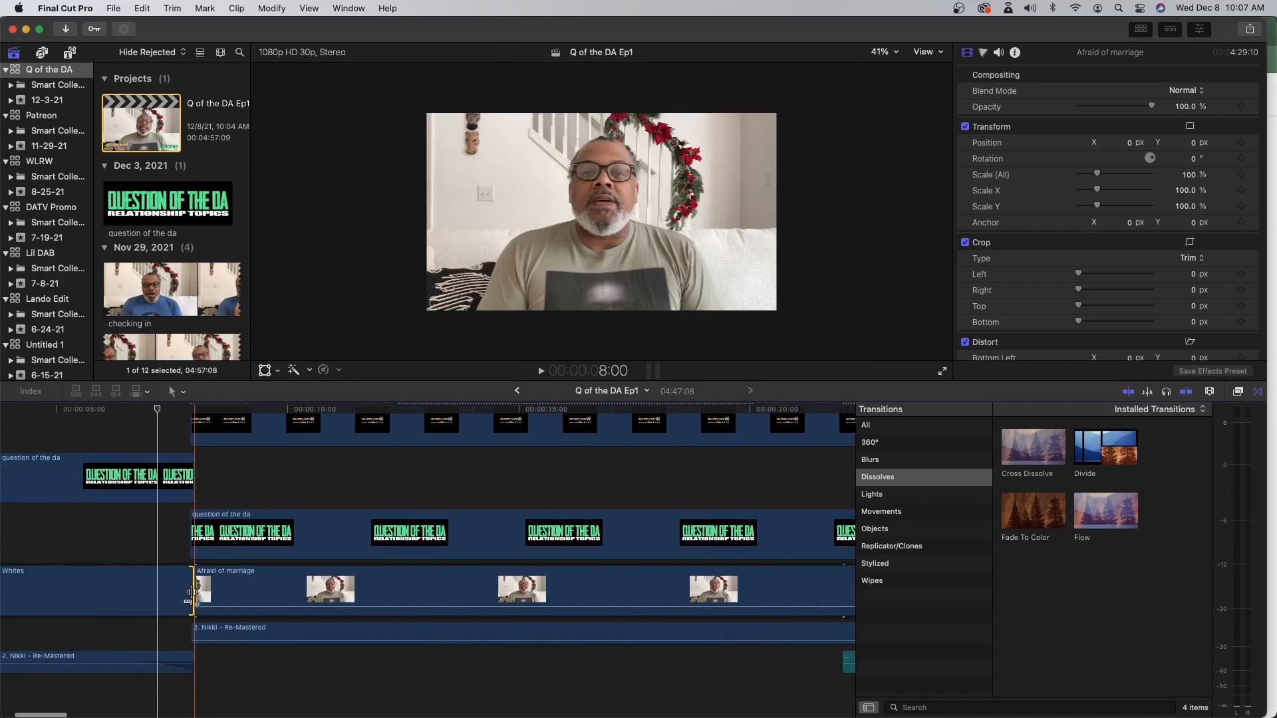
mouse_move(190, 594)
left_mouse_down()
mouse_move(200, 590)
mouse_move(187, 590)
left_mouse_up()
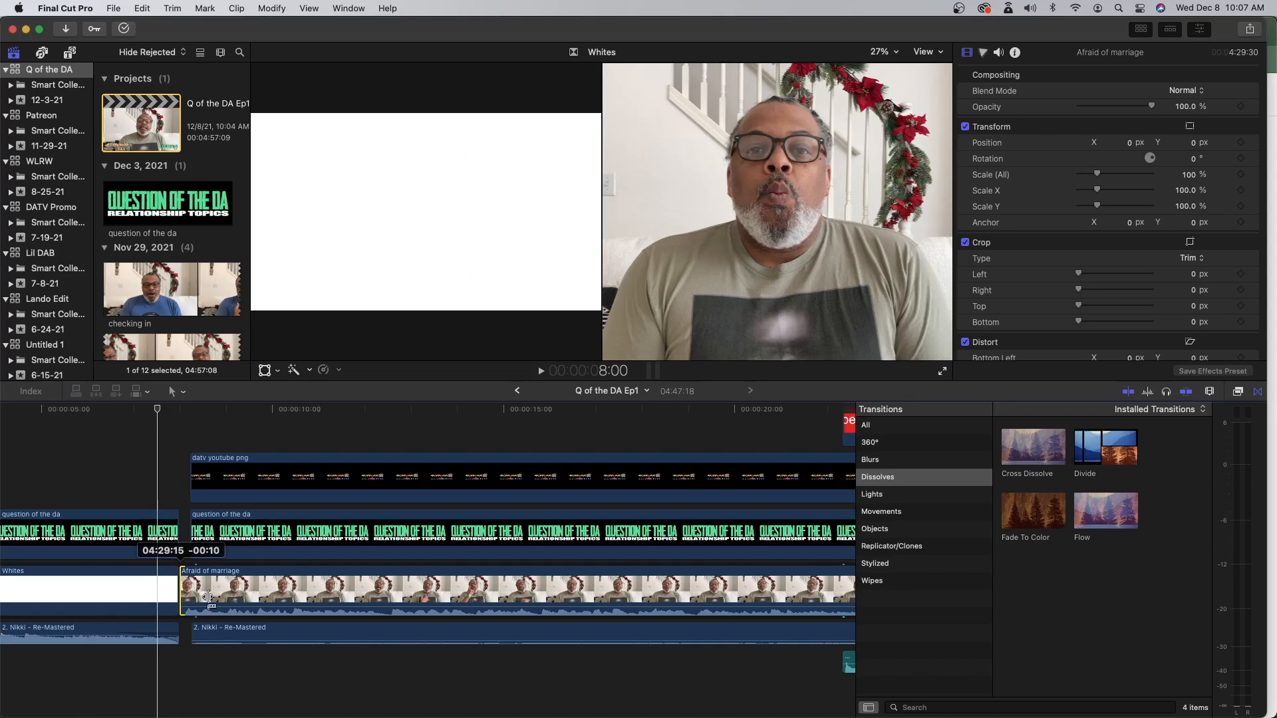
left_click_drag(209, 597, 207, 595)
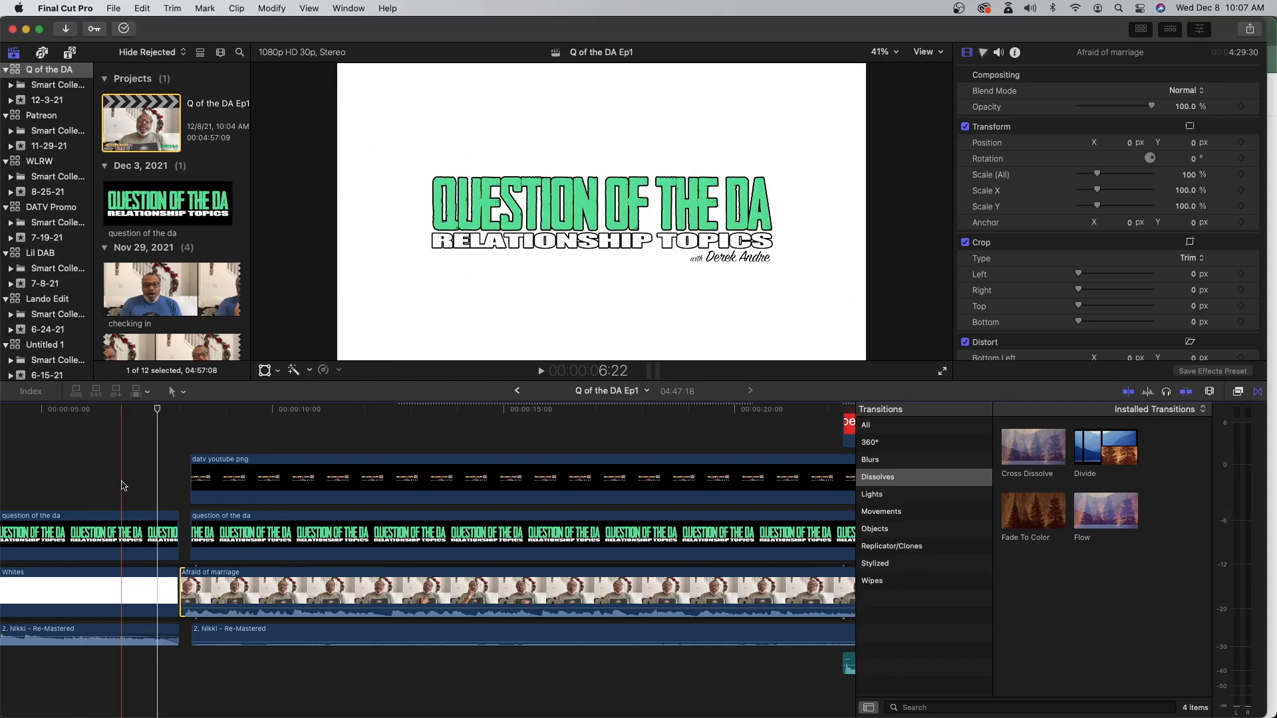
- Play back the join between the intro and the Afraid of marriage clip, starting from 6:22
left_click(122, 486)
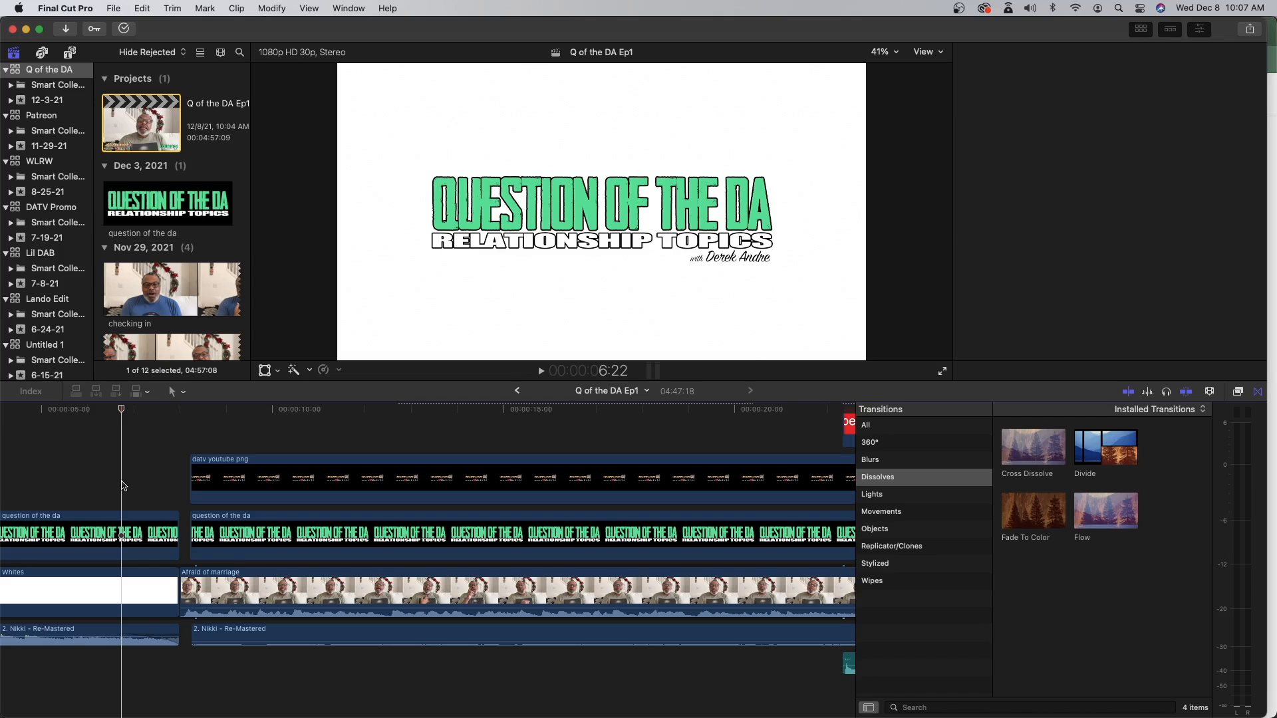
scroll(121, 485, "up", 1)
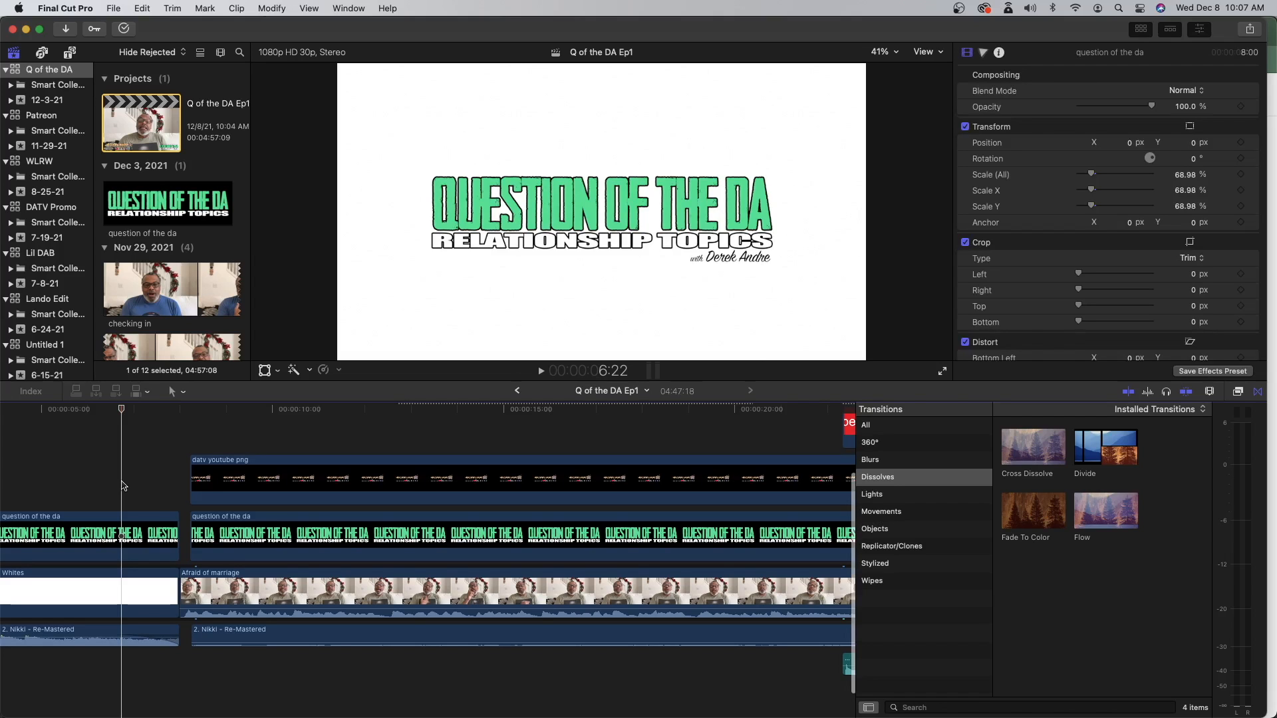
key("space")
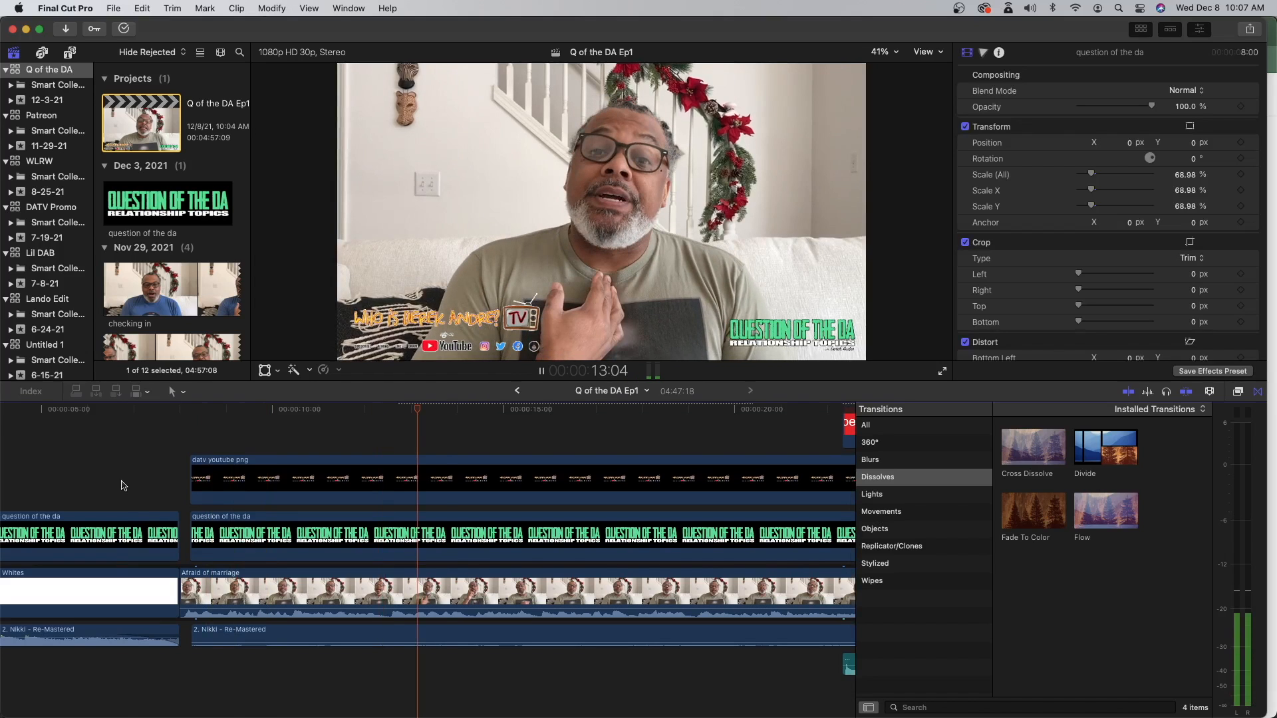
key("space")
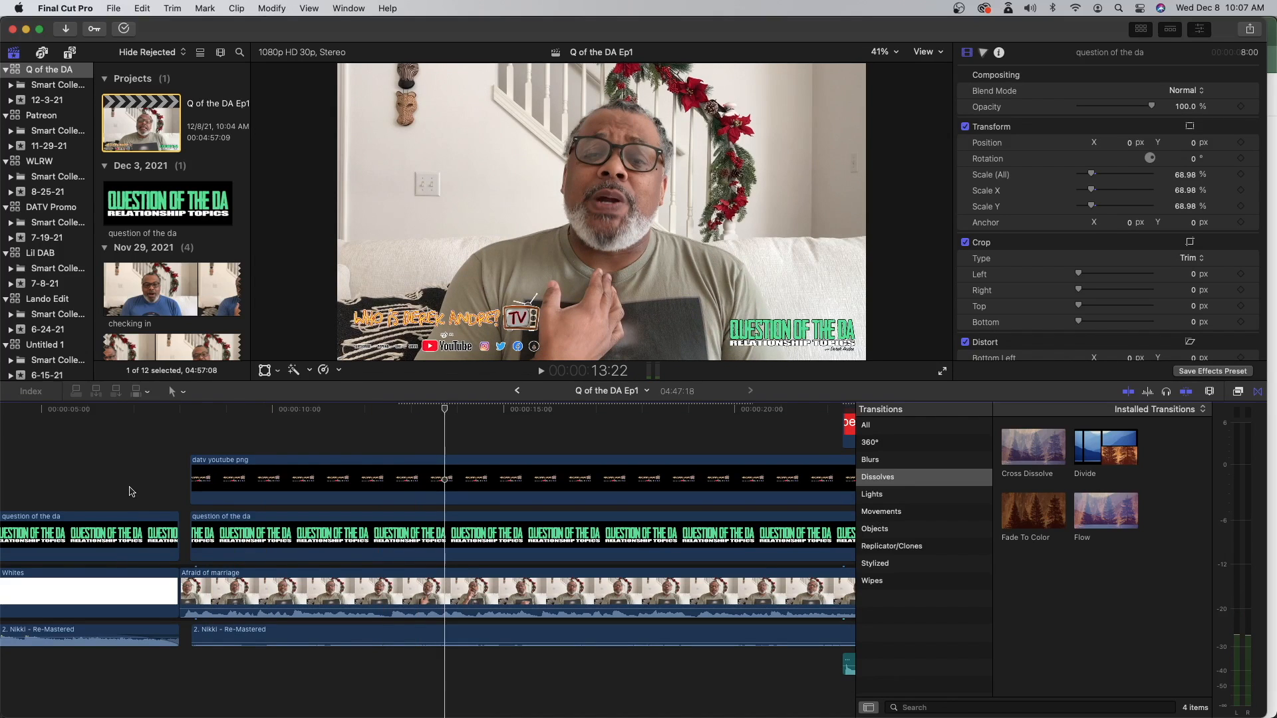
- Play the footage leading up to the subscribe graphics to locate the spoken cue they should match
key("s")
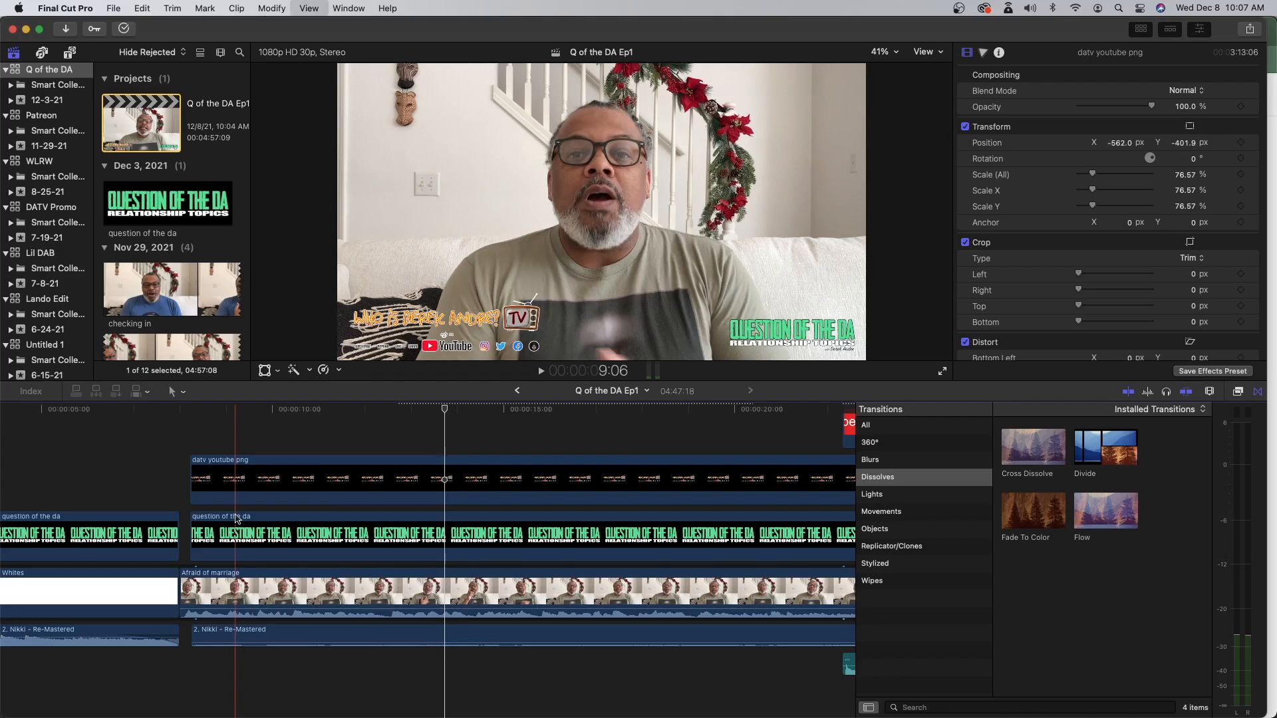
key("super+minus")
key("super+minus")
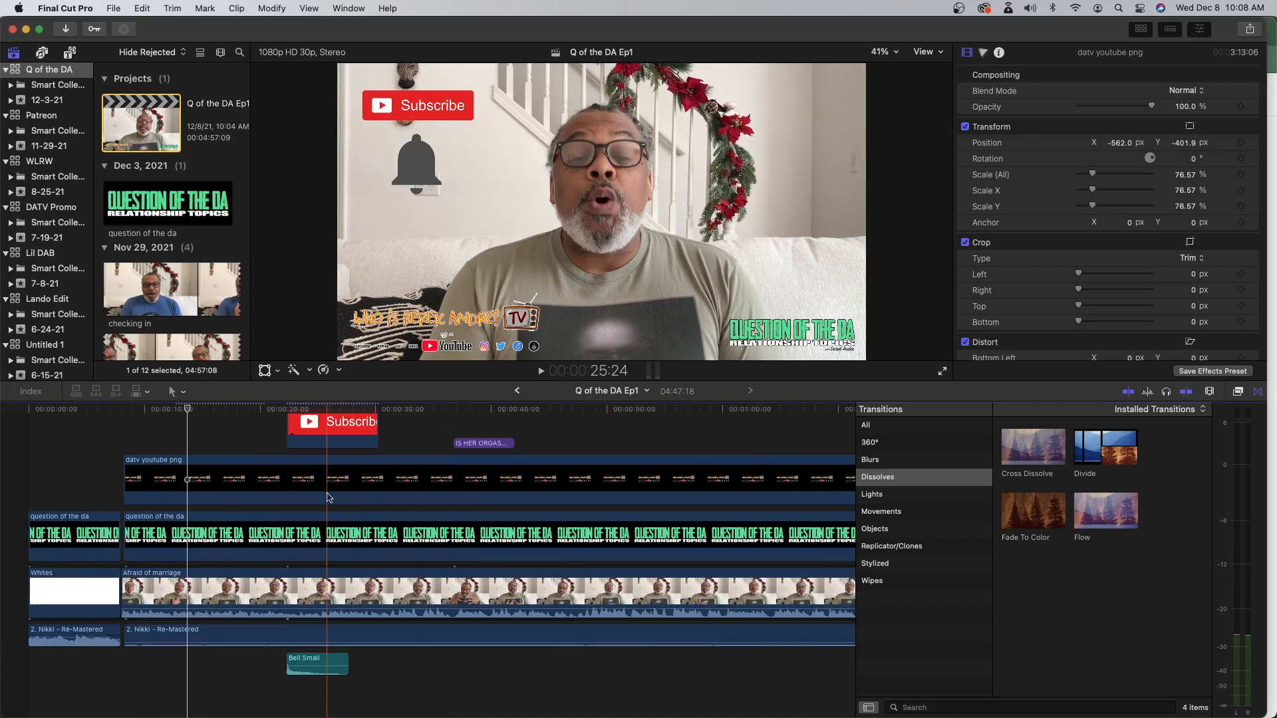
scroll(327, 498, "up", 2)
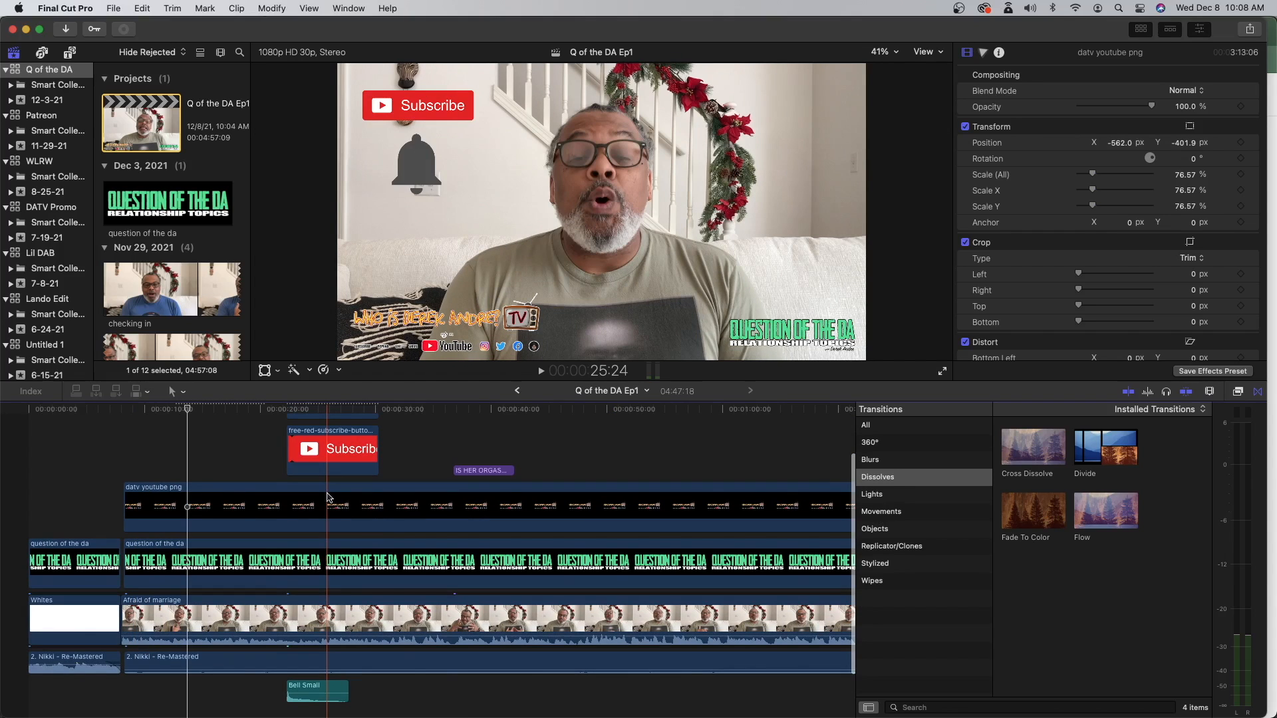
scroll(327, 497, "down", 4)
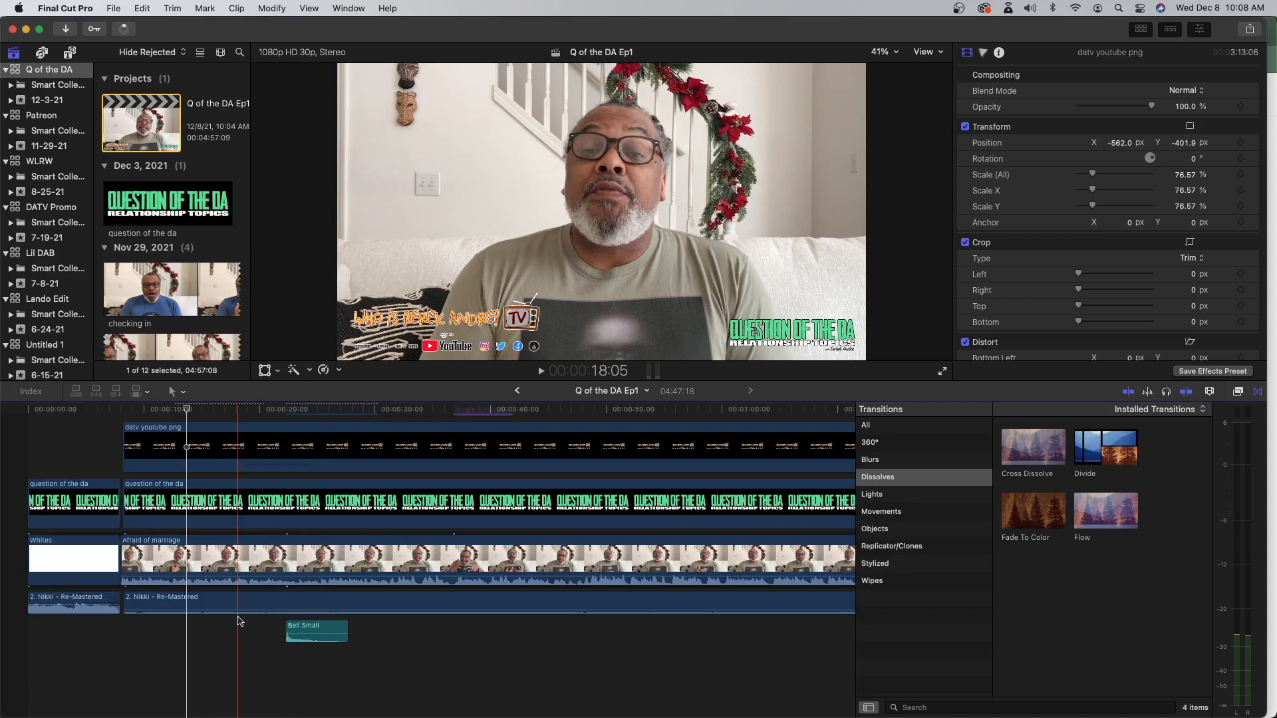
scroll(240, 622, "up", 4)
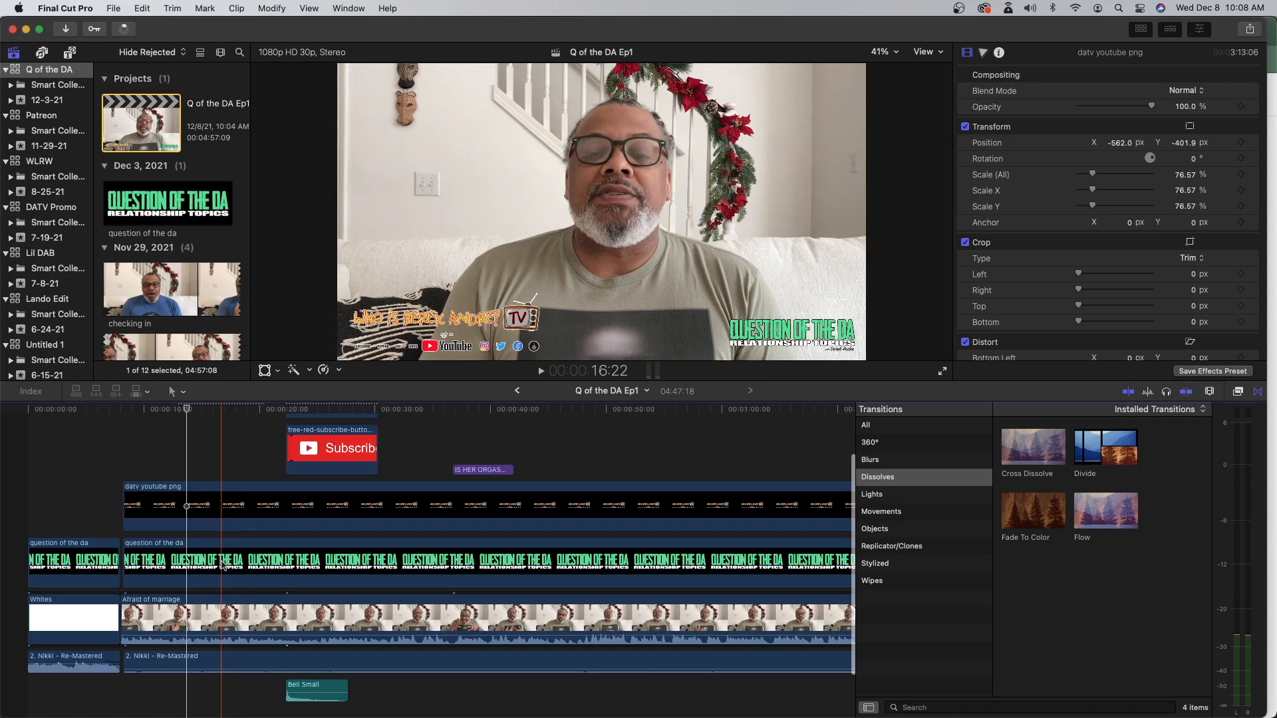
left_click(224, 466)
key("space")
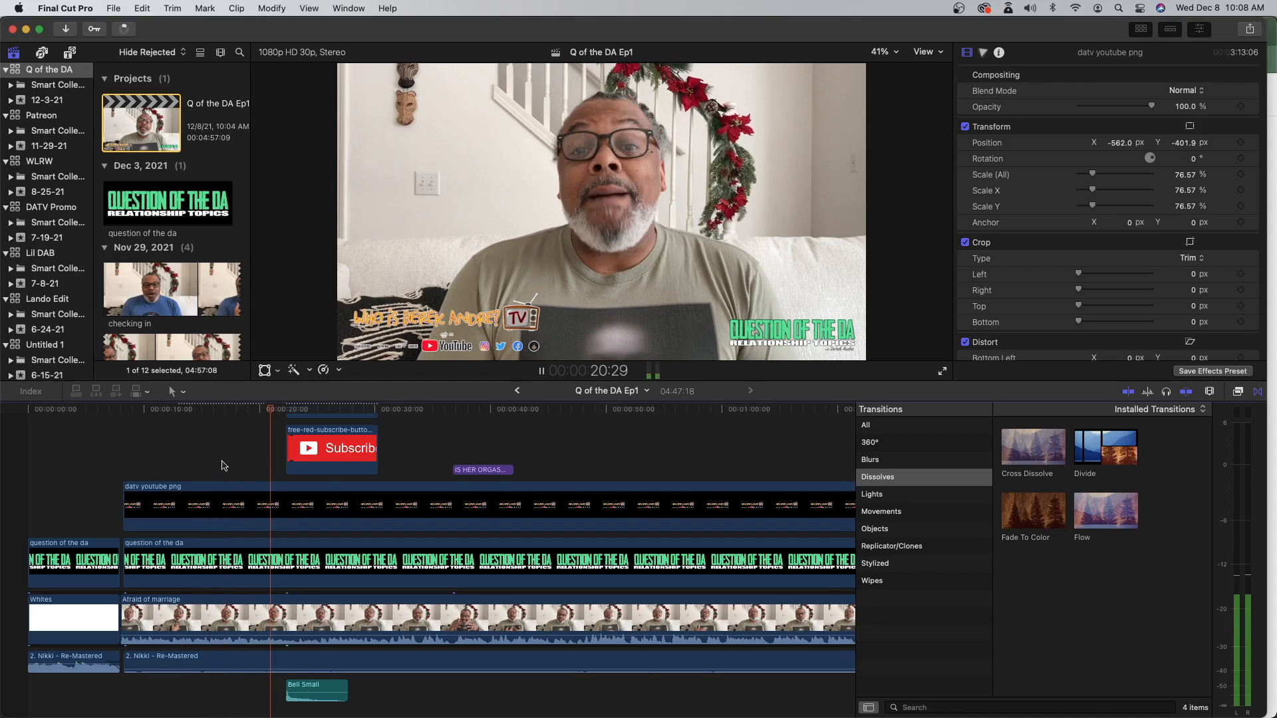
key("space")
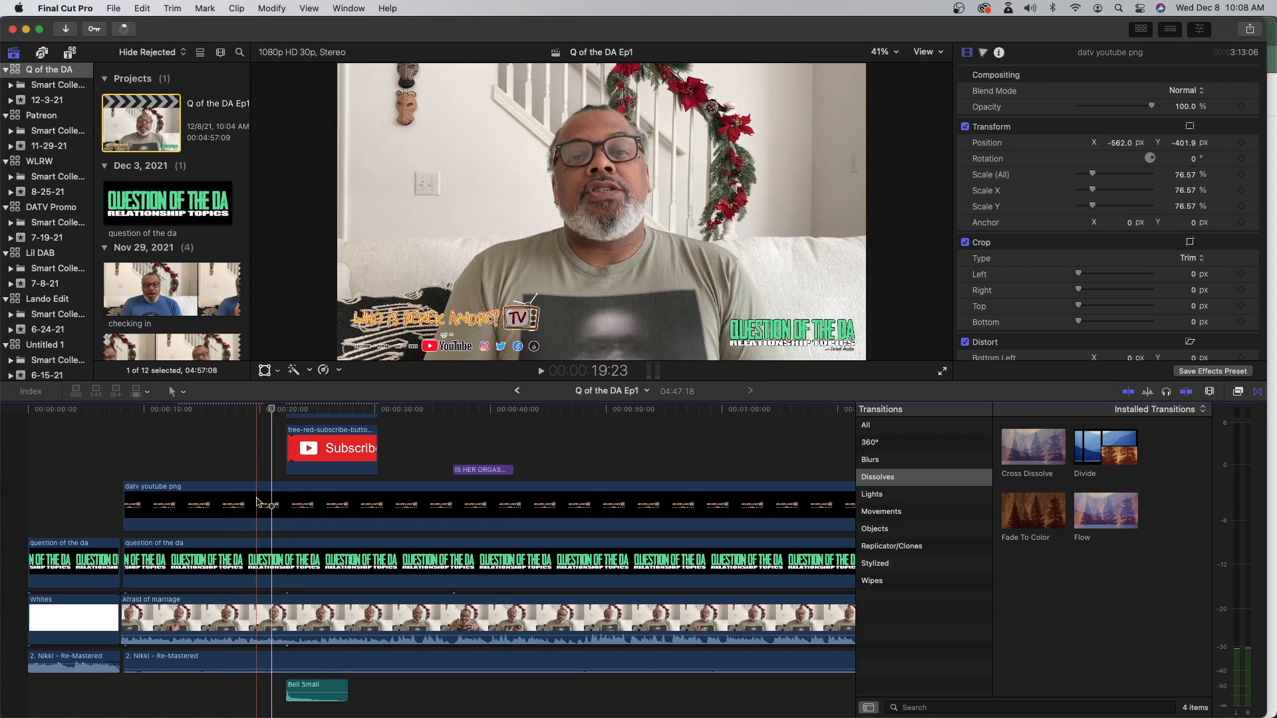
- Move the bell icon, the subscribe button and the Bell Small sound together to start at 20:21, and play back the result
left_click(267, 411)
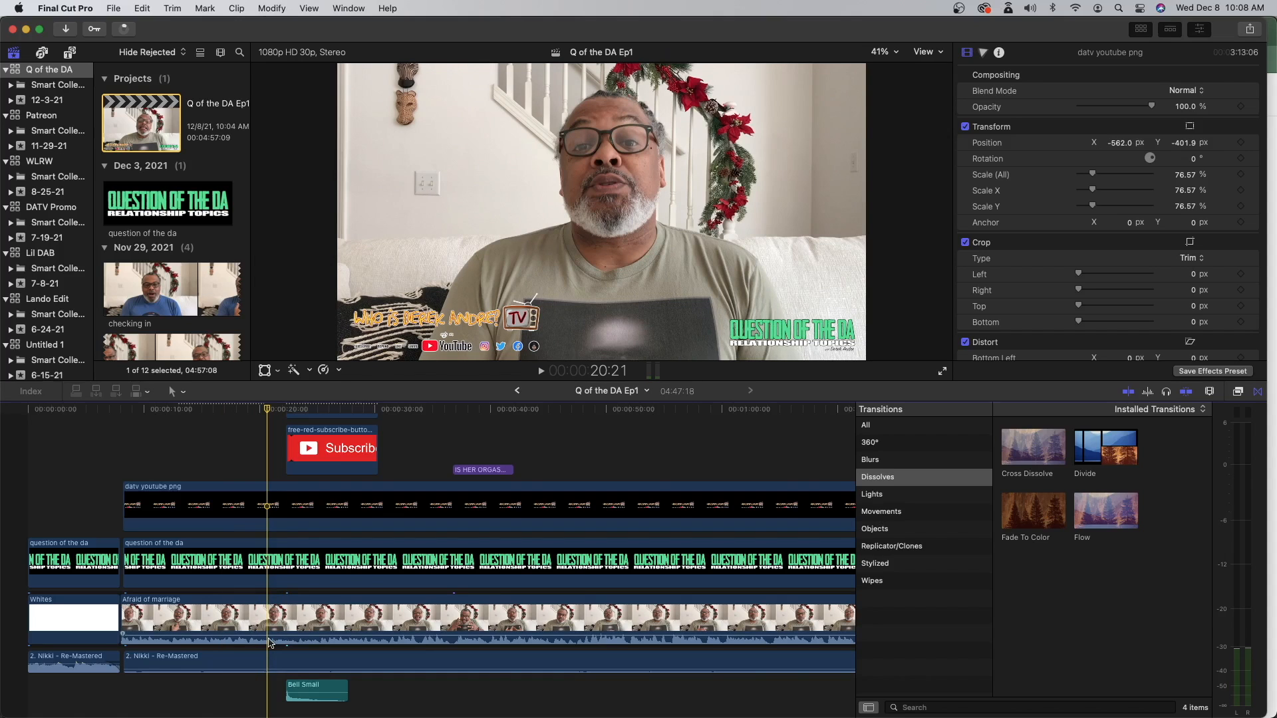
scroll(353, 669, "up", 1)
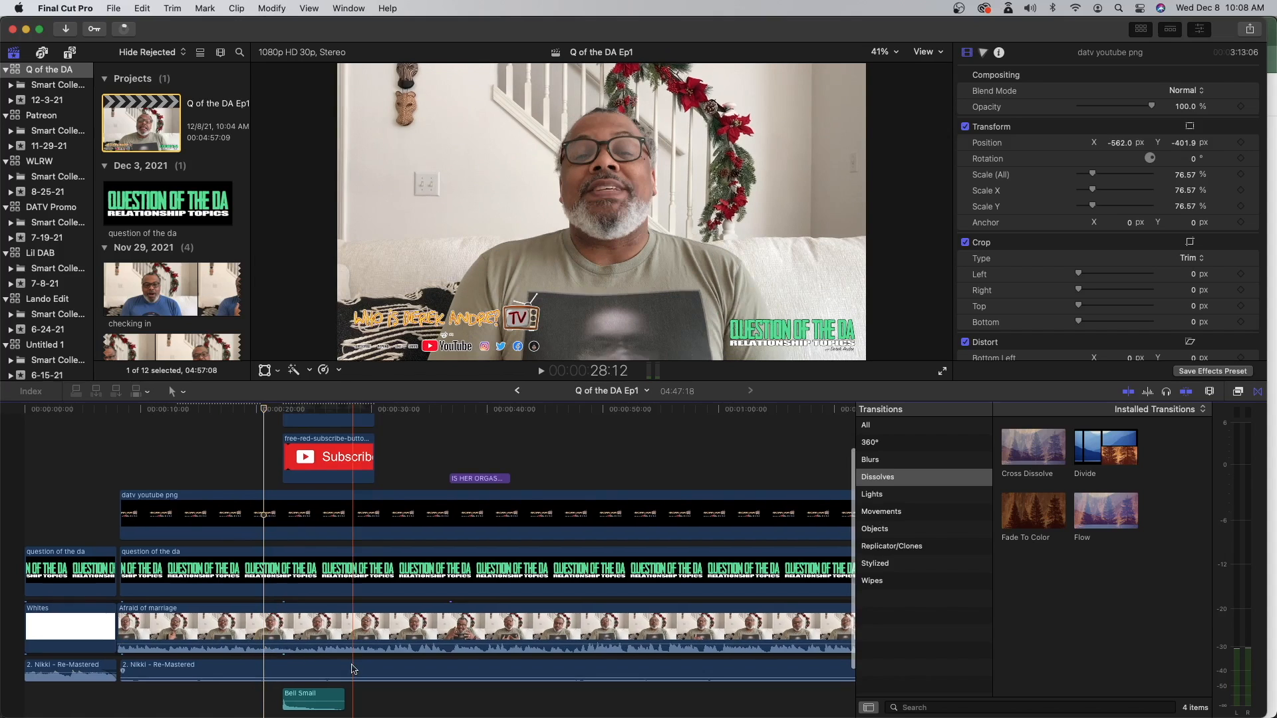
left_click(320, 697)
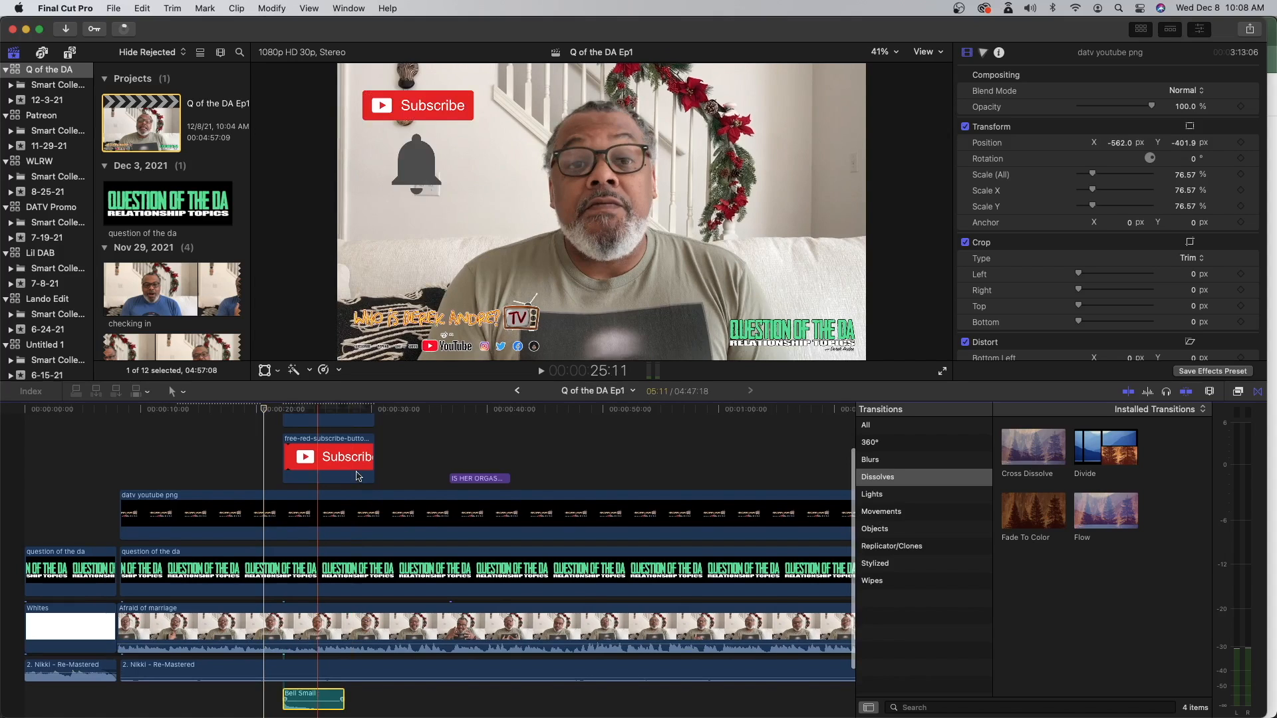
left_click(357, 476, "super")
scroll(320, 435, "up", 4)
left_click(320, 431, "super")
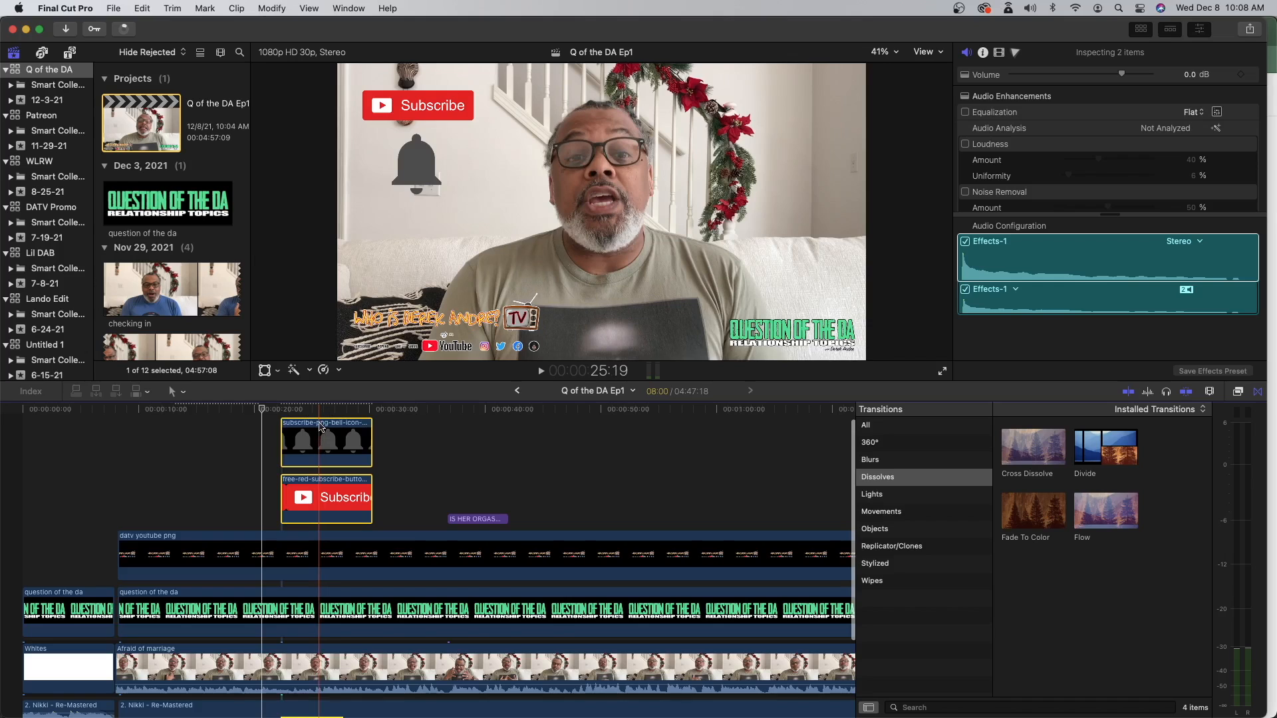
left_click_drag(319, 427, 301, 427)
left_click(238, 485)
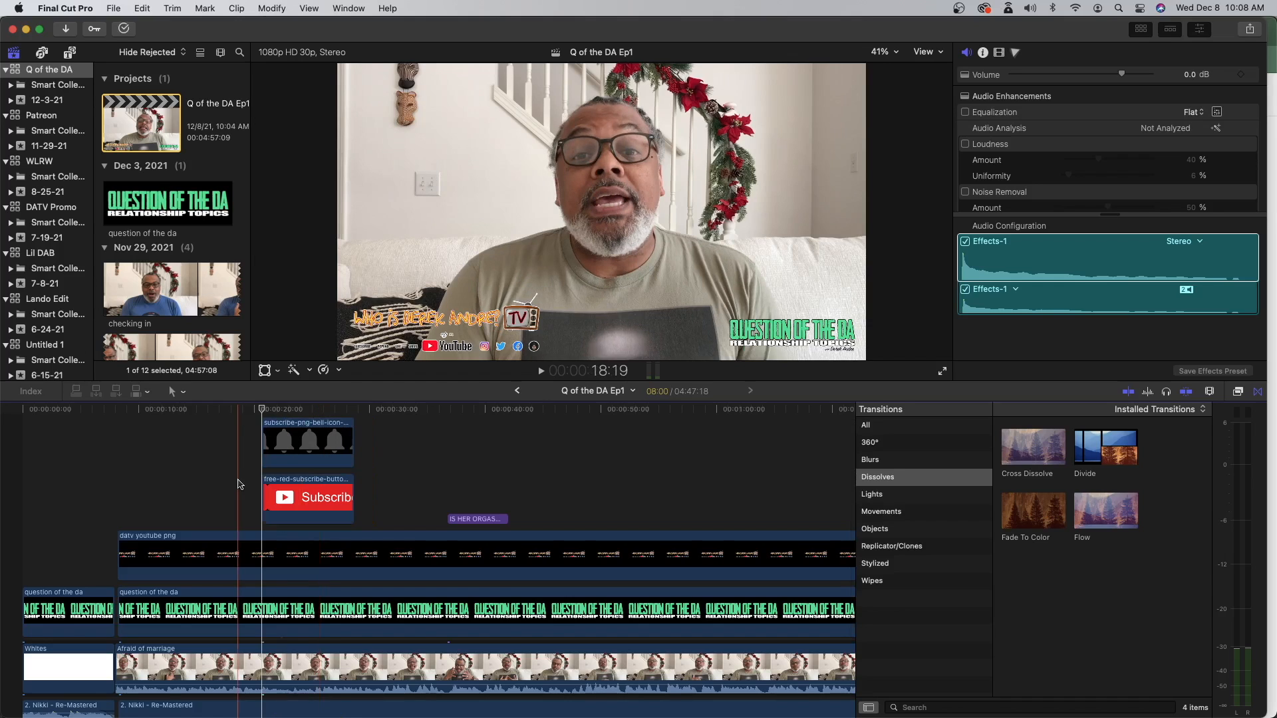
left_click(238, 484)
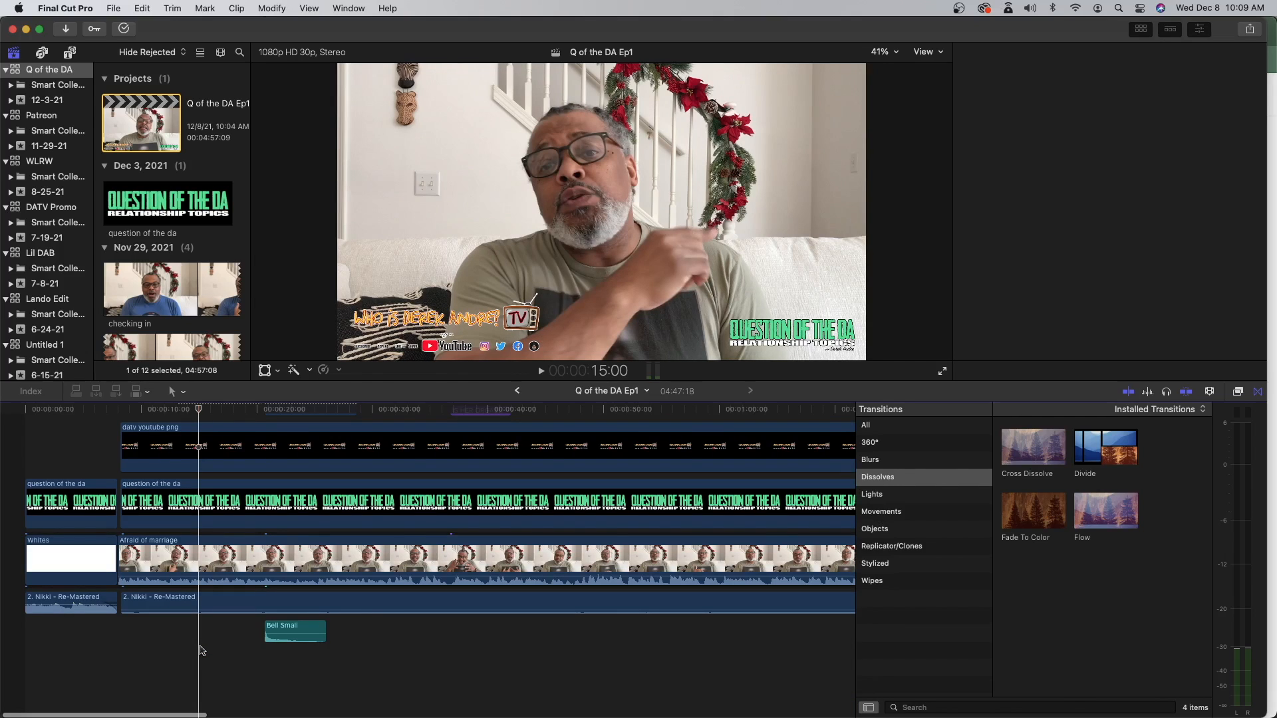
key("space")
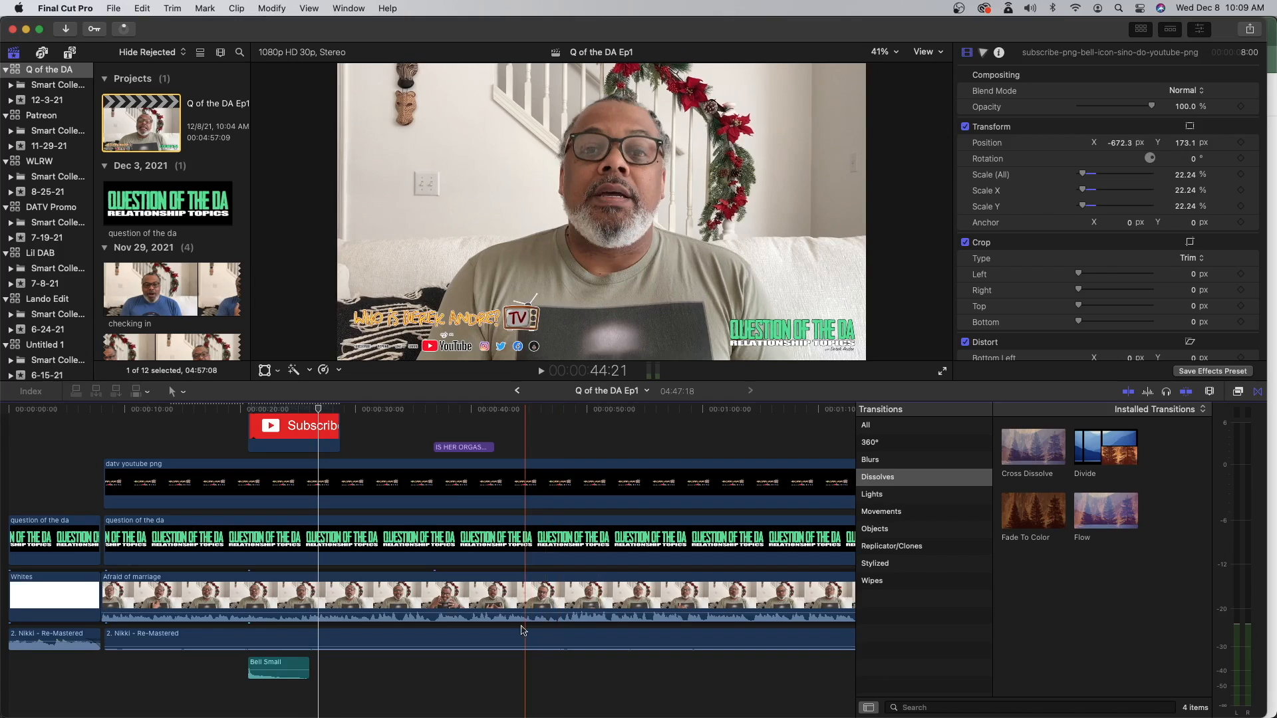
- Play the footage to find the question cue, and move the IS HER ORGASM title to start at 52:03
key("space")
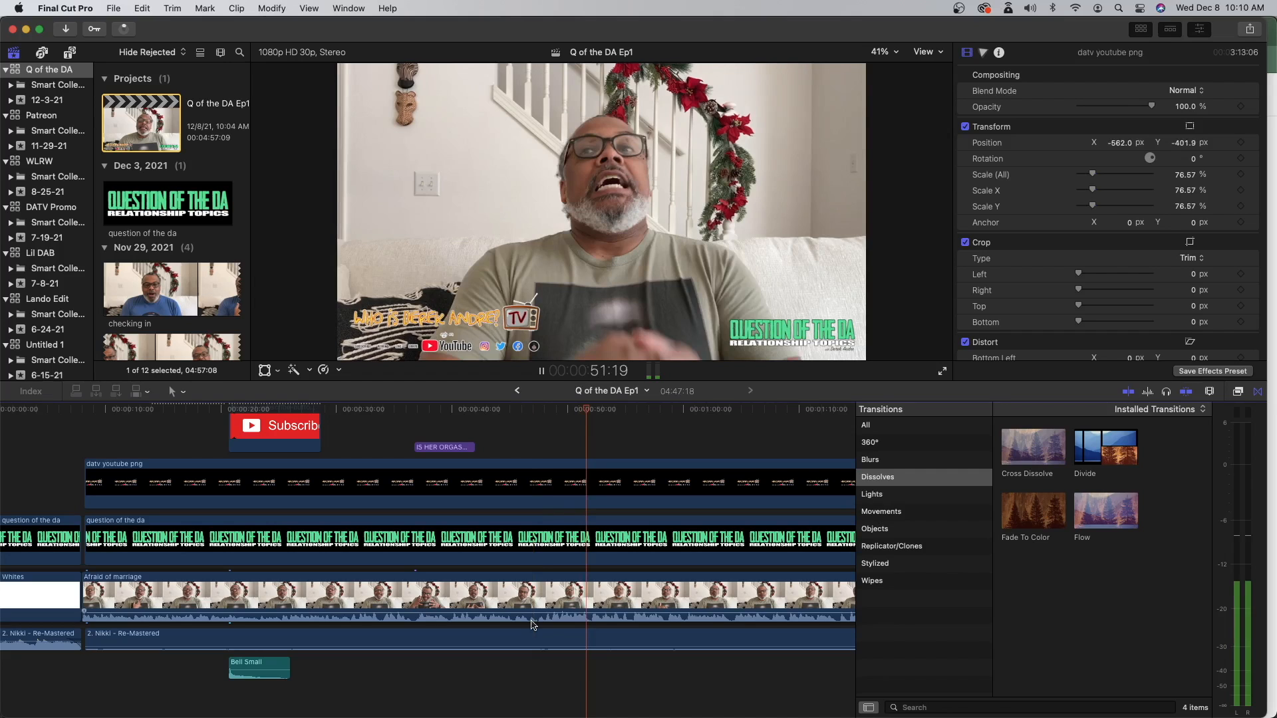
key("space")
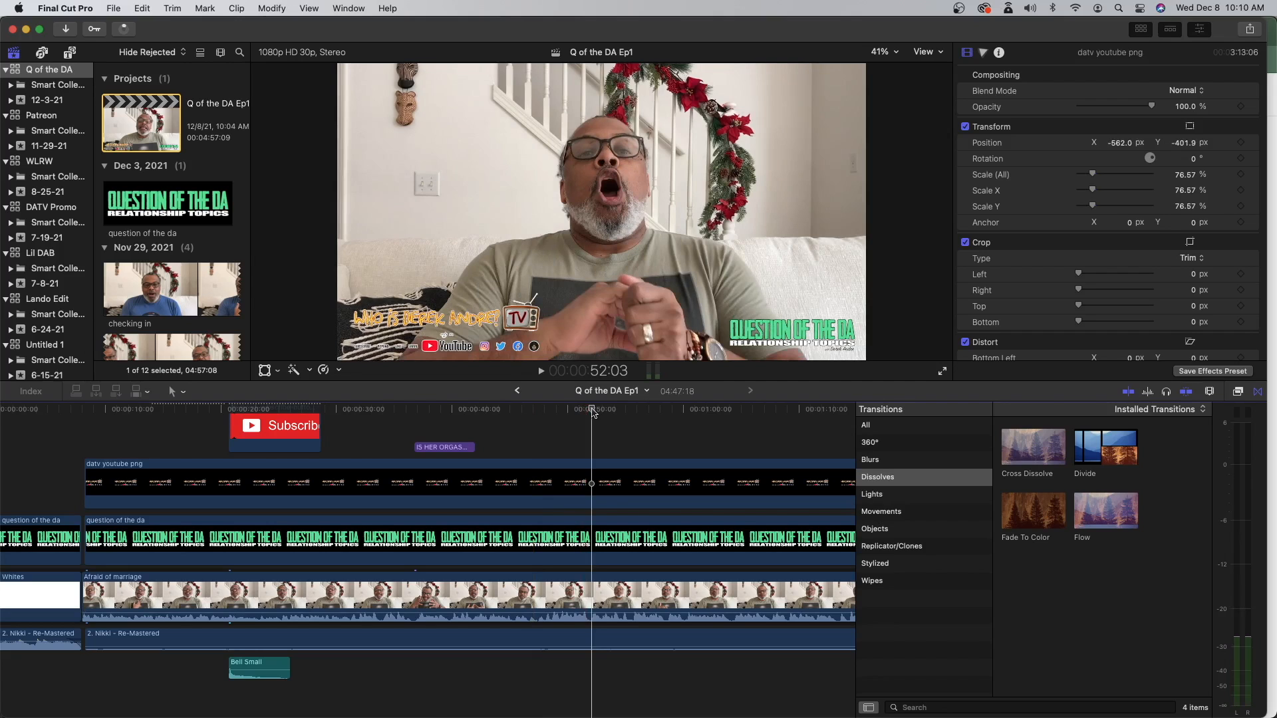
left_click(437, 449)
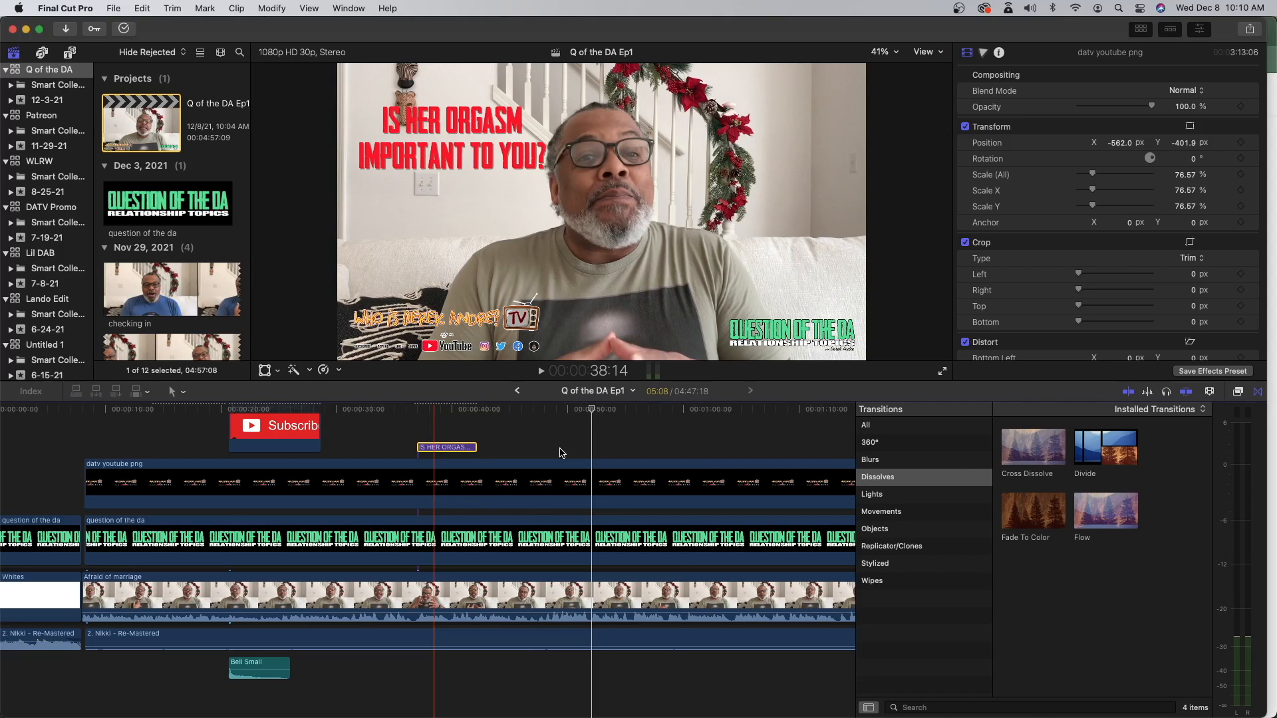
left_click_drag(560, 452, 561, 452)
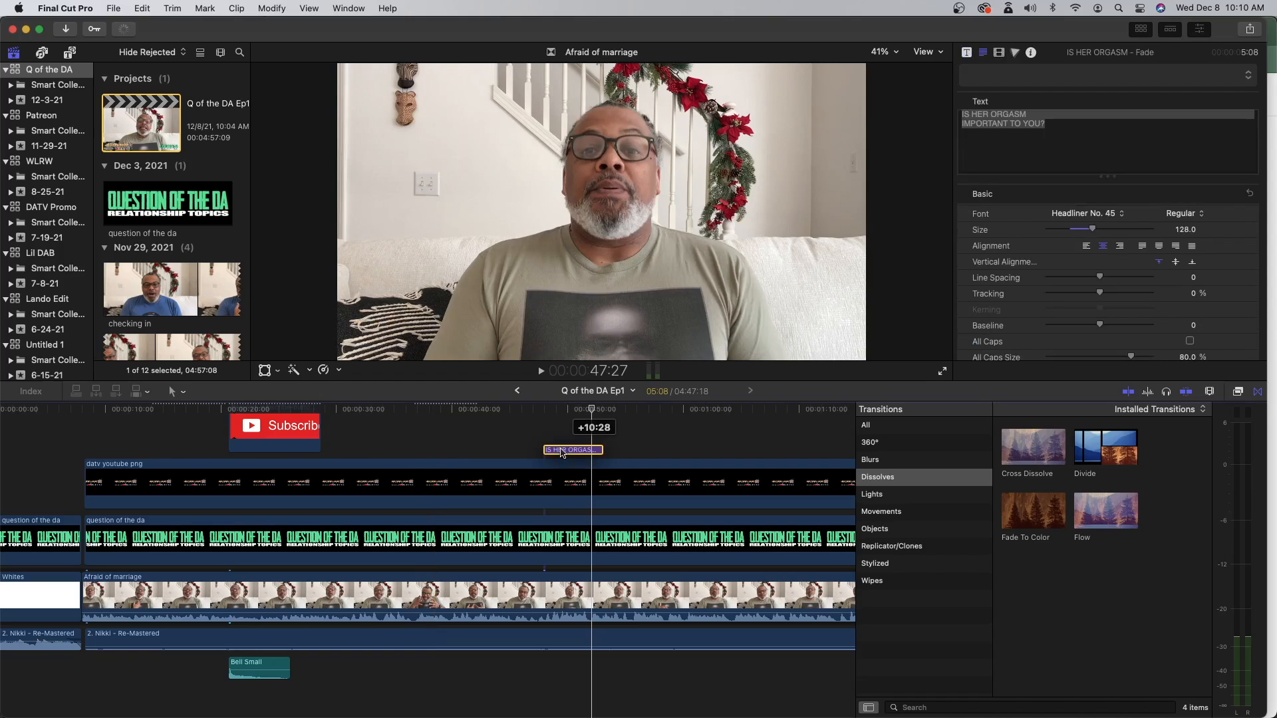
left_click_drag(562, 453, 604, 452)
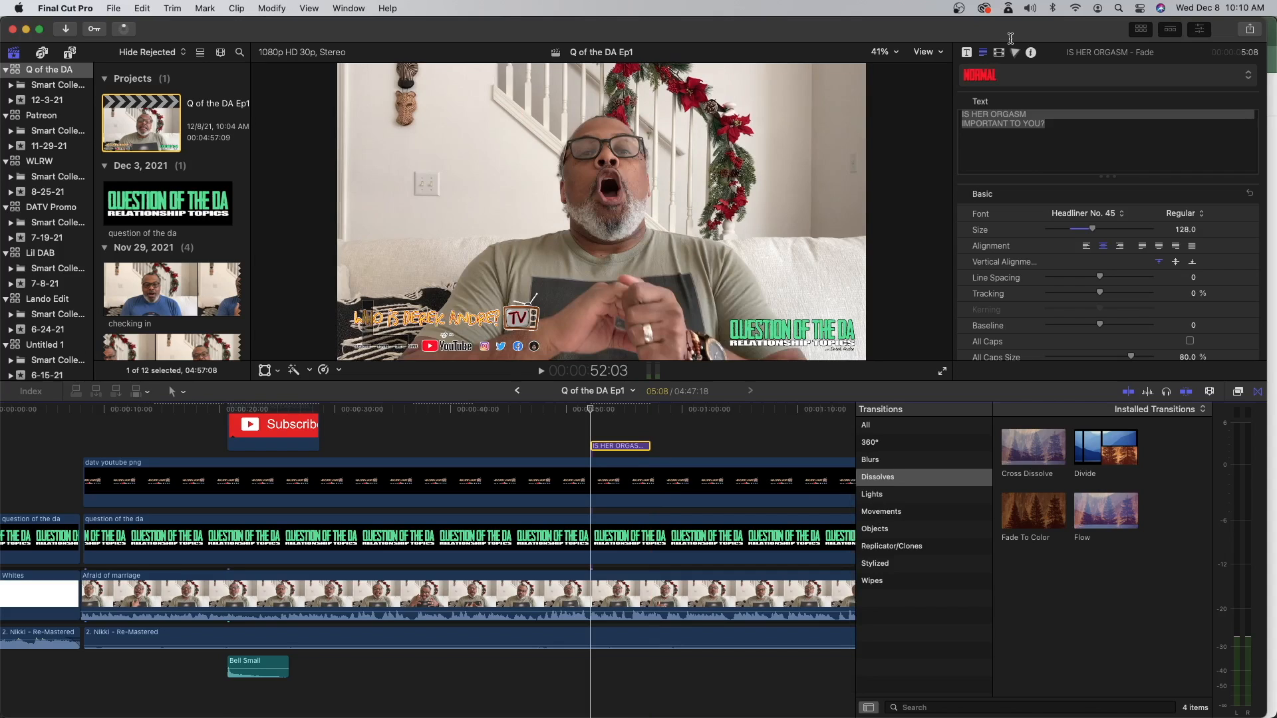
- Review the title's published parameters, text, video, color correction and clip information settings in the inspector
left_click(967, 52)
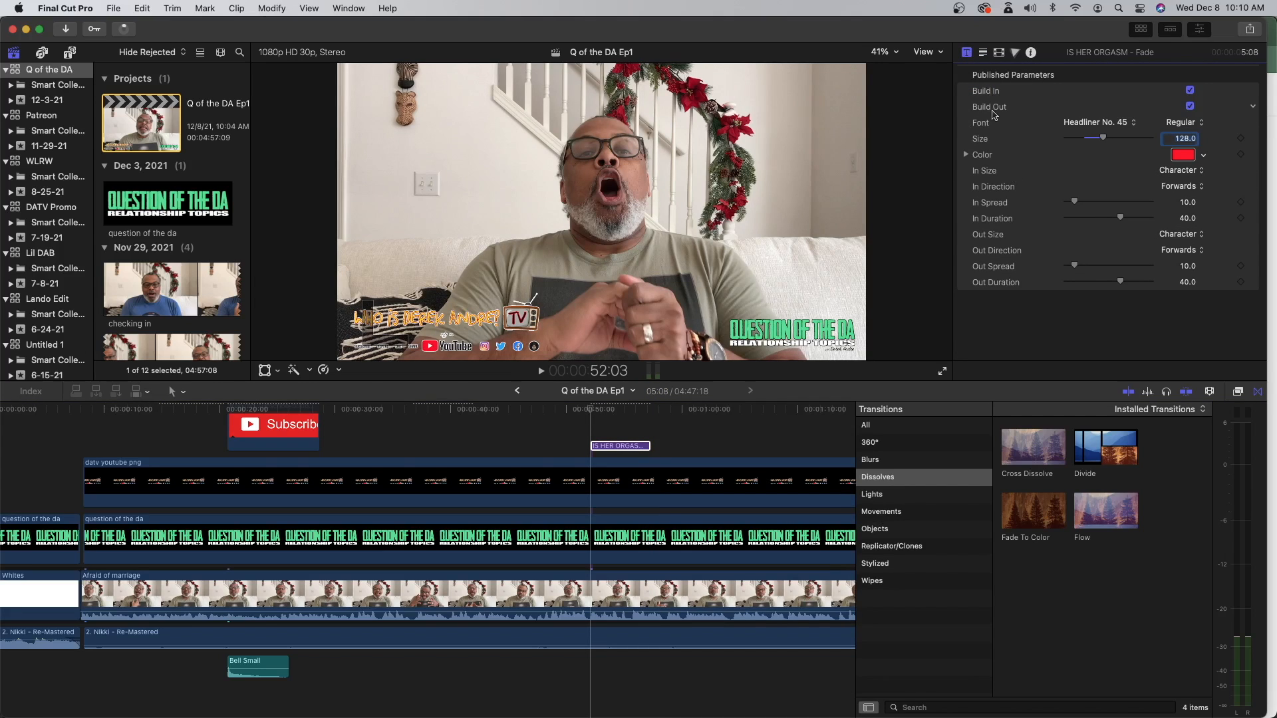
left_click(983, 58)
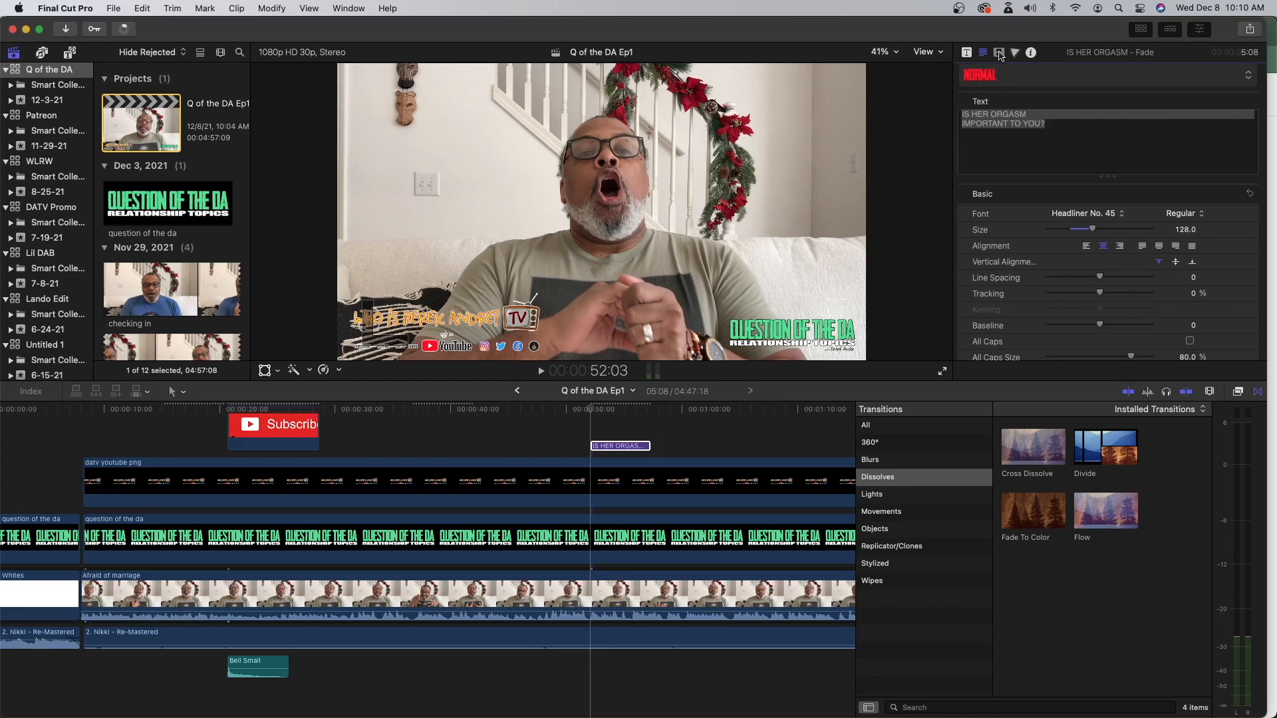
left_click(1000, 57)
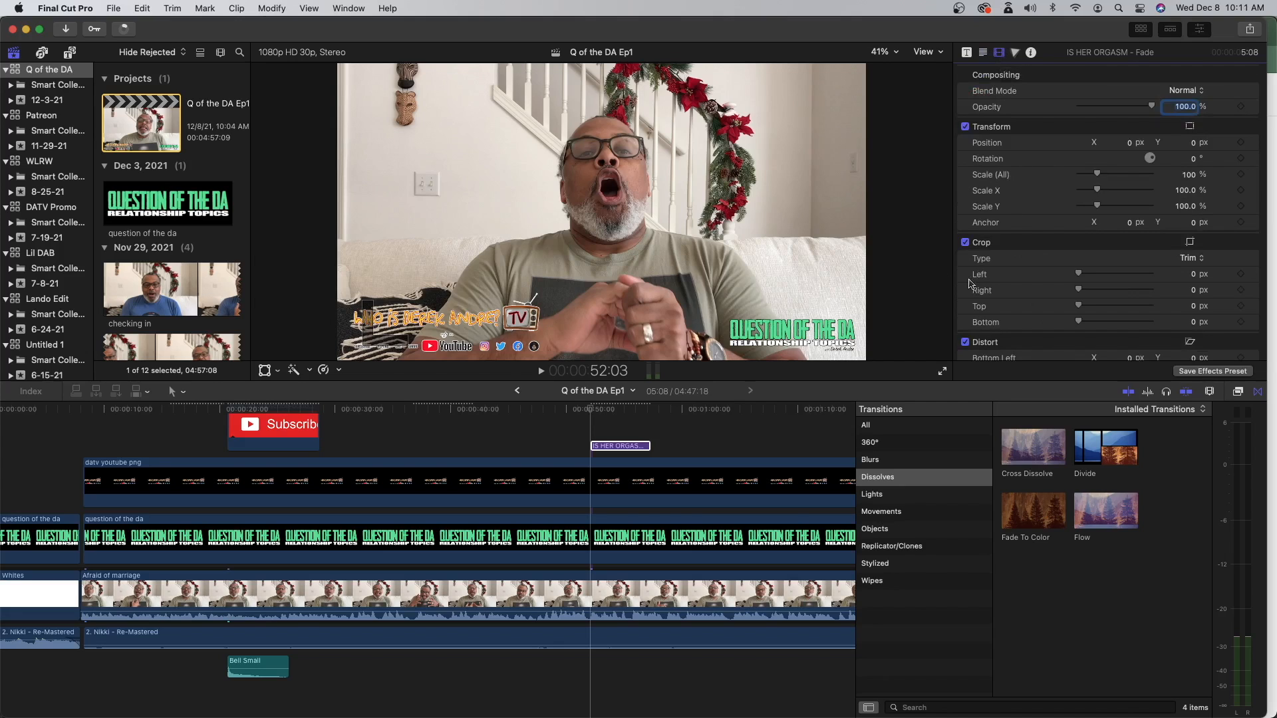
scroll(1002, 268, "down", 5)
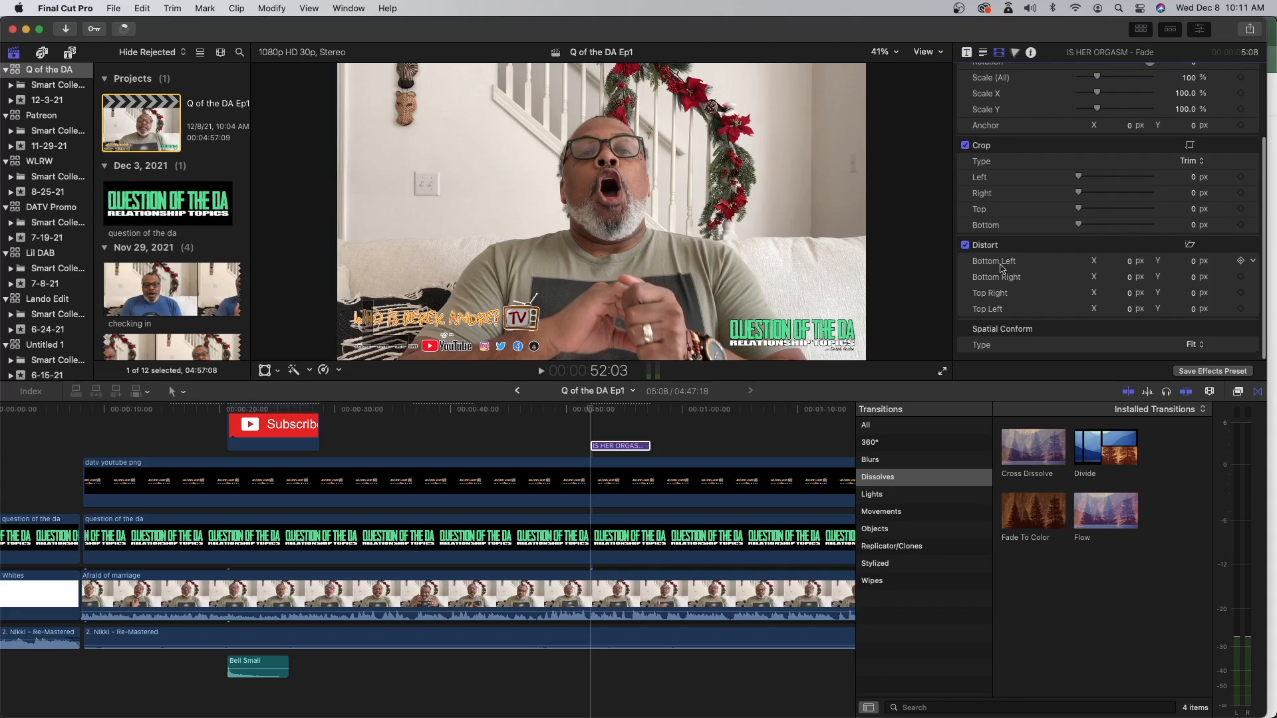
scroll(1002, 268, "up", 5)
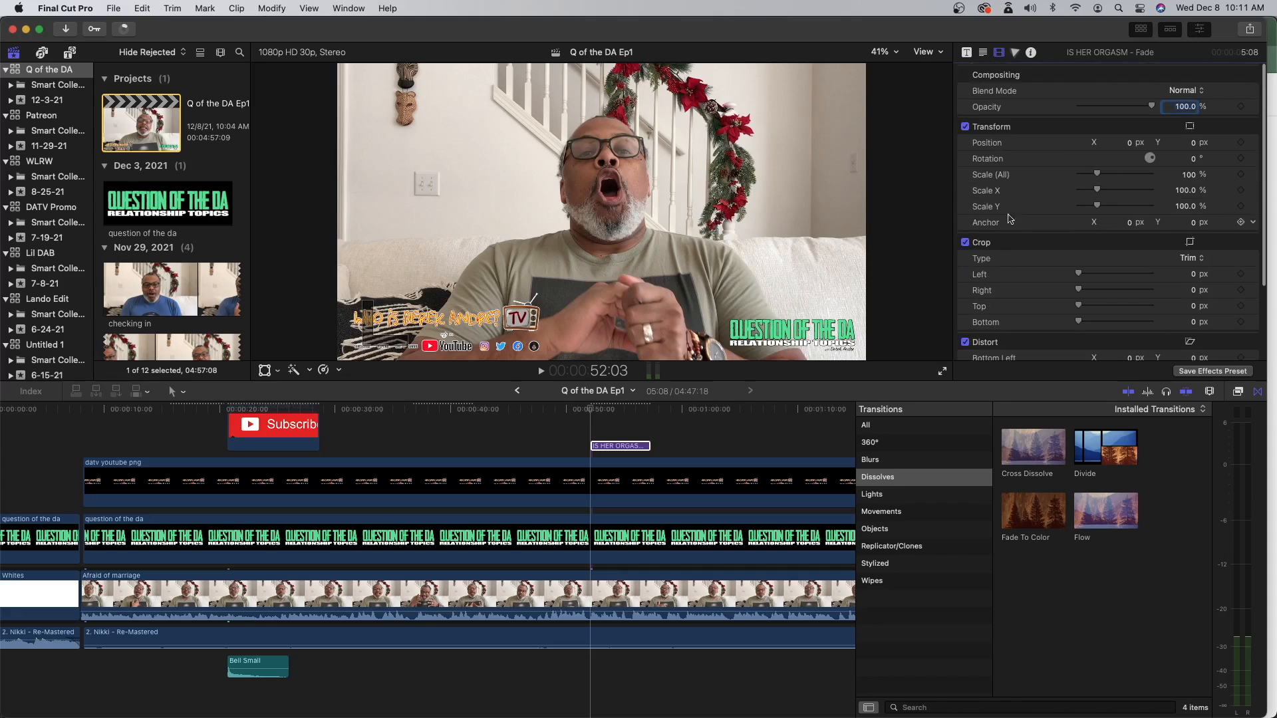
left_click(1015, 52)
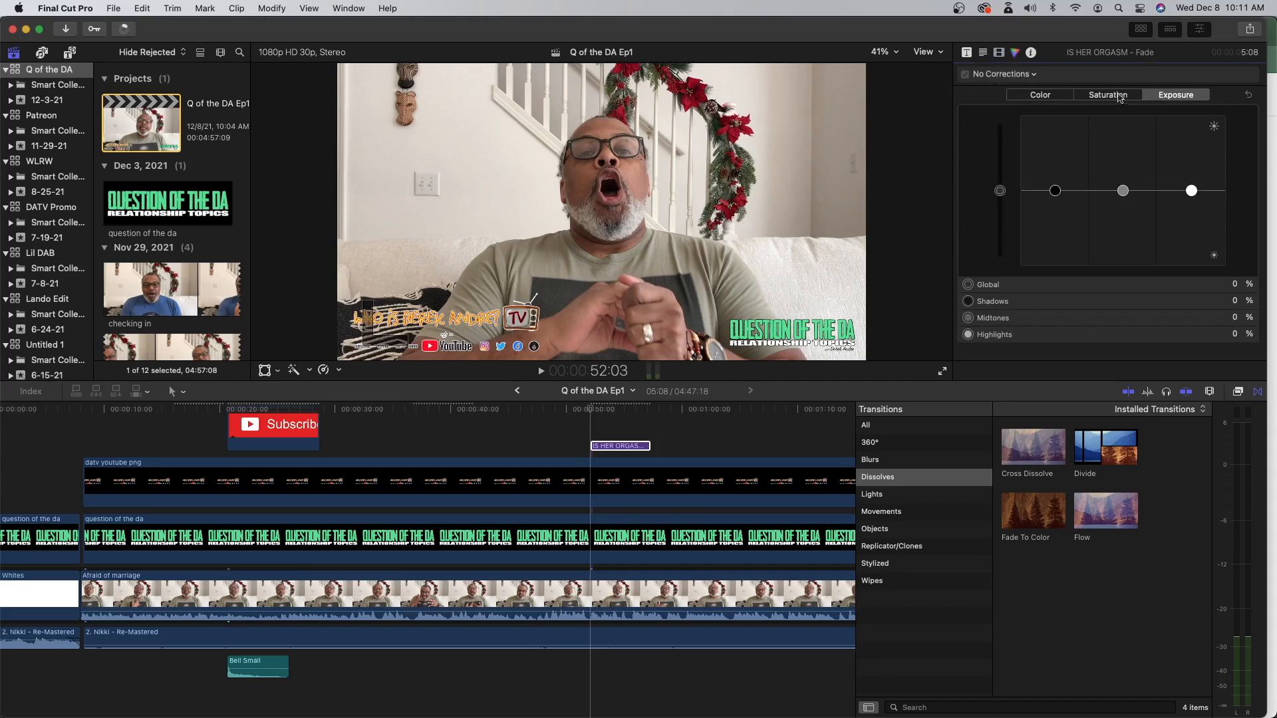
left_click(1032, 54)
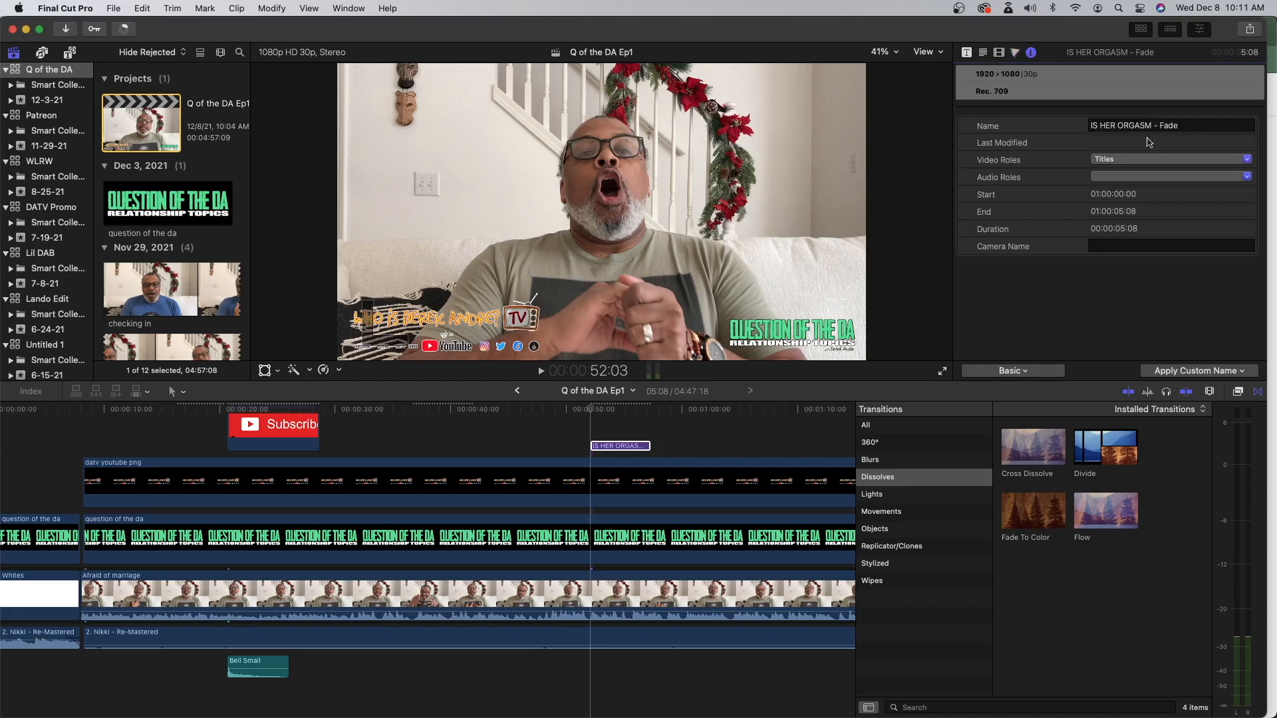
- Replace the title's text with "ARE YOU AFRAID" on the first line and "OF MARRIAGE?" on the second
left_click(984, 53)
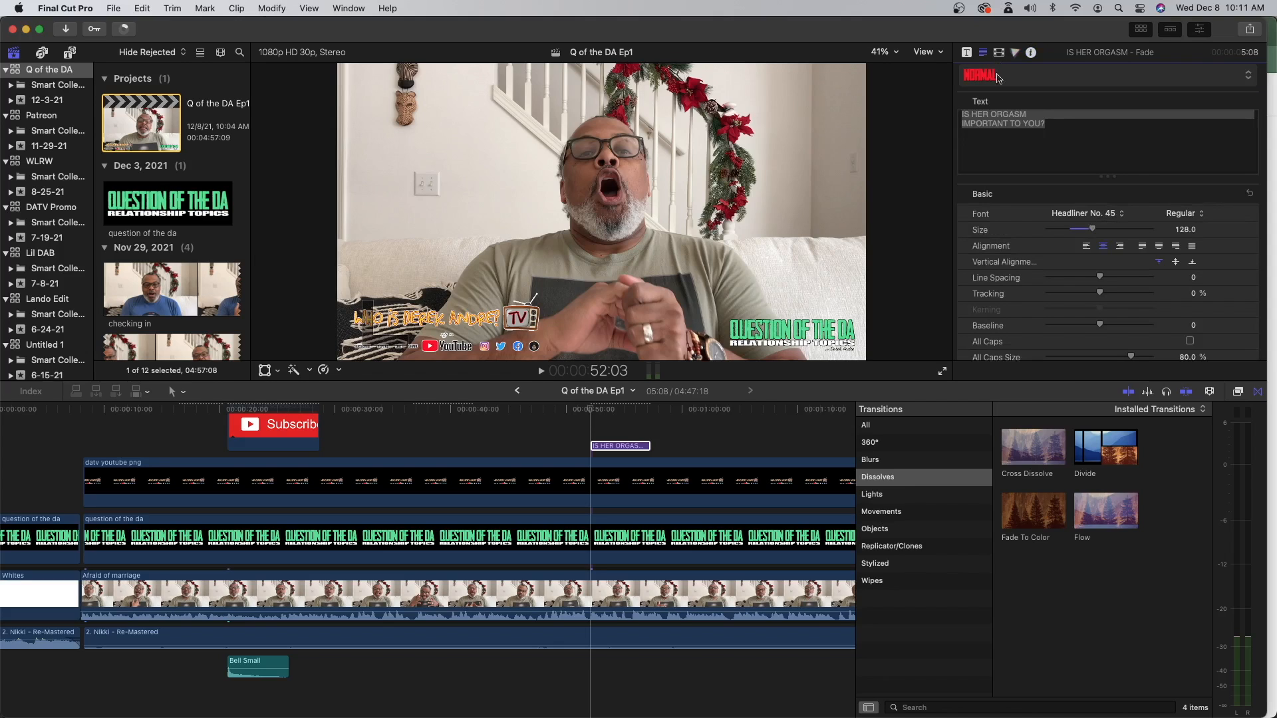
left_click(1052, 125)
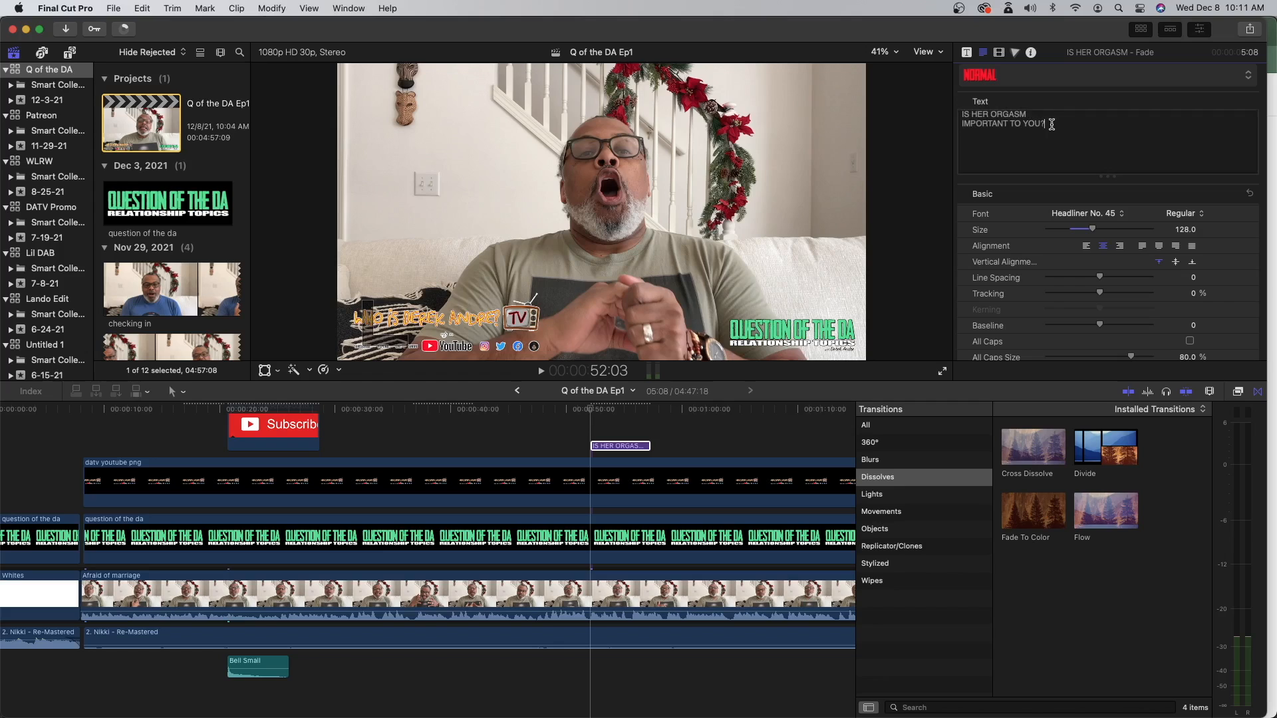
left_click_drag(1042, 122, 947, 113)
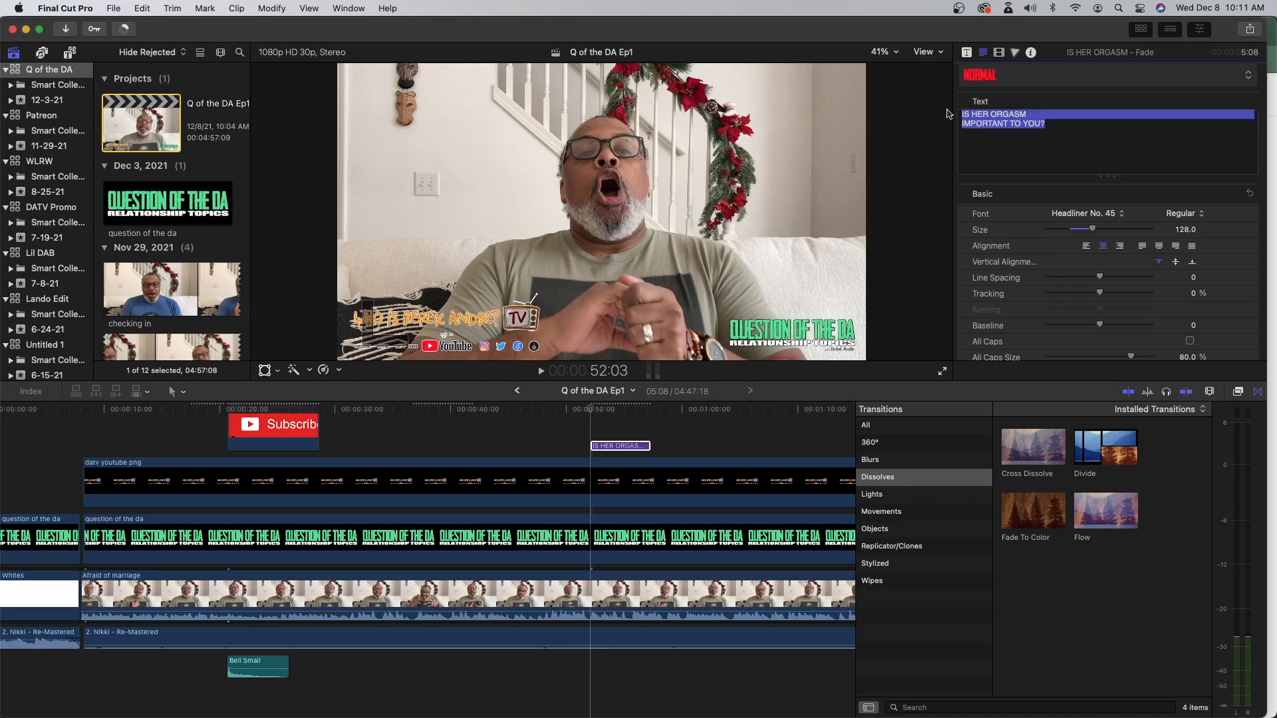
type("ARE")
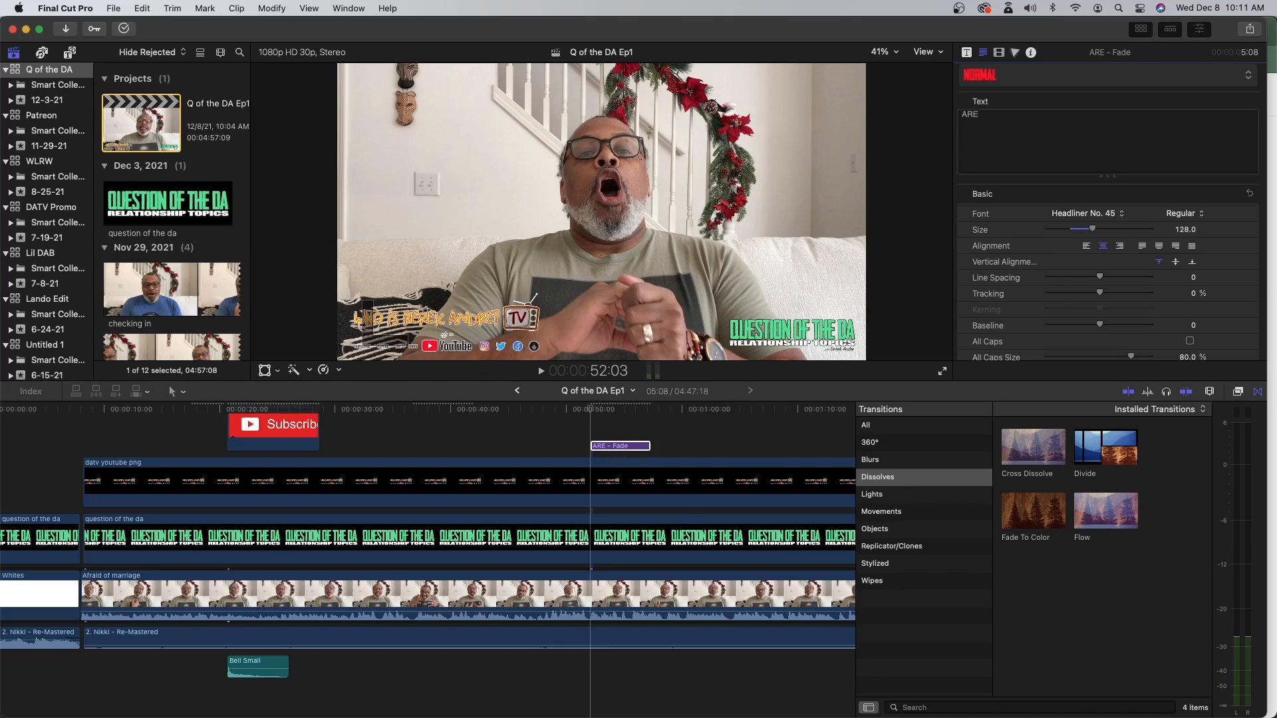
type(" YOU")
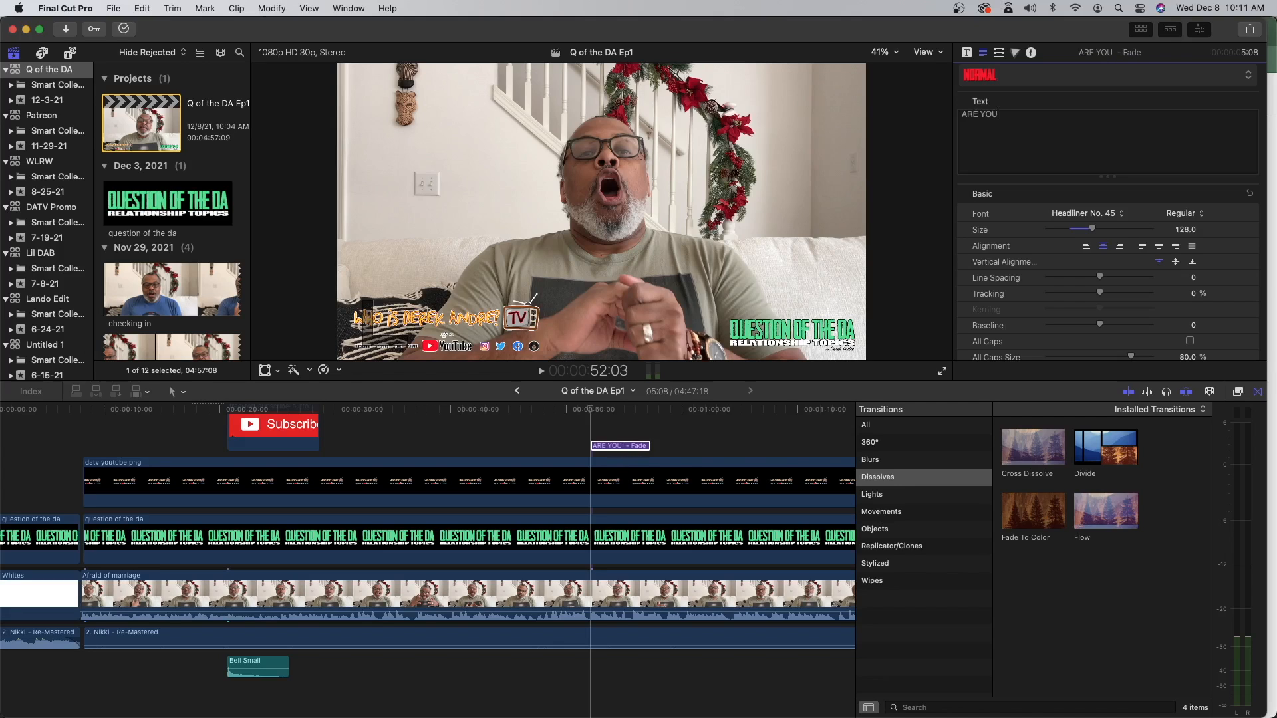
type(" AFRAID")
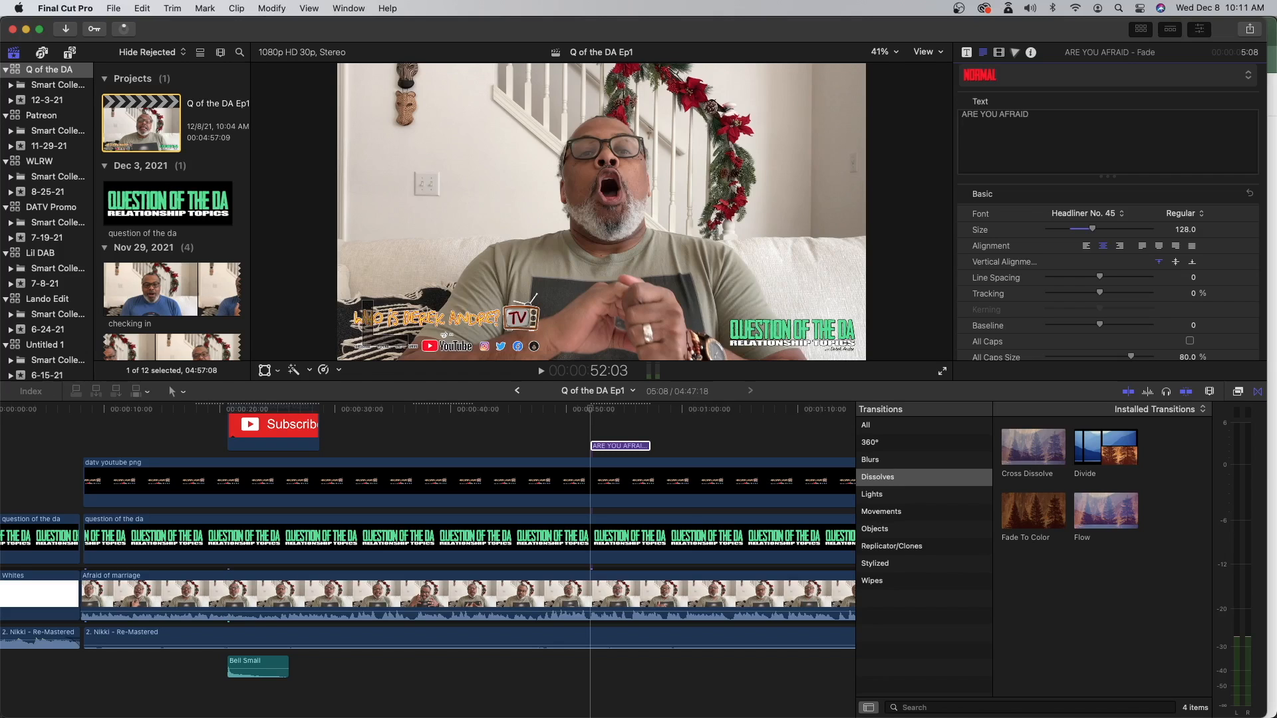
key("Return")
type("OF MARRIAGE?")
left_click(602, 446)
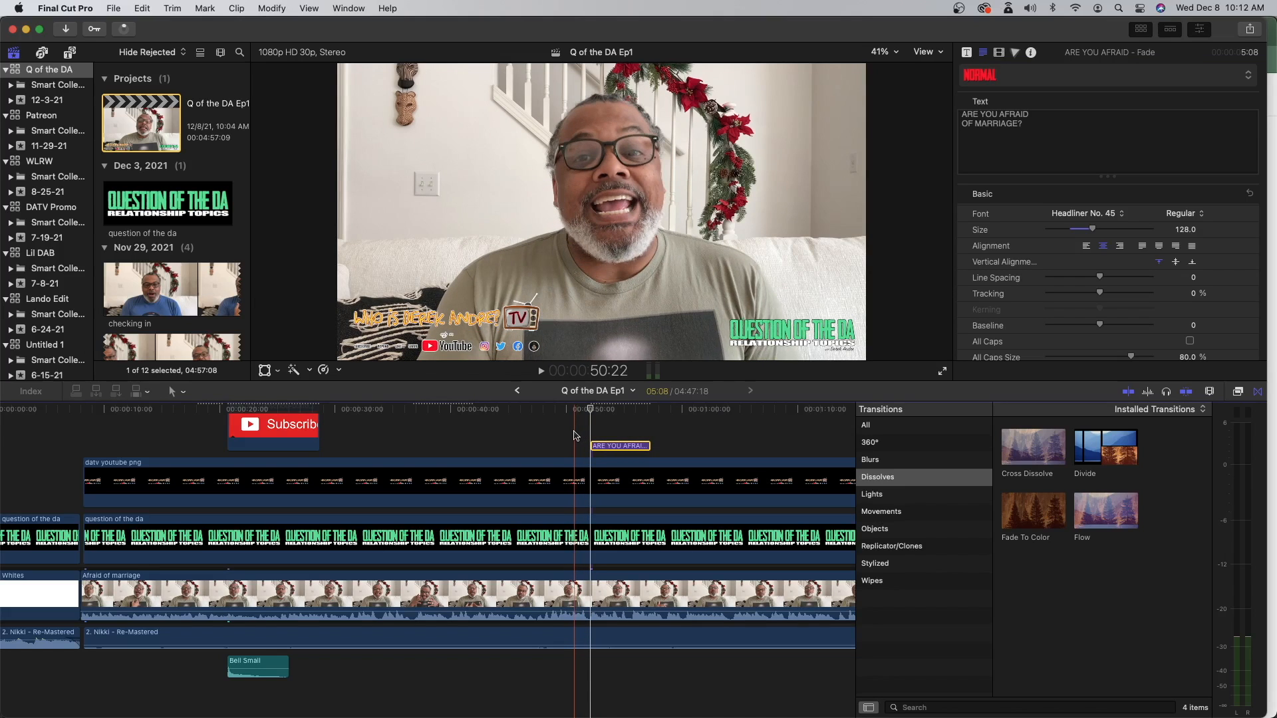
- Play back the retitled section from 50:20 until just past the title's end
left_click(575, 436)
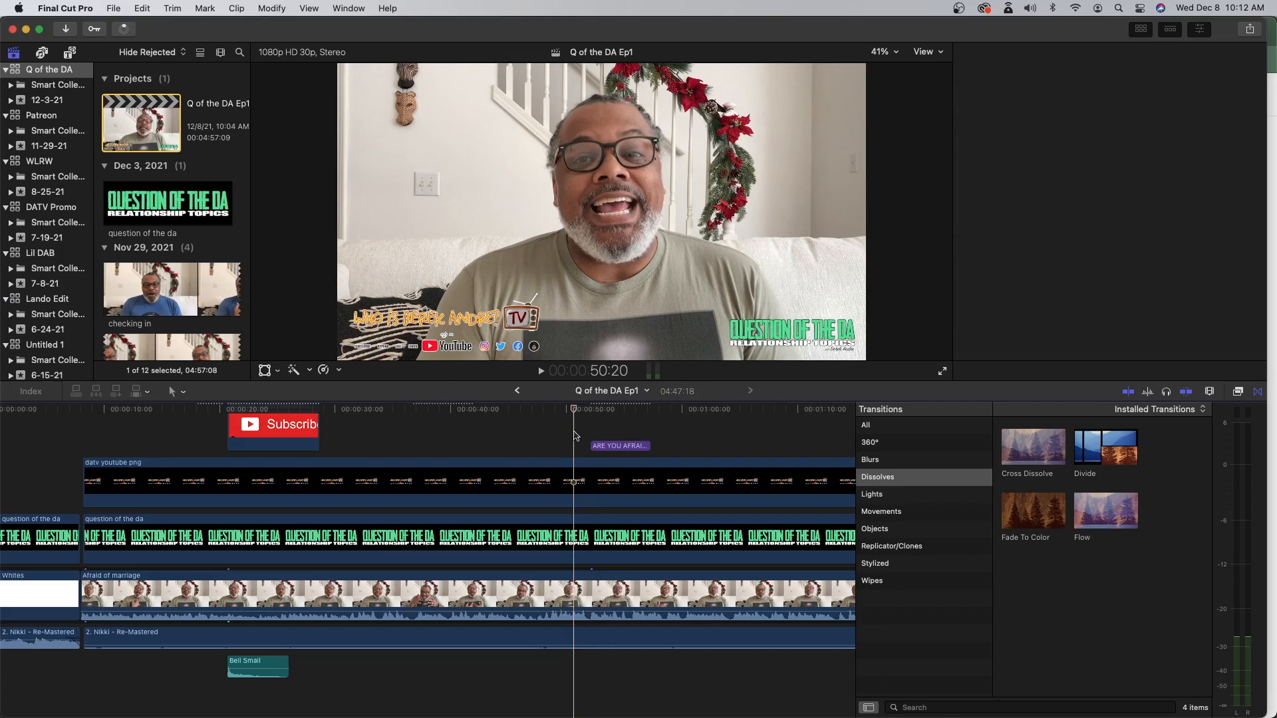
key("space")
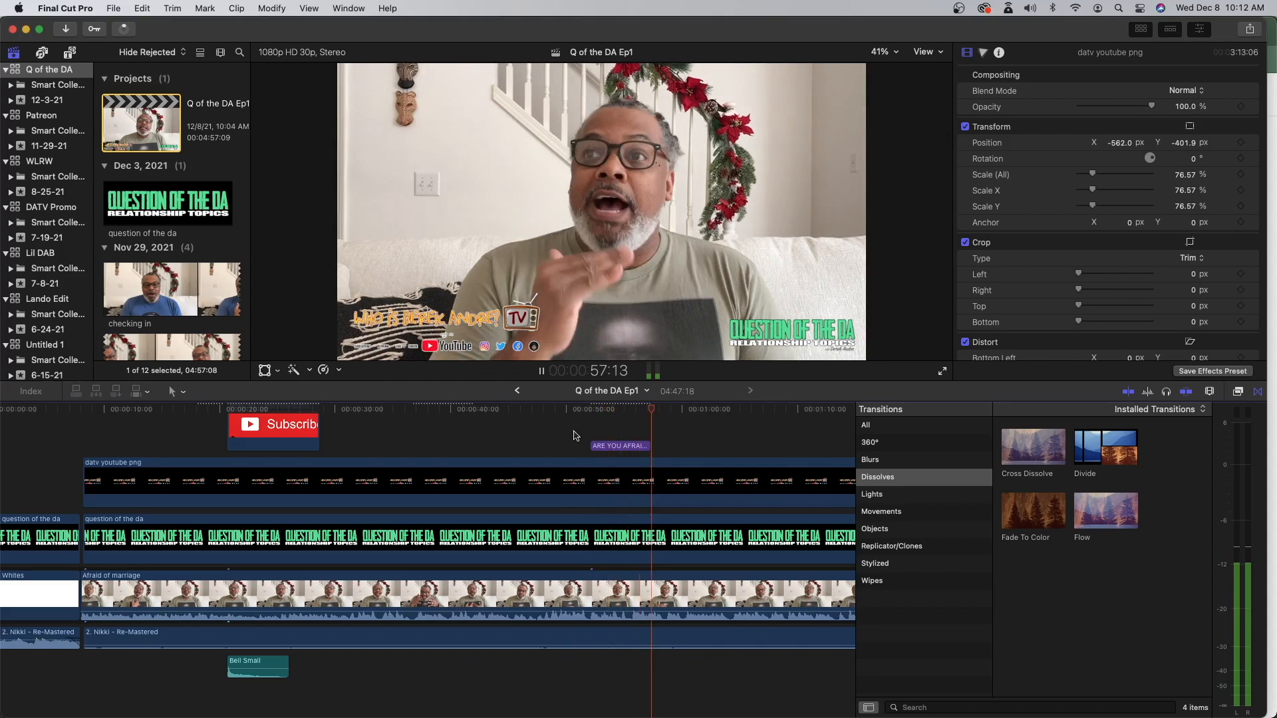
key("space")
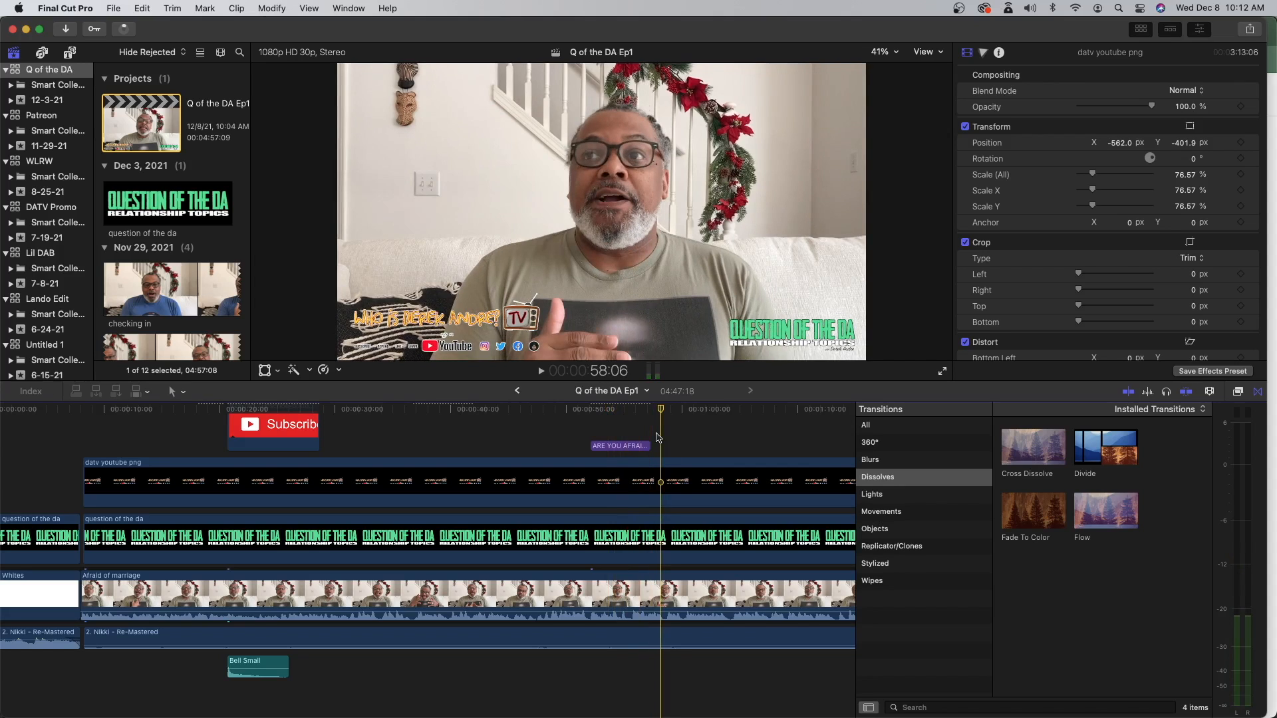
- Extend the end of the long question of the da overlay to 4:29:00, near the end of the Afraid of marriage clip
key("super+minus")
key("super+minus")
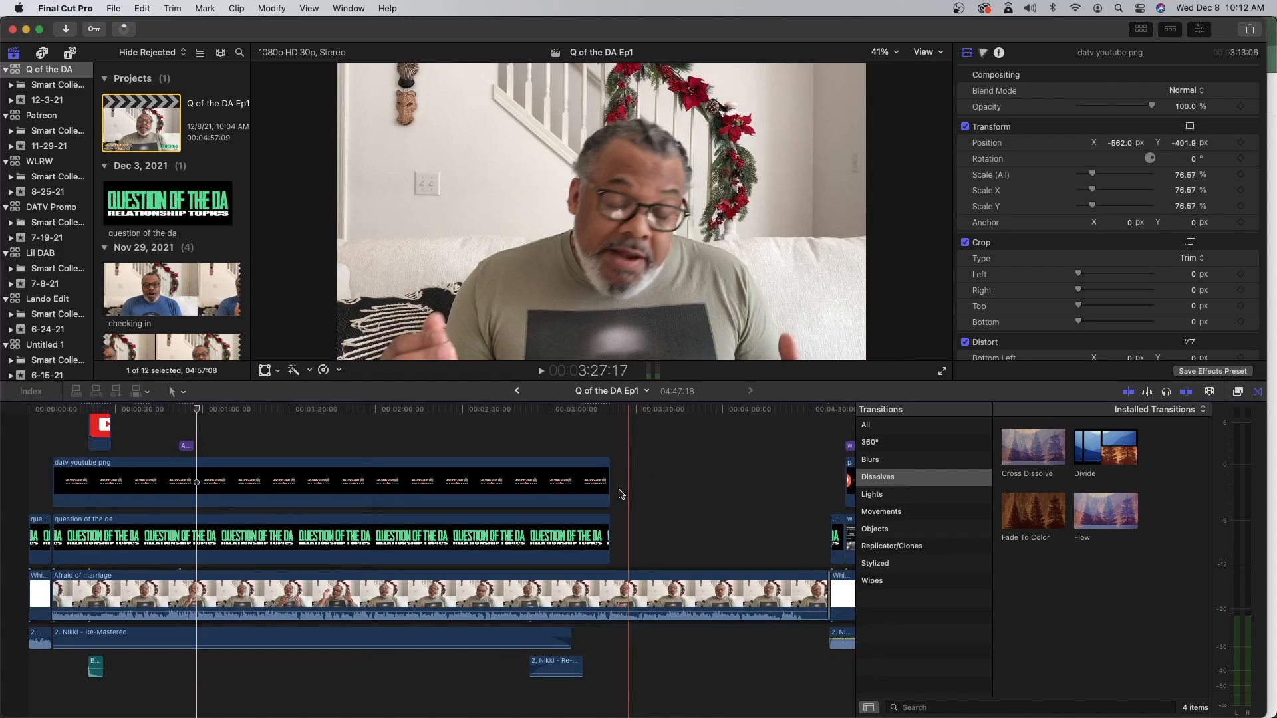
scroll(618, 494, "right", 5)
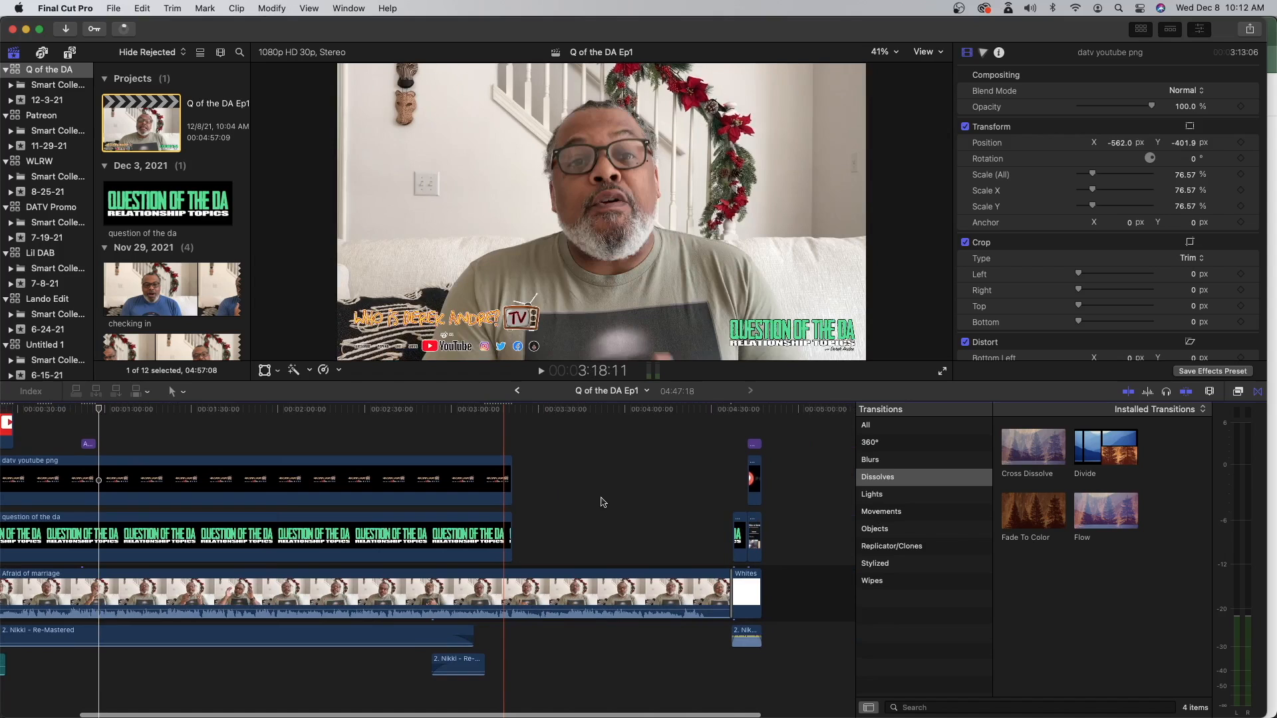
left_click(508, 536)
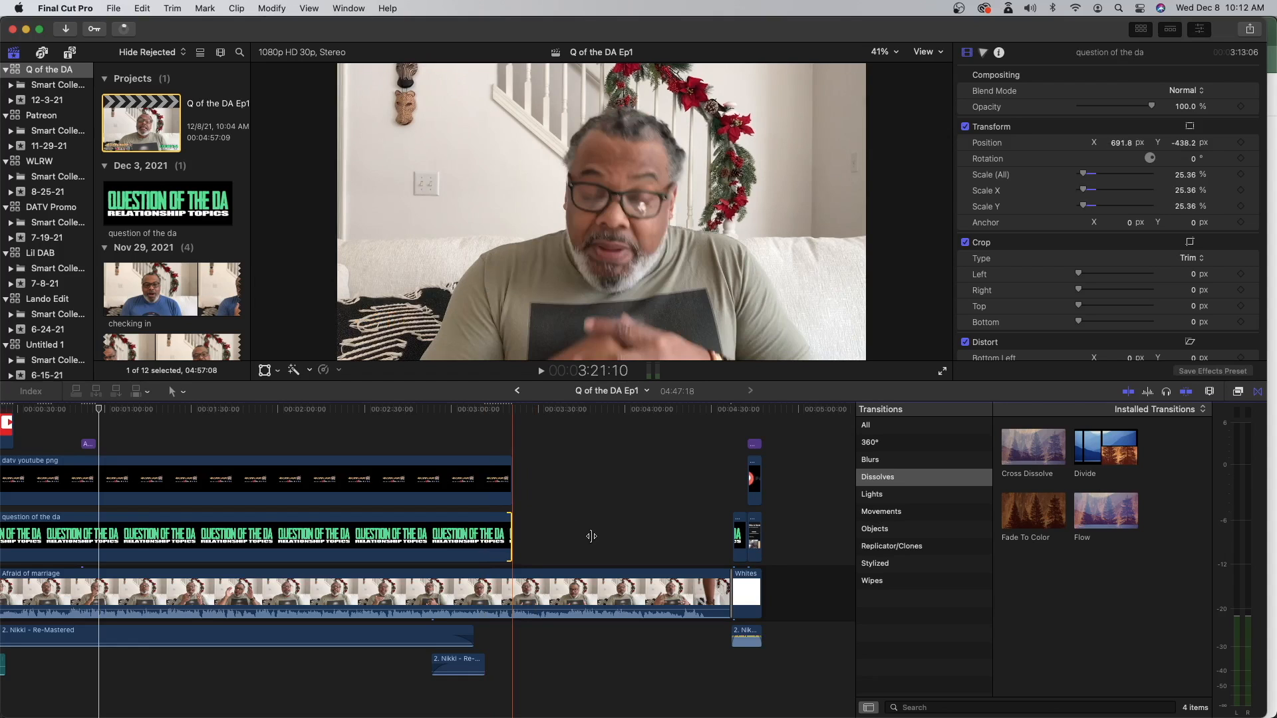
left_click_drag(511, 536, 697, 536)
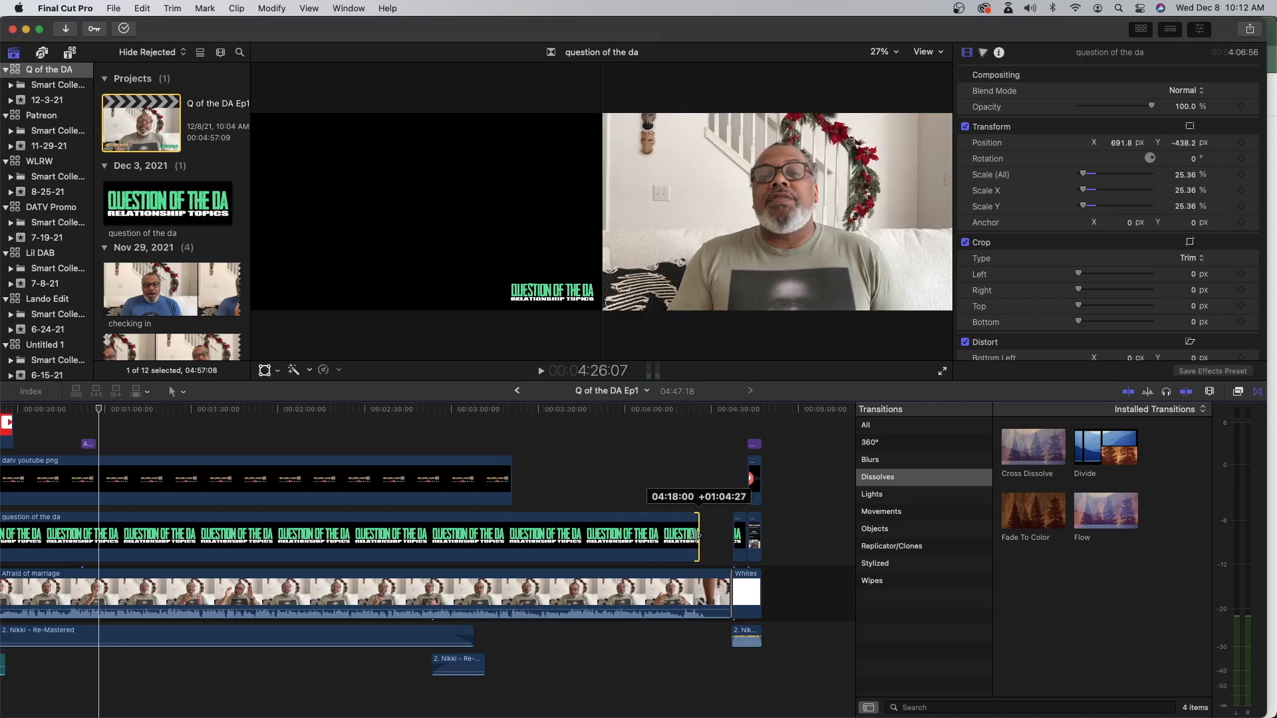
left_click_drag(697, 536, 704, 534)
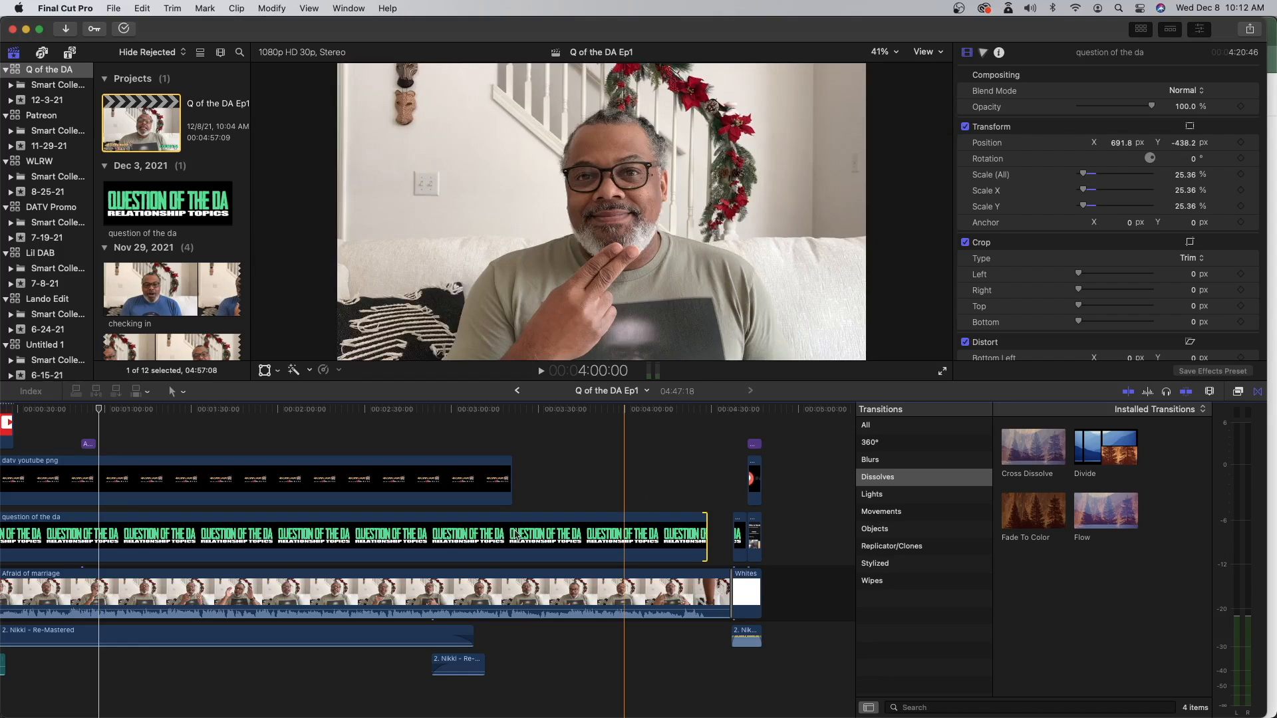
- Extend the end of the datv youtube png overlay to 4:29:00, aligned with the question of the da overlay
scroll(515, 534, "down", 1)
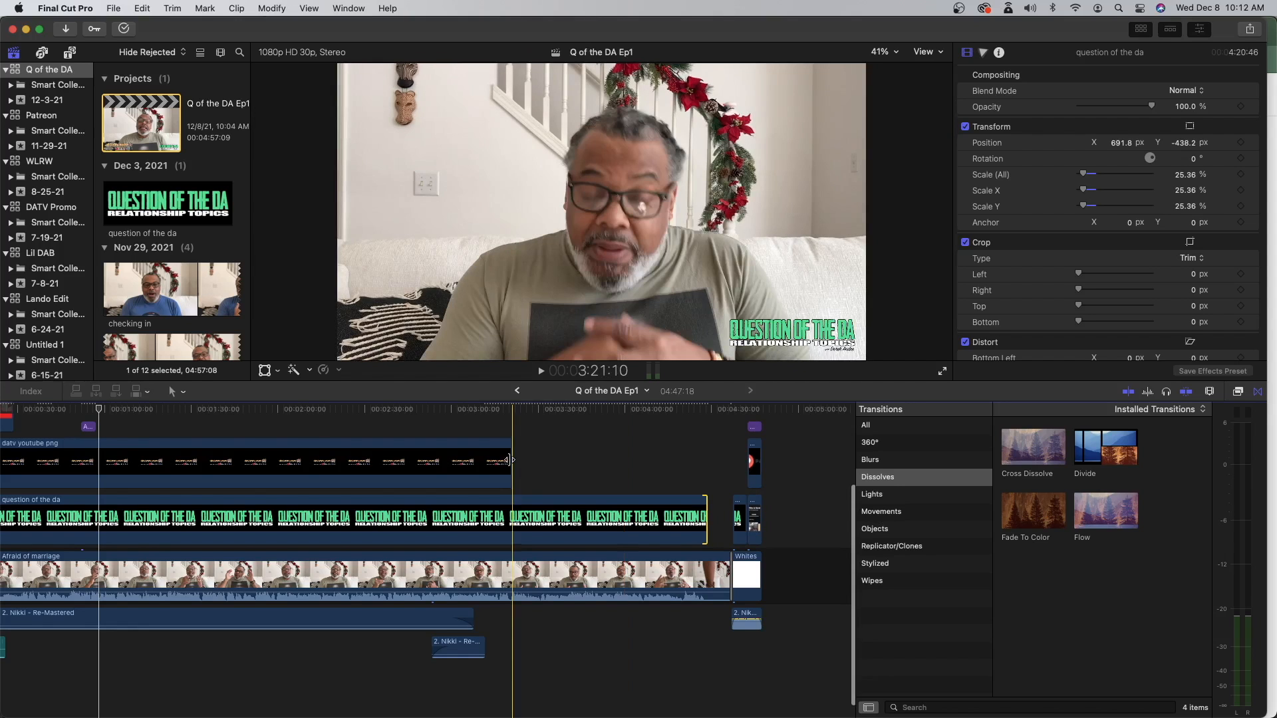
left_click_drag(509, 461, 524, 460)
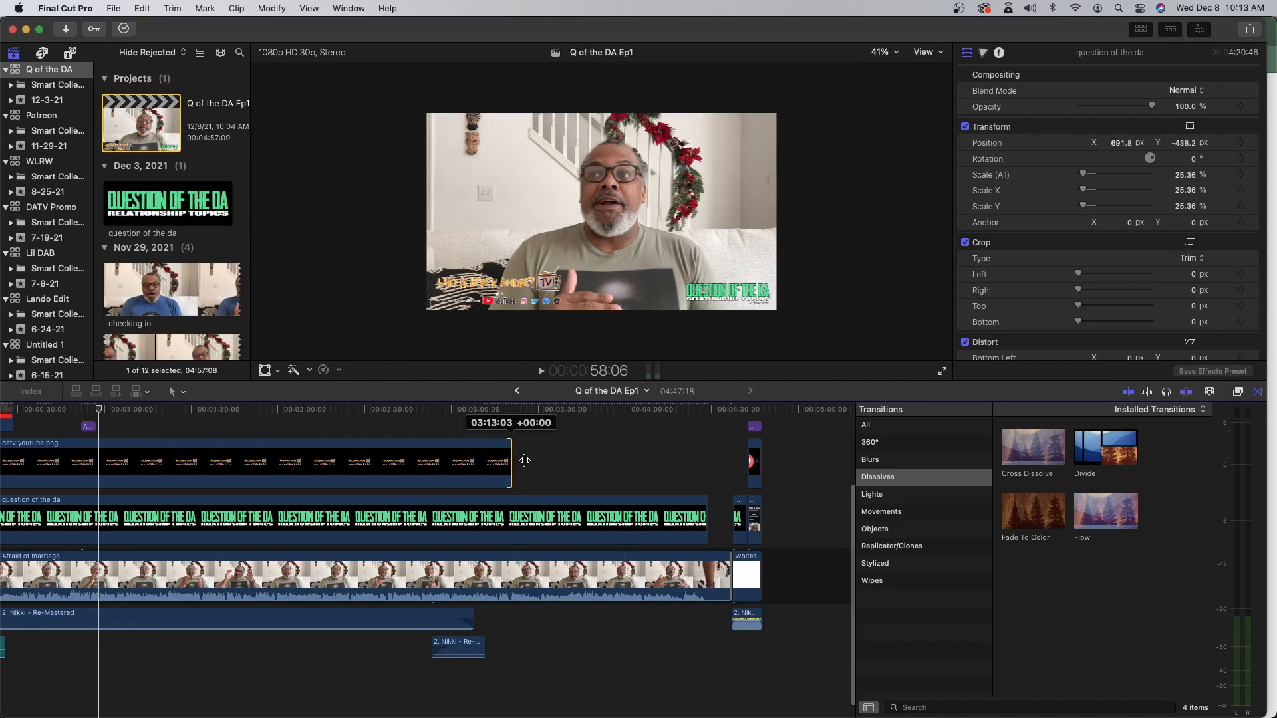
left_click_drag(525, 460, 706, 465)
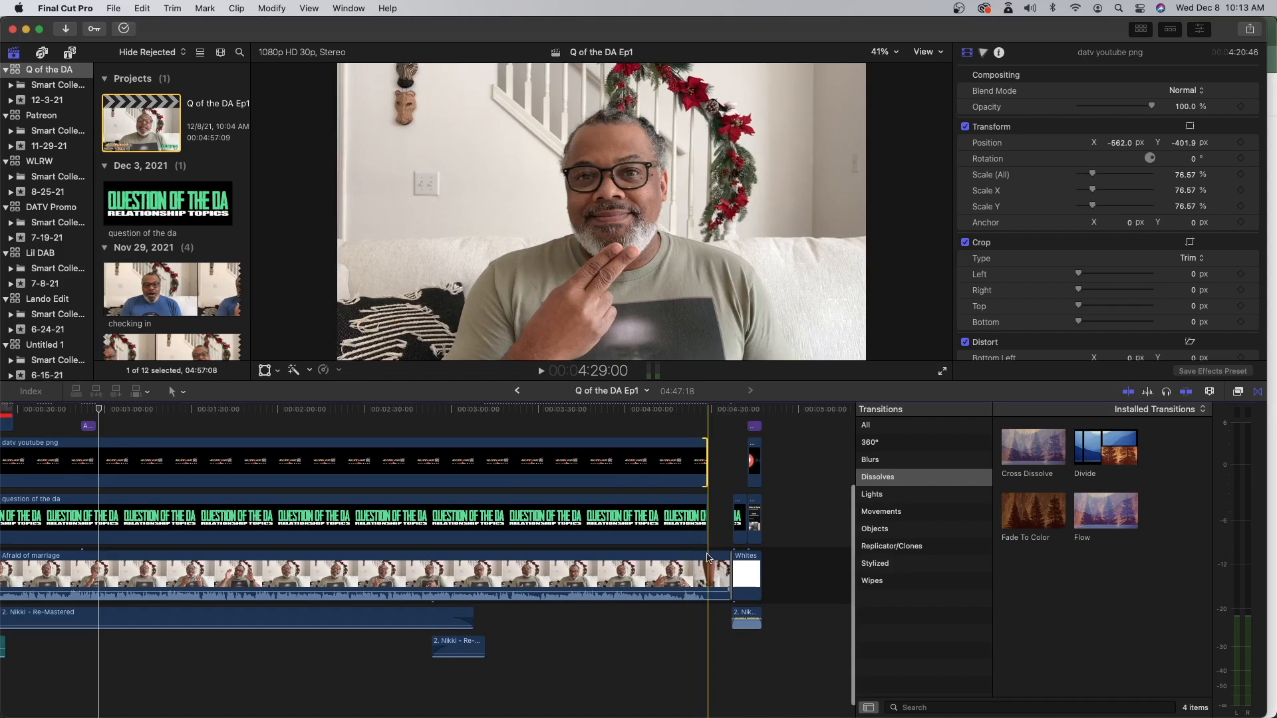
- Split the Afraid of marriage clip at 4:29:00, where the overlays end, and delete the leftover piece before the Whites outro
left_click(707, 557)
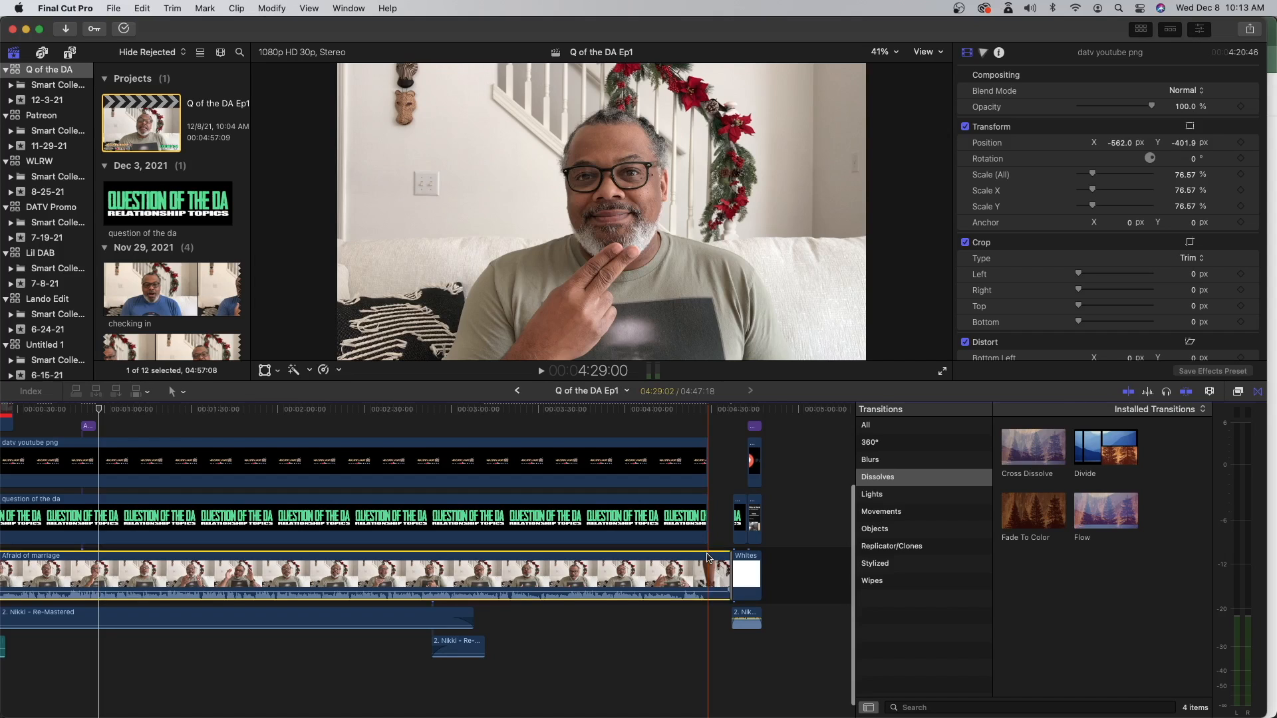
key("super+b")
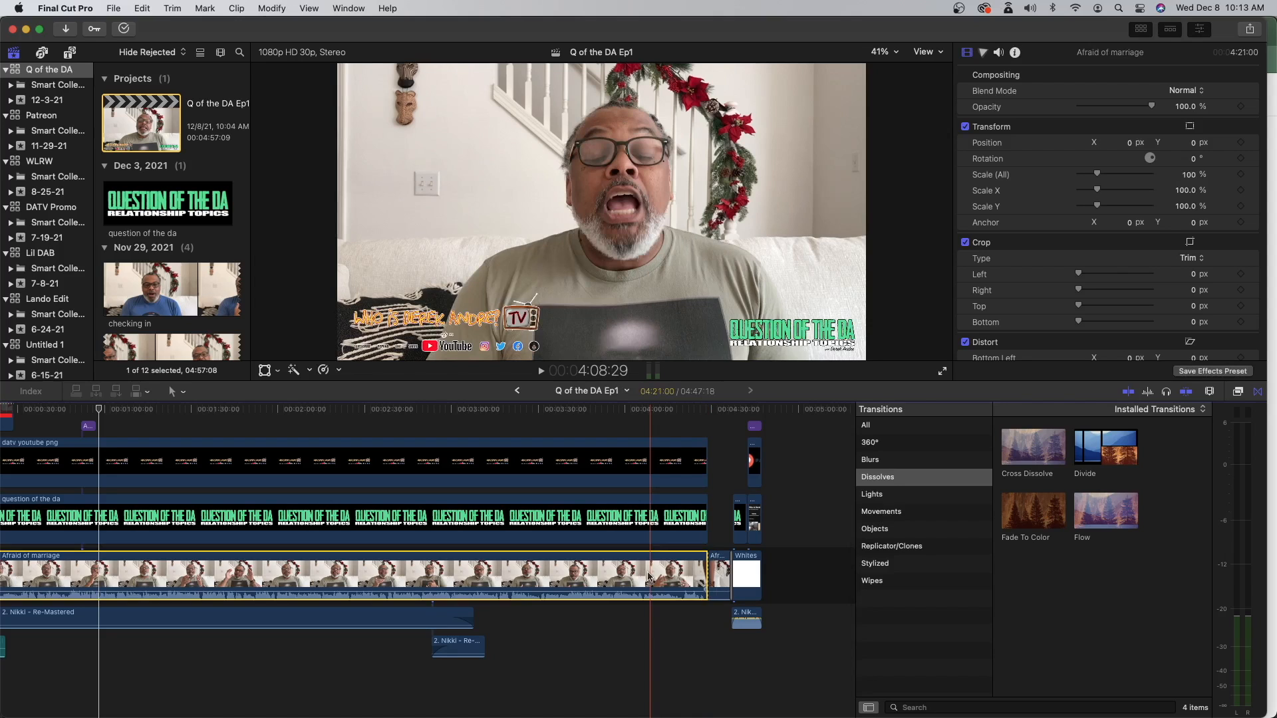
left_click(719, 572)
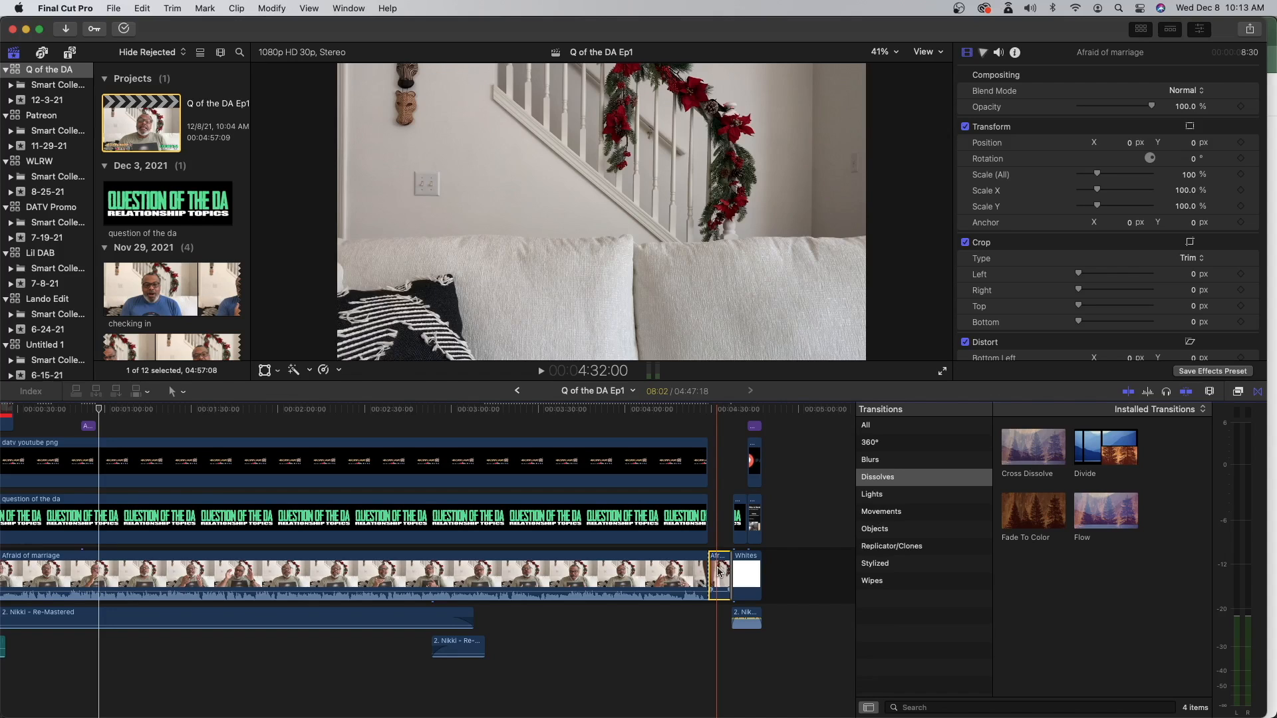
key("Delete")
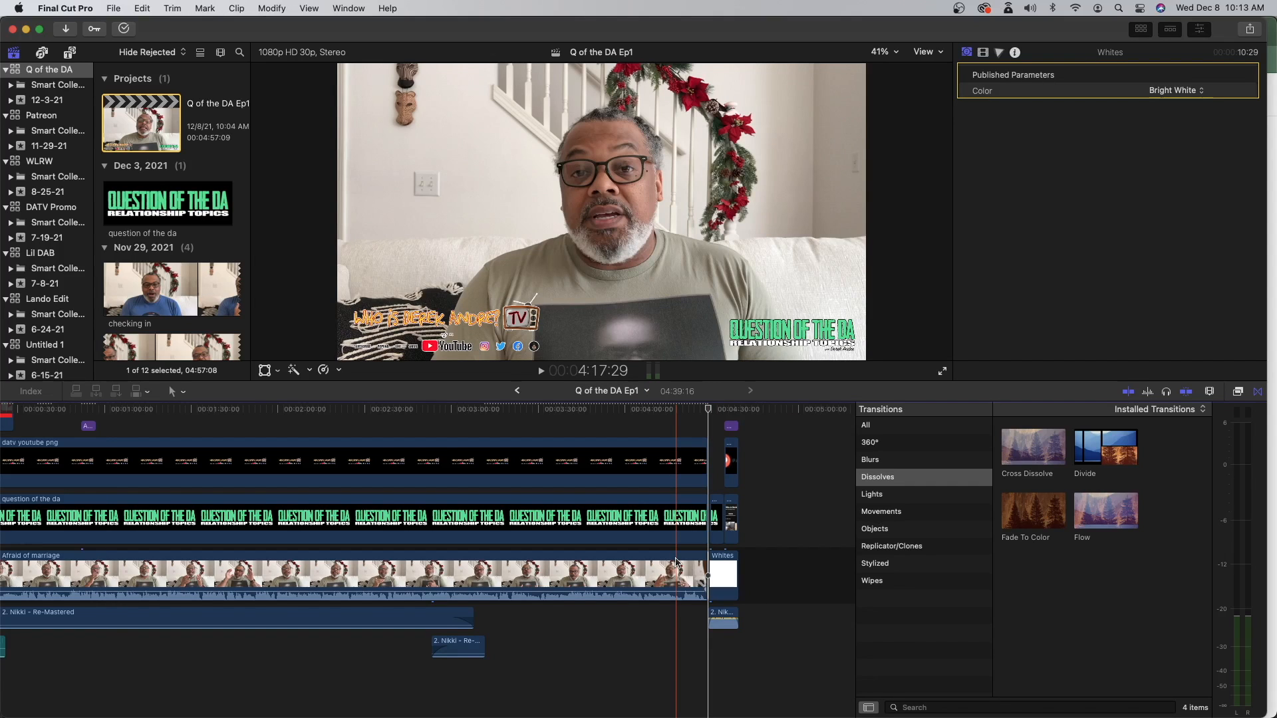
key("super+equal")
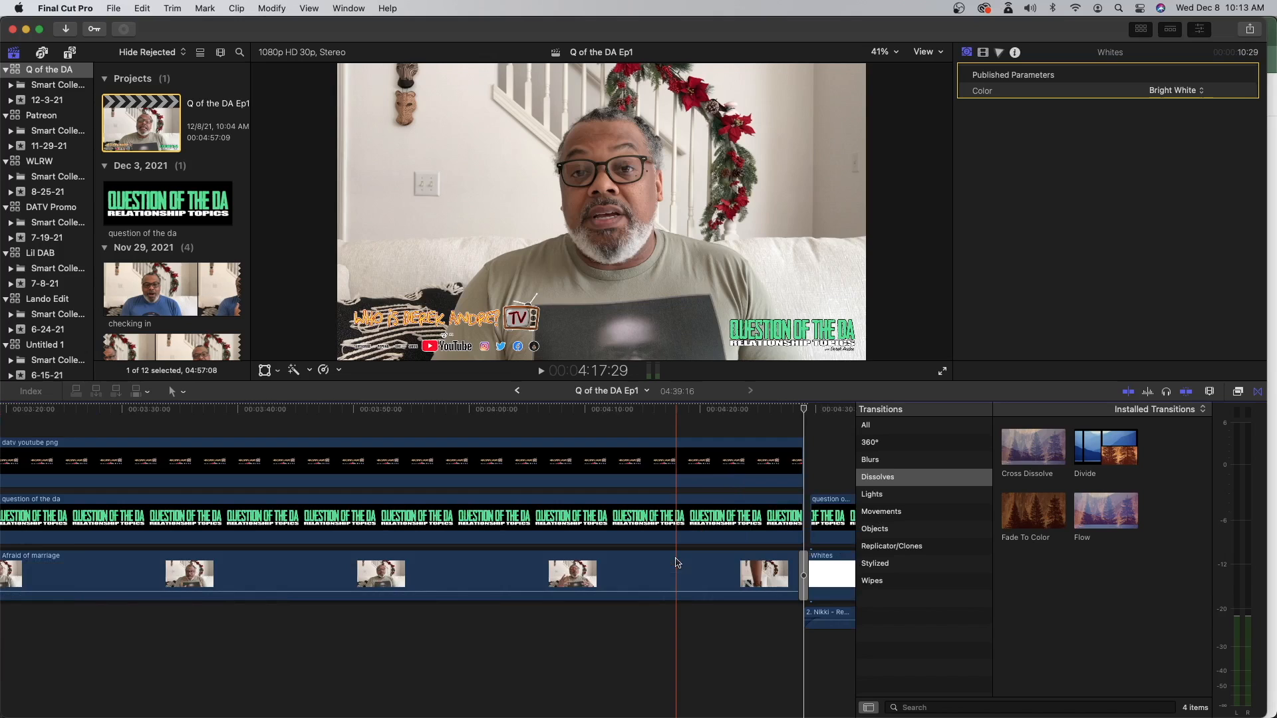
- Trim the ends of the long question of the da and datv youtube png overlays back to where the transition into Whites begins
left_click_drag(802, 532, 796, 532)
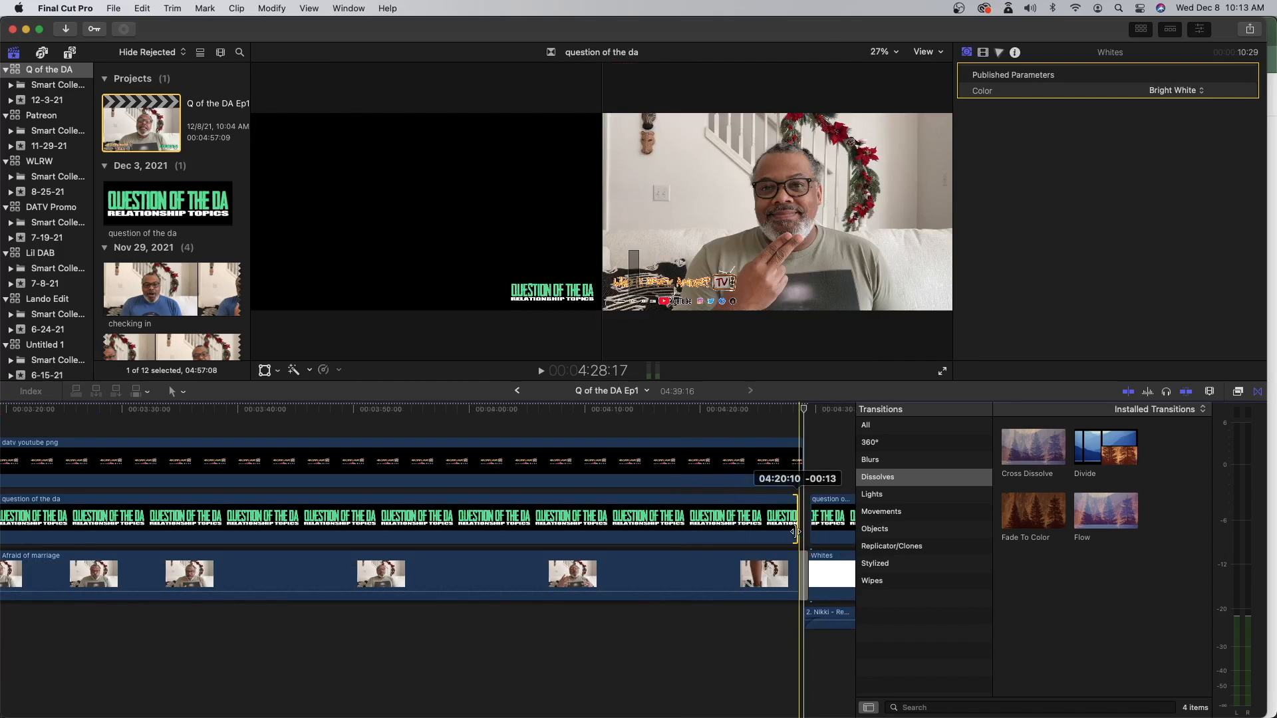
left_click_drag(796, 532, 796, 532)
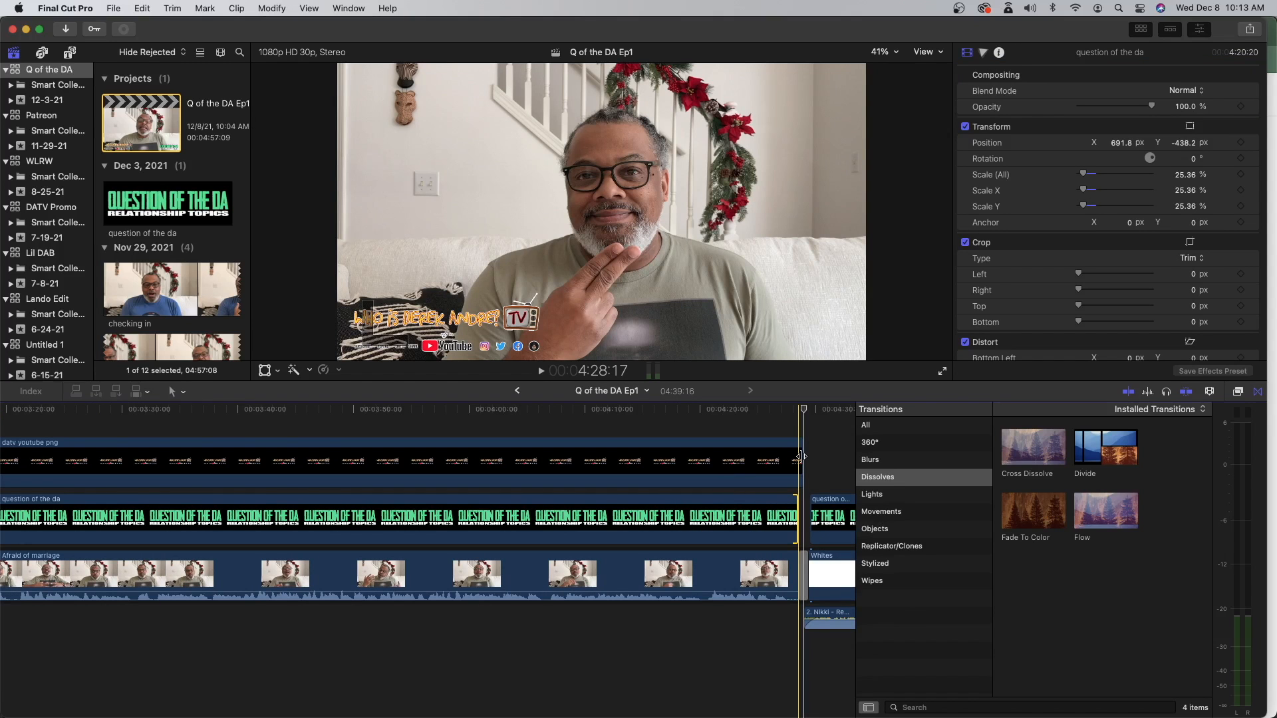
left_click_drag(801, 457, 795, 457)
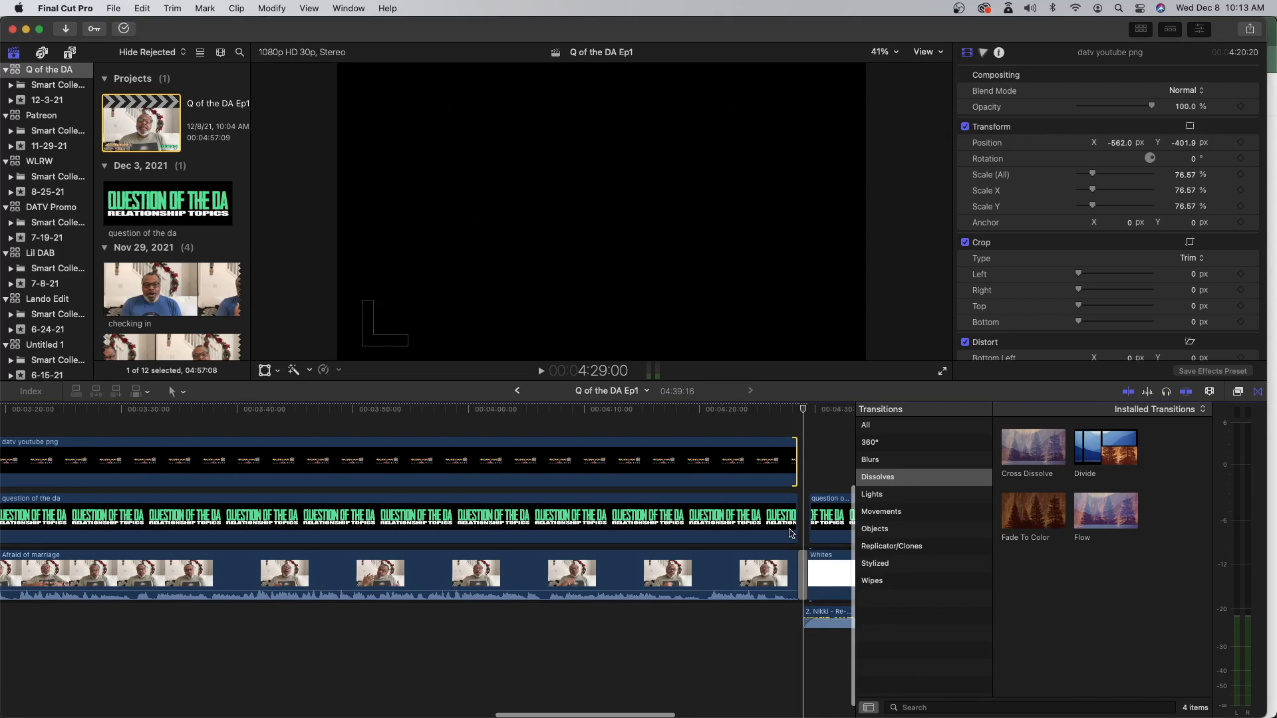
- Play back the trimmed ending from about 4:26:15 into the Whites outro
left_click(776, 425)
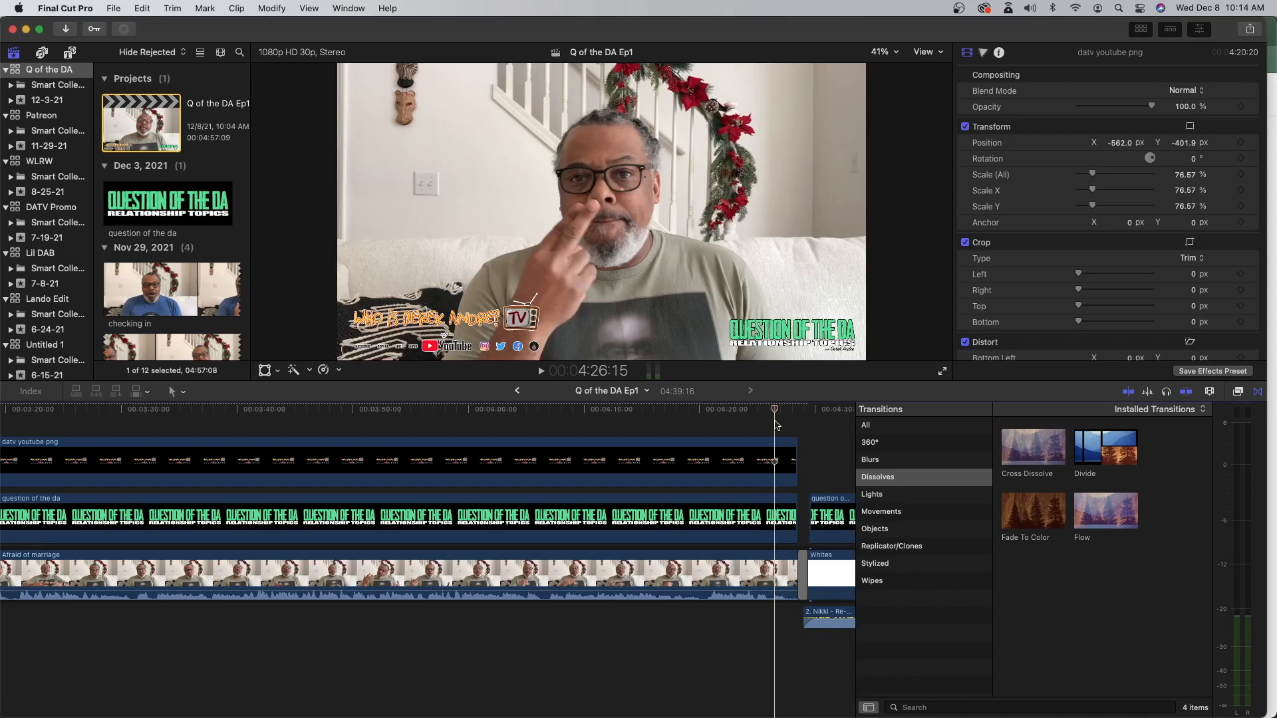
key("space")
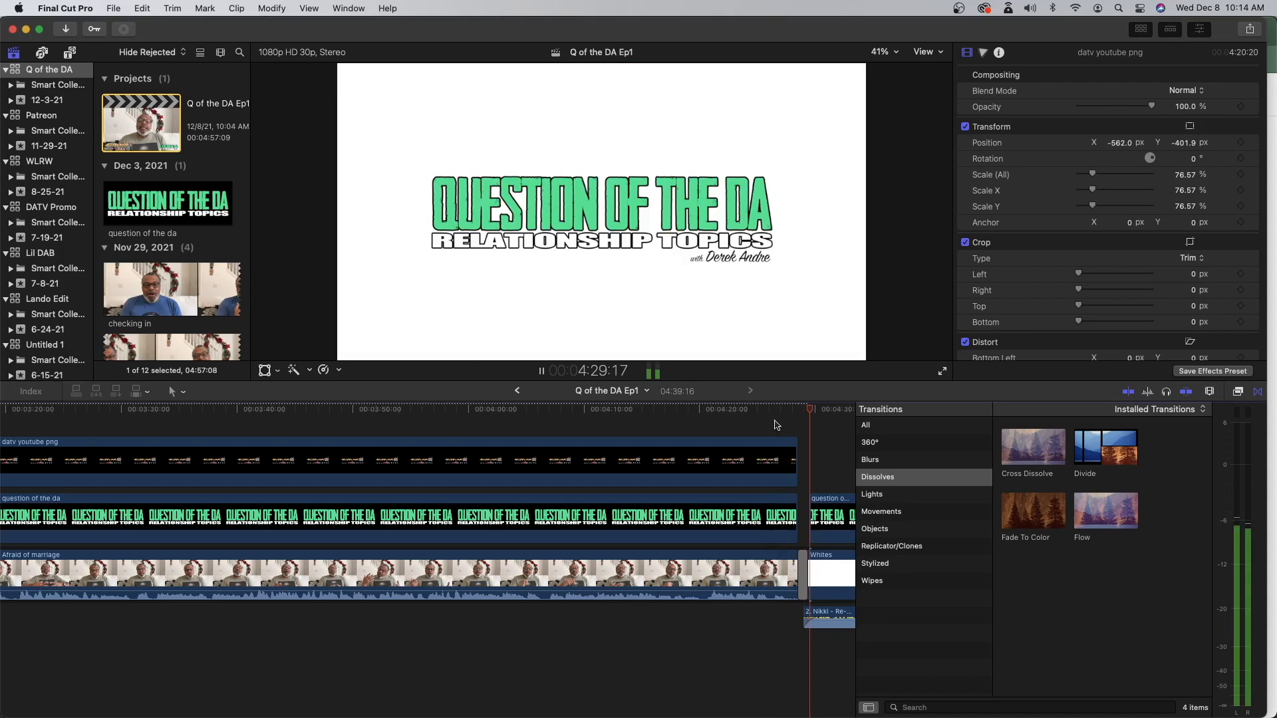
key("space")
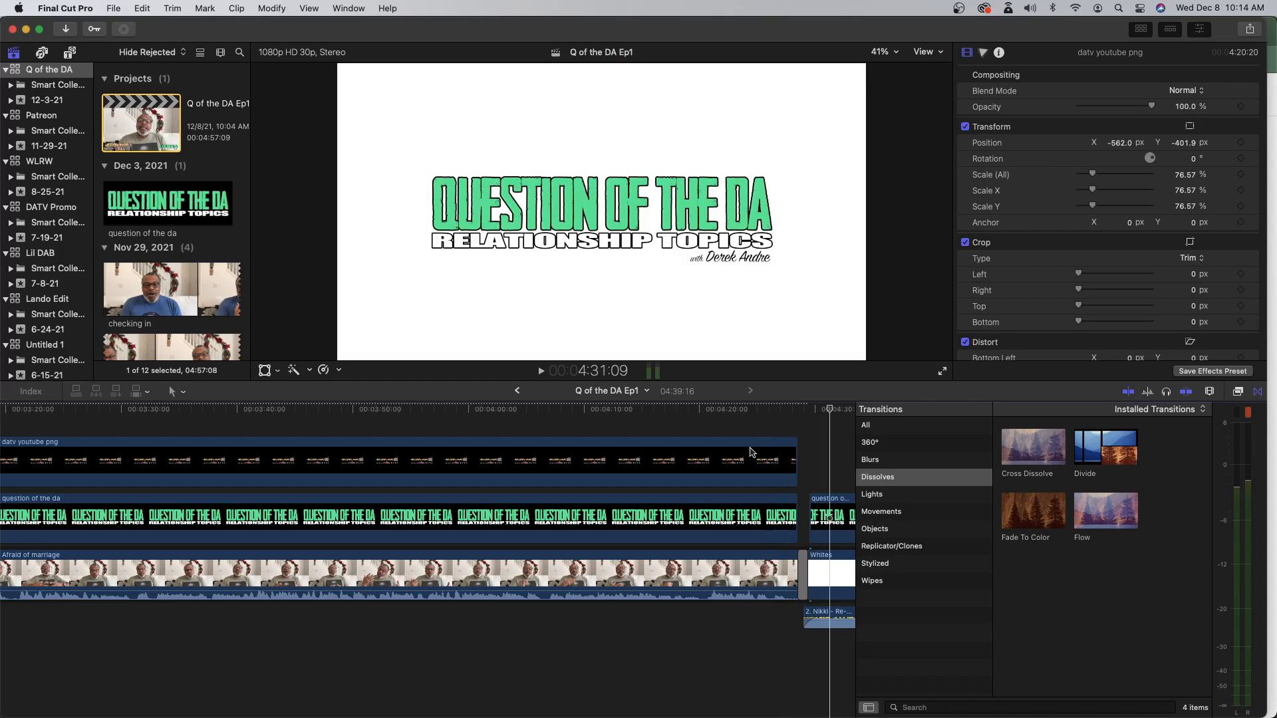
- Extend the end of the long 2. Nikki - Re-Mastered music clip under Afraid of marriage by about 13 seconds
left_click(697, 516)
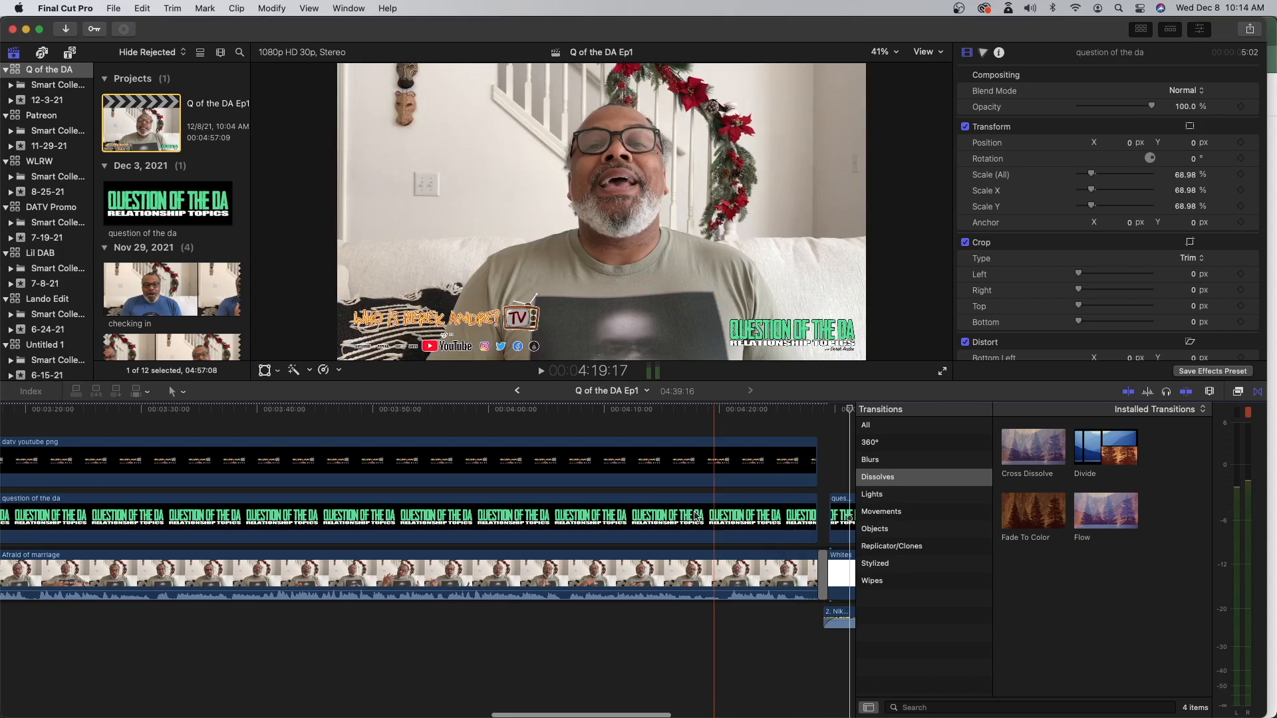
key("super+minus")
key("super+minus")
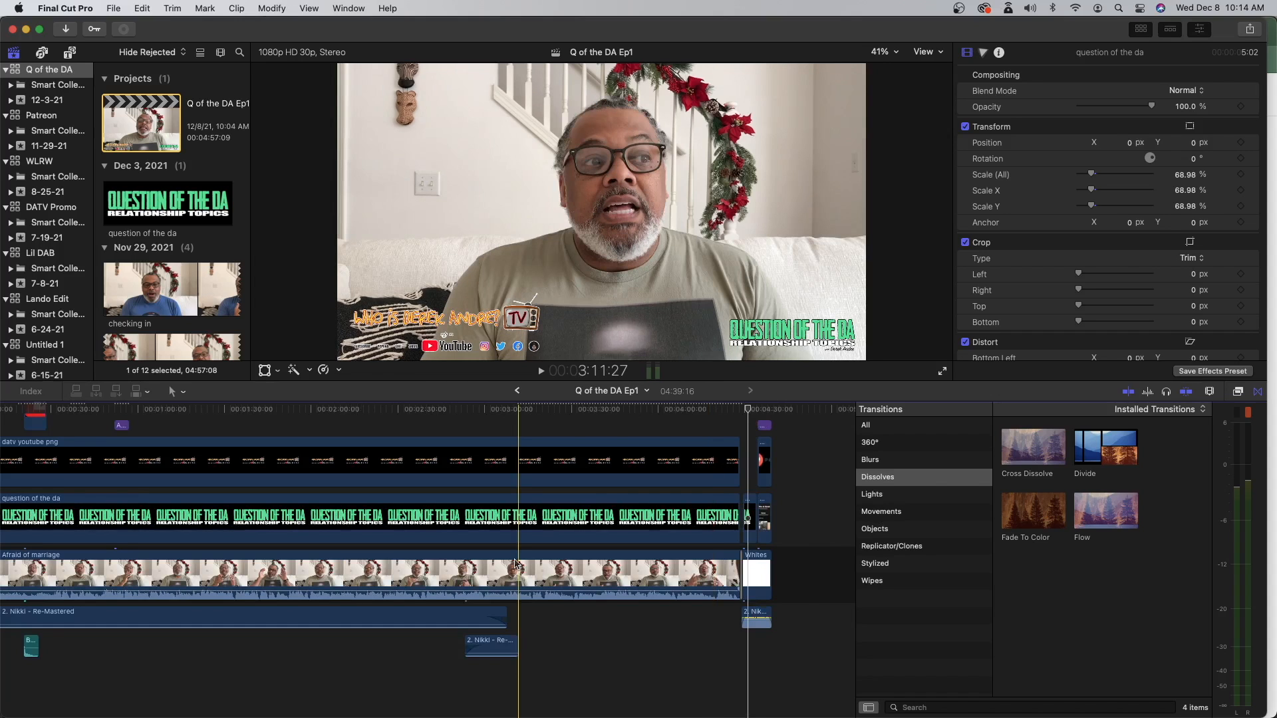
scroll(336, 617, "left", 3)
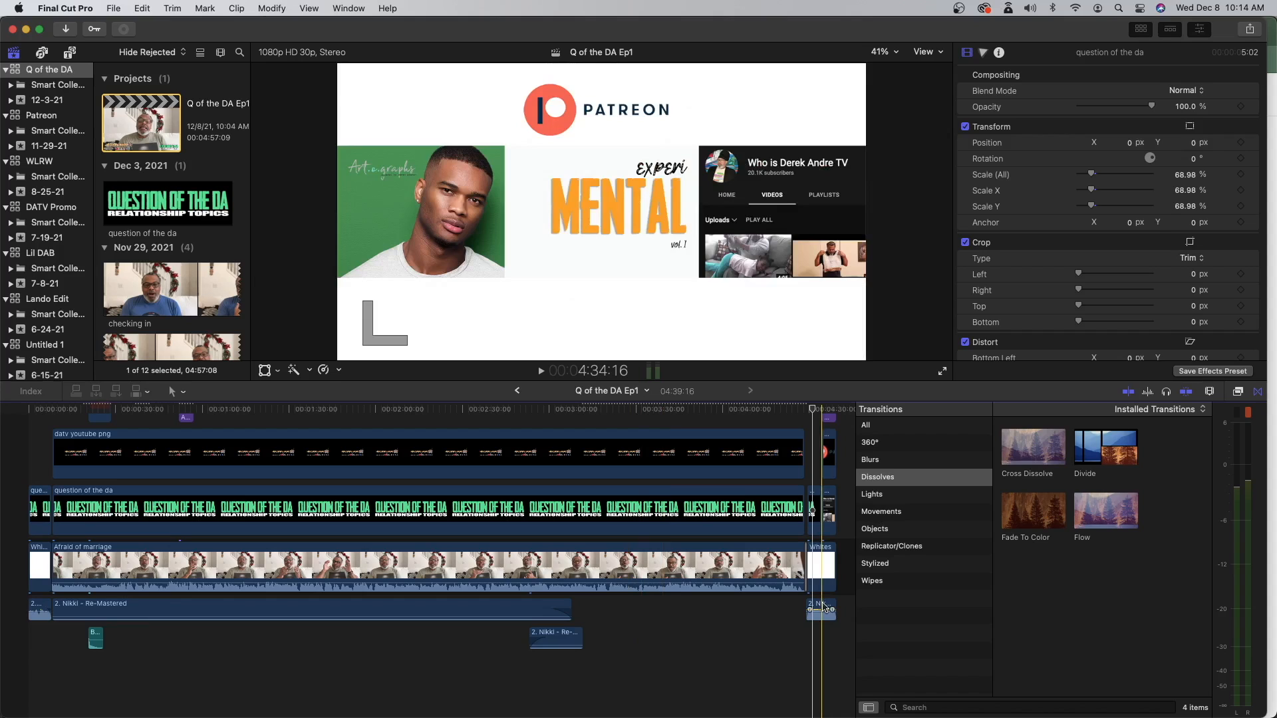
scroll(822, 605, "down", 1)
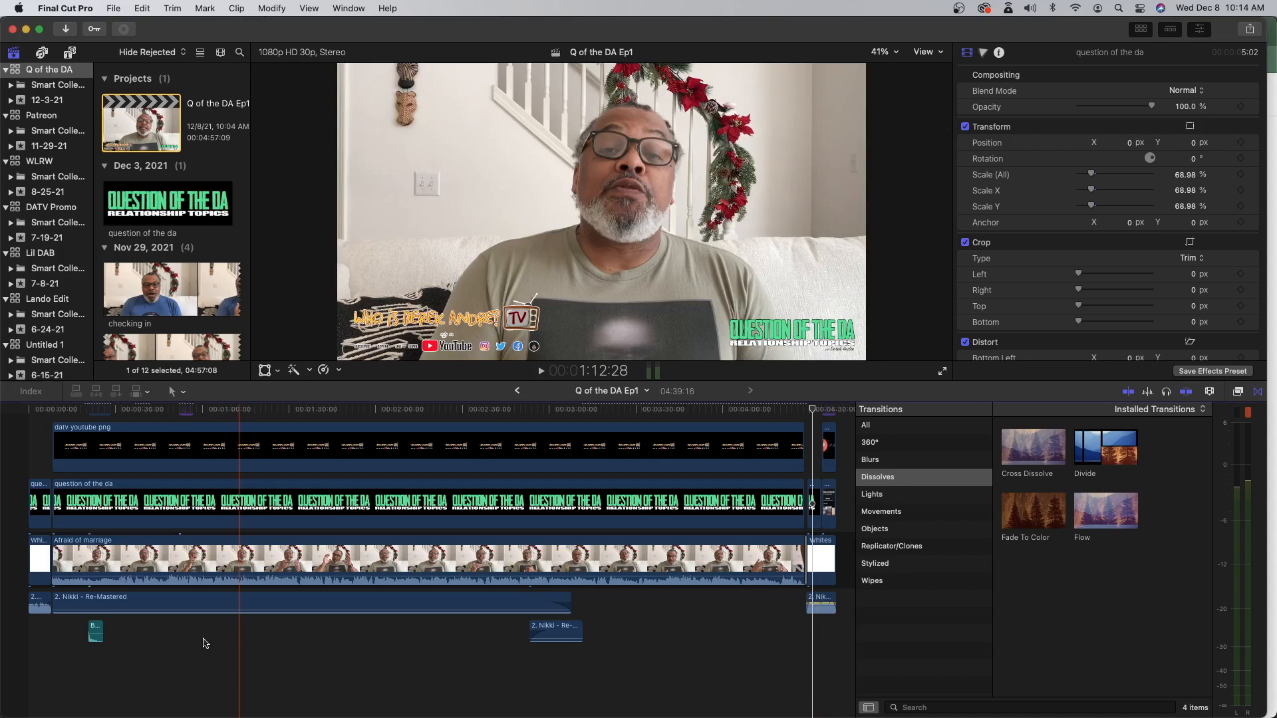
left_click_drag(66, 602, 66, 613)
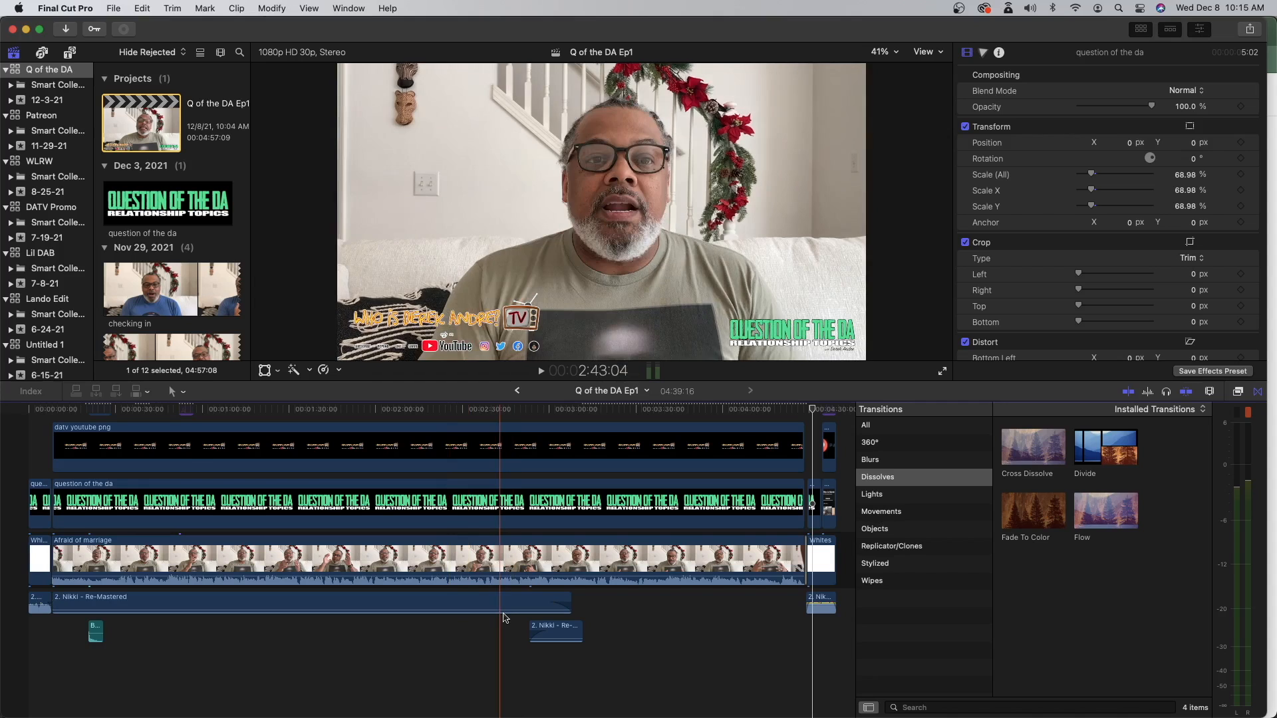
left_click(571, 601)
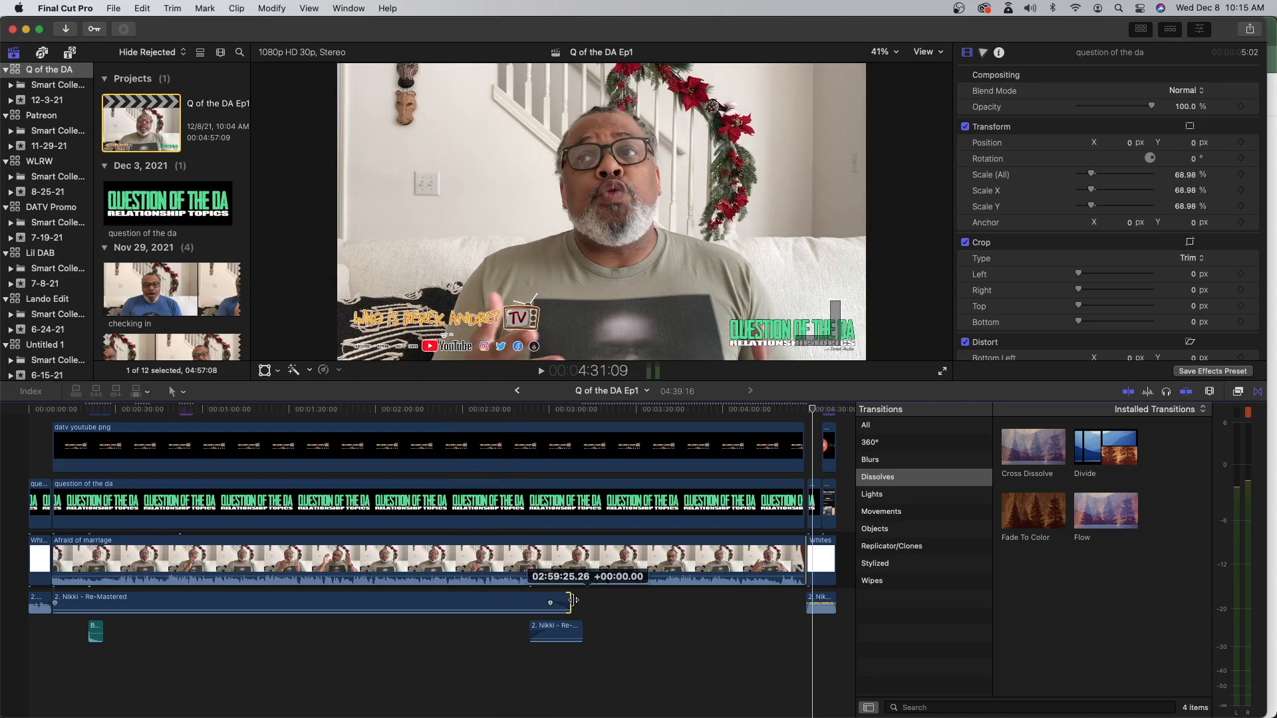
left_click_drag(572, 601, 604, 615)
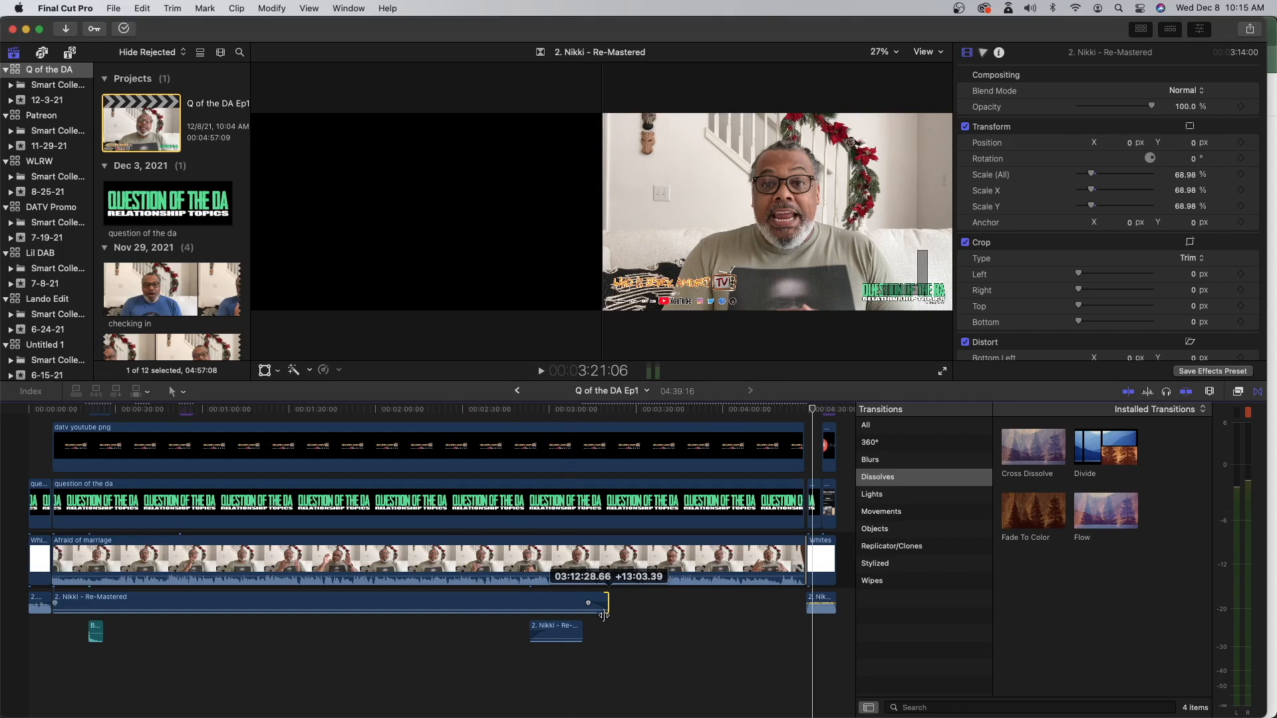
left_click_drag(604, 615, 603, 614)
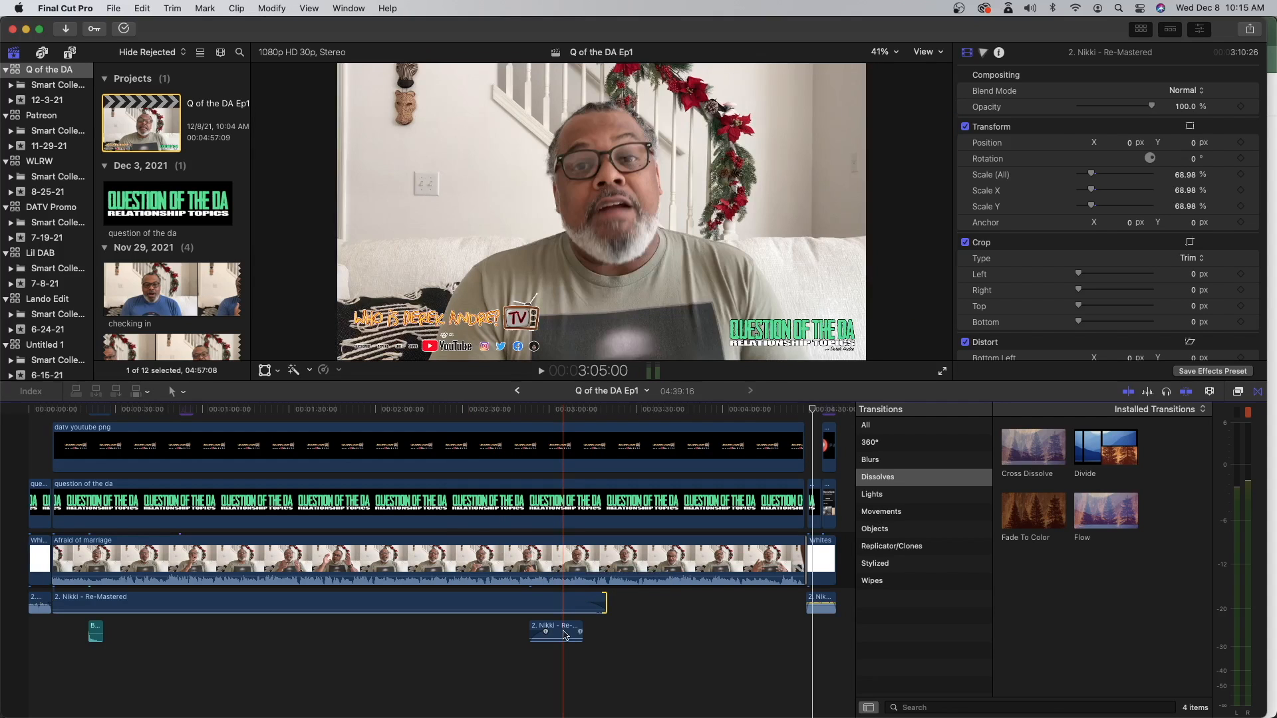
- Move the short 2. Nikki - Re-Mastered clip to overlap the extended music's end, and extend its end to 4:29:00 at the outro music
left_click(557, 630)
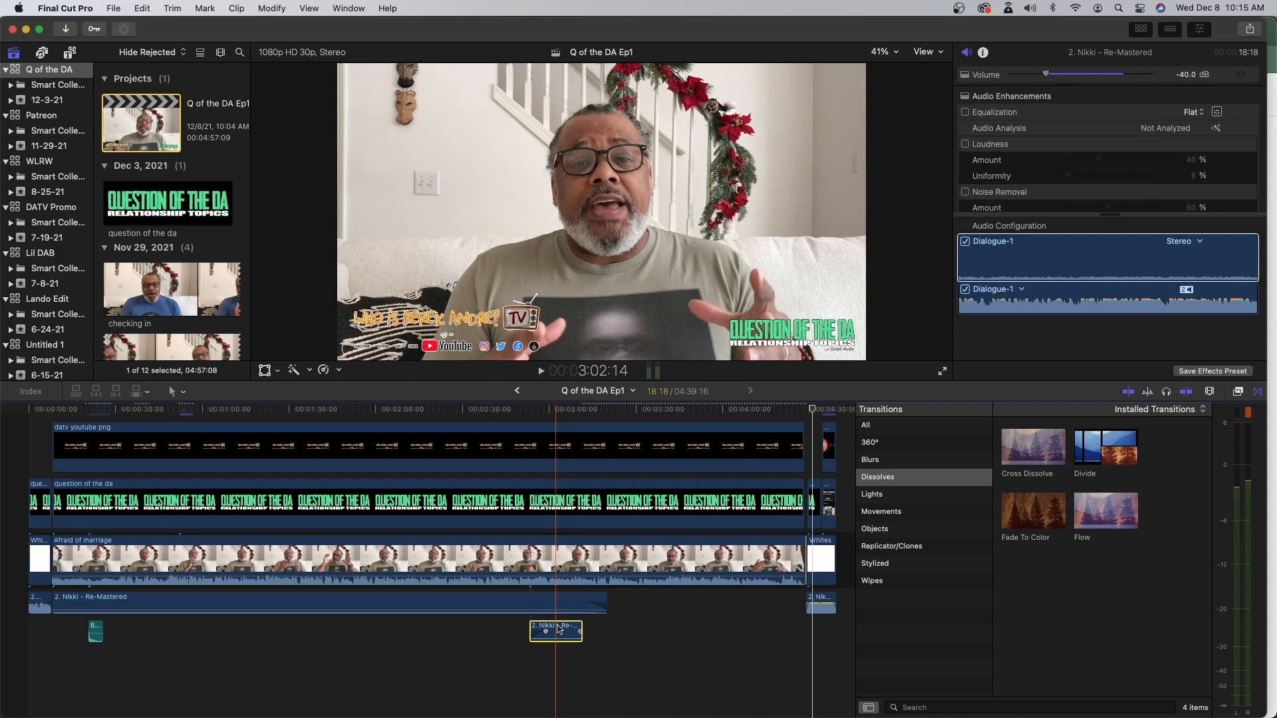
left_click_drag(558, 629, 617, 627)
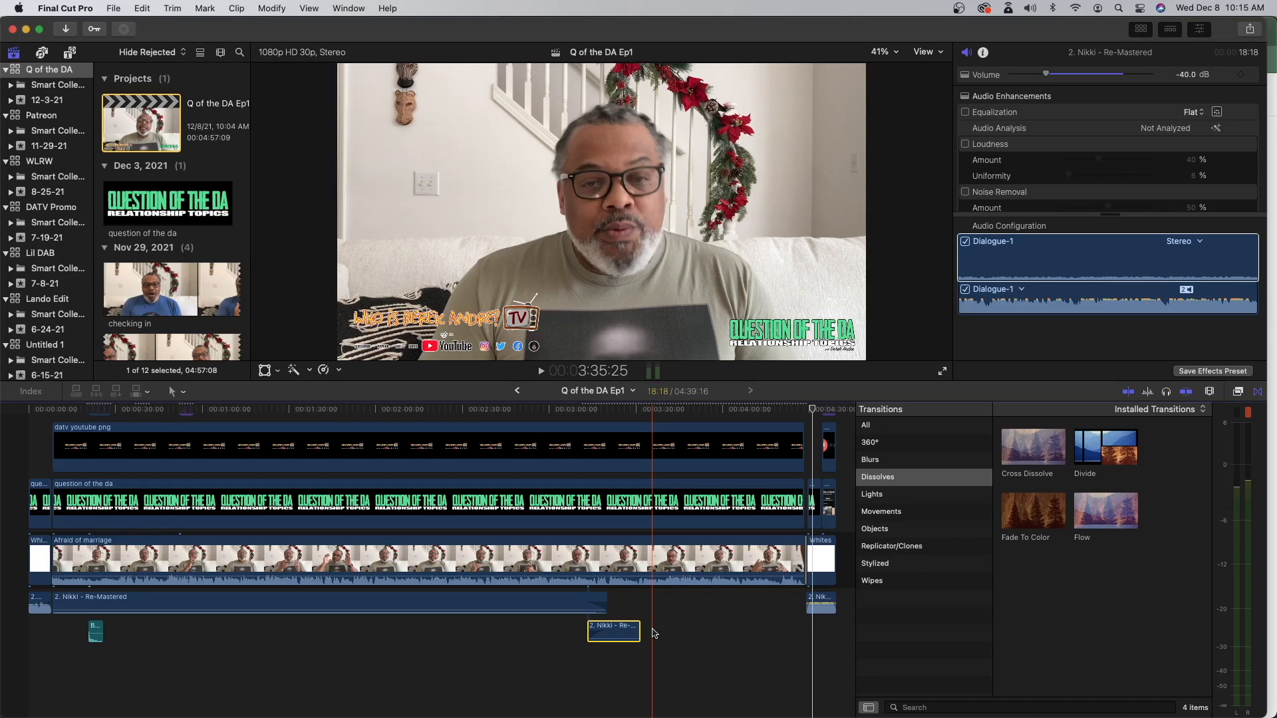
scroll(583, 636, "right", 3)
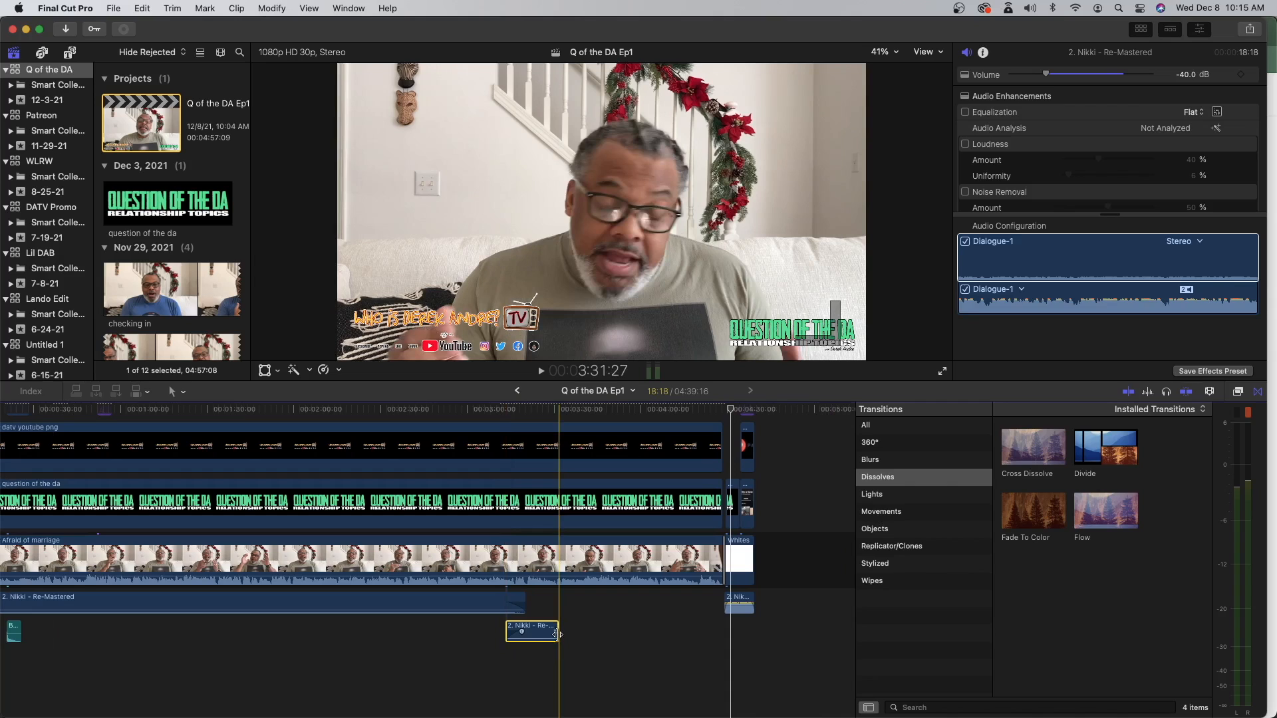
left_click_drag(557, 634, 723, 643)
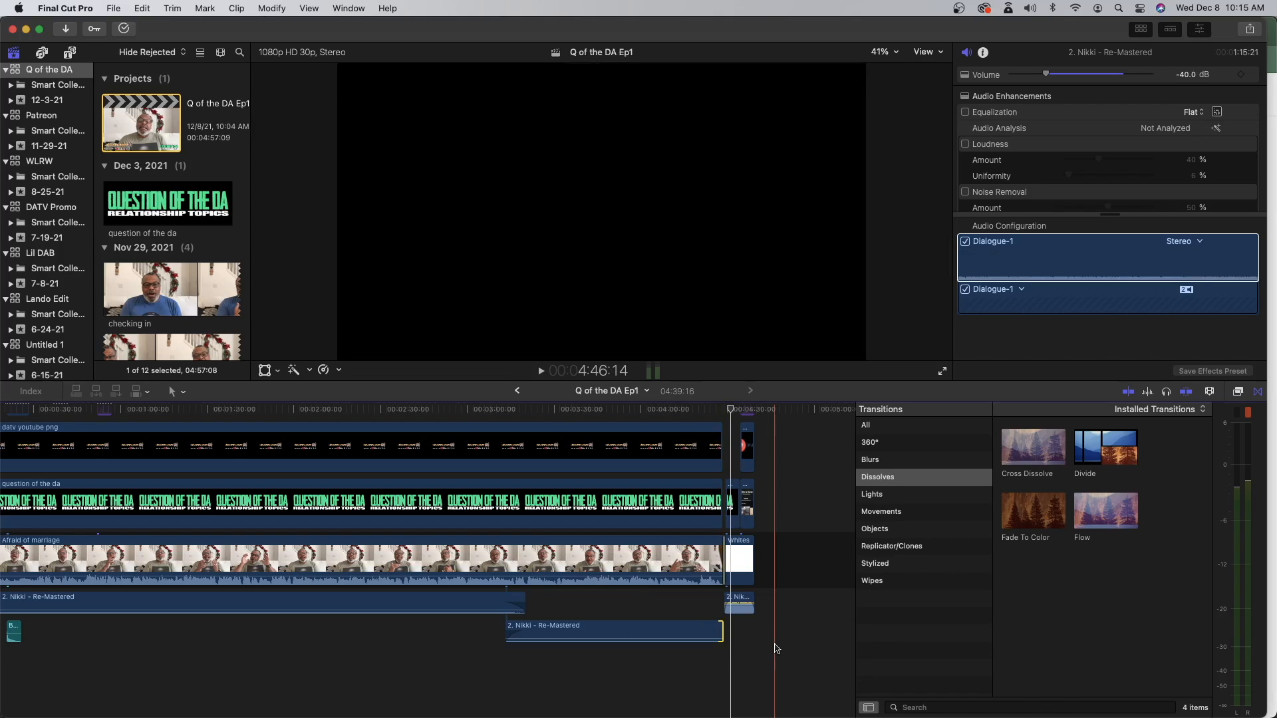
key("super+equal")
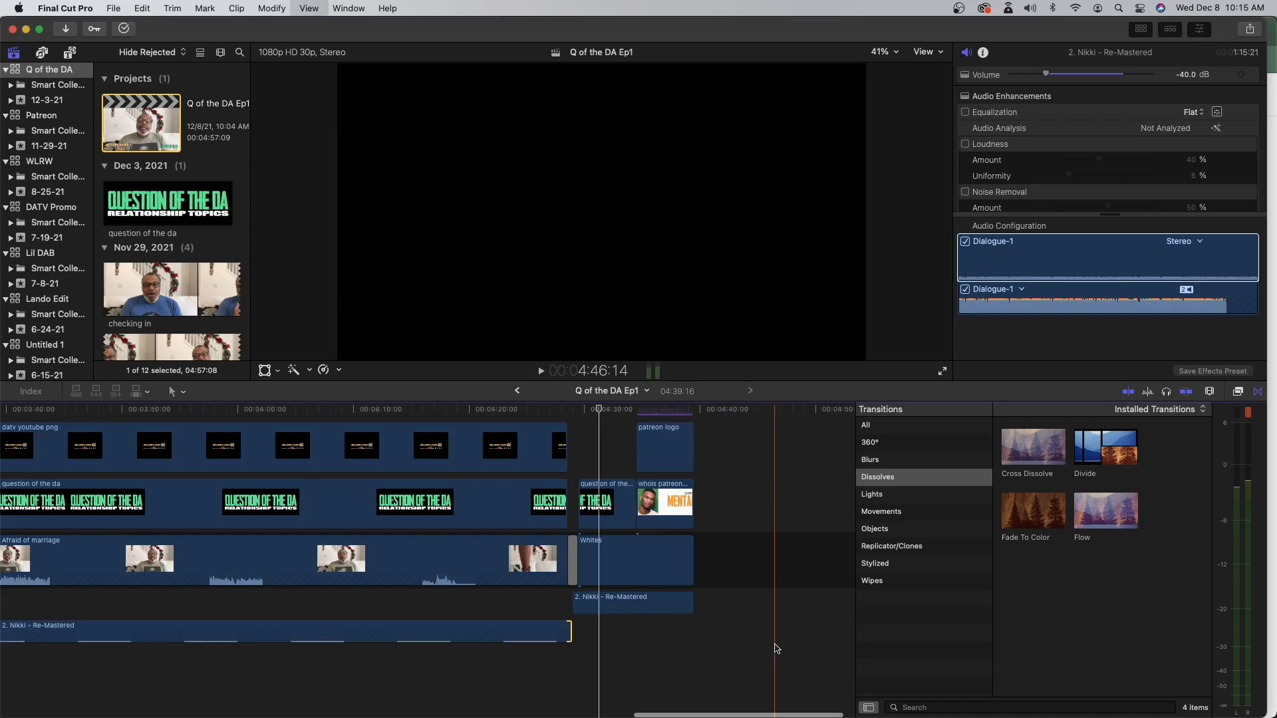
key("super+equal")
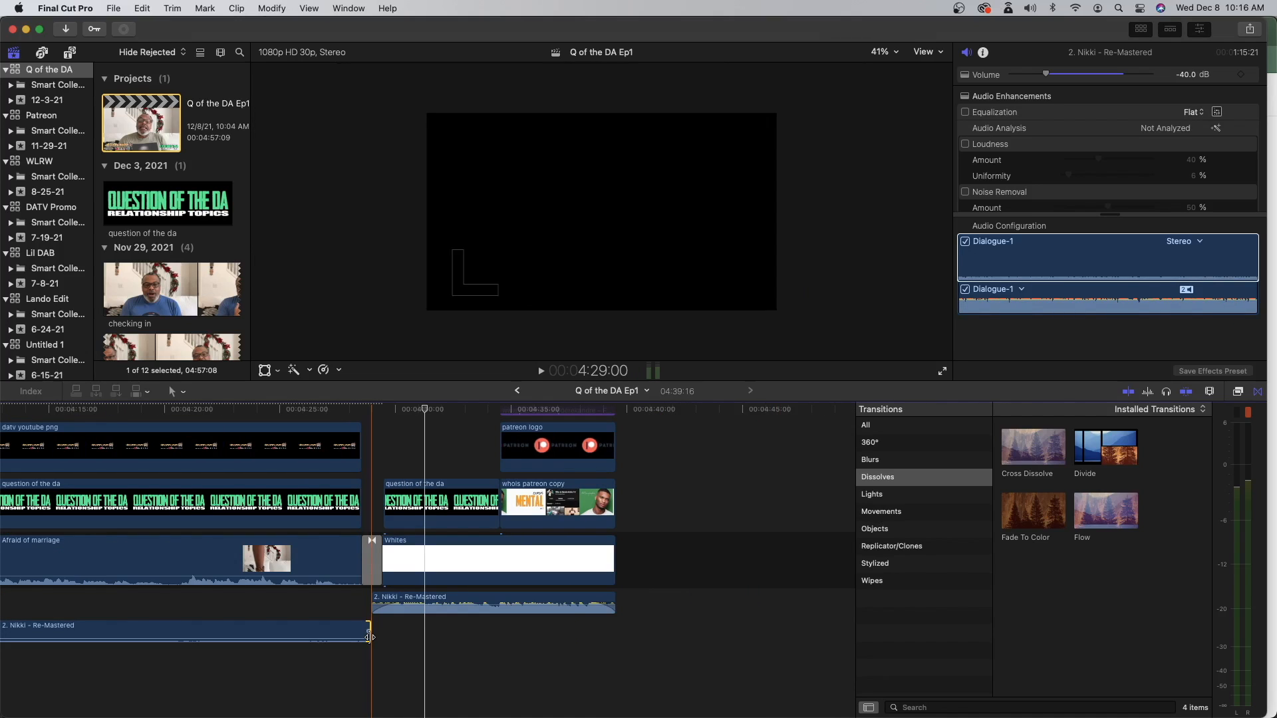
left_click_drag(370, 637, 370, 637)
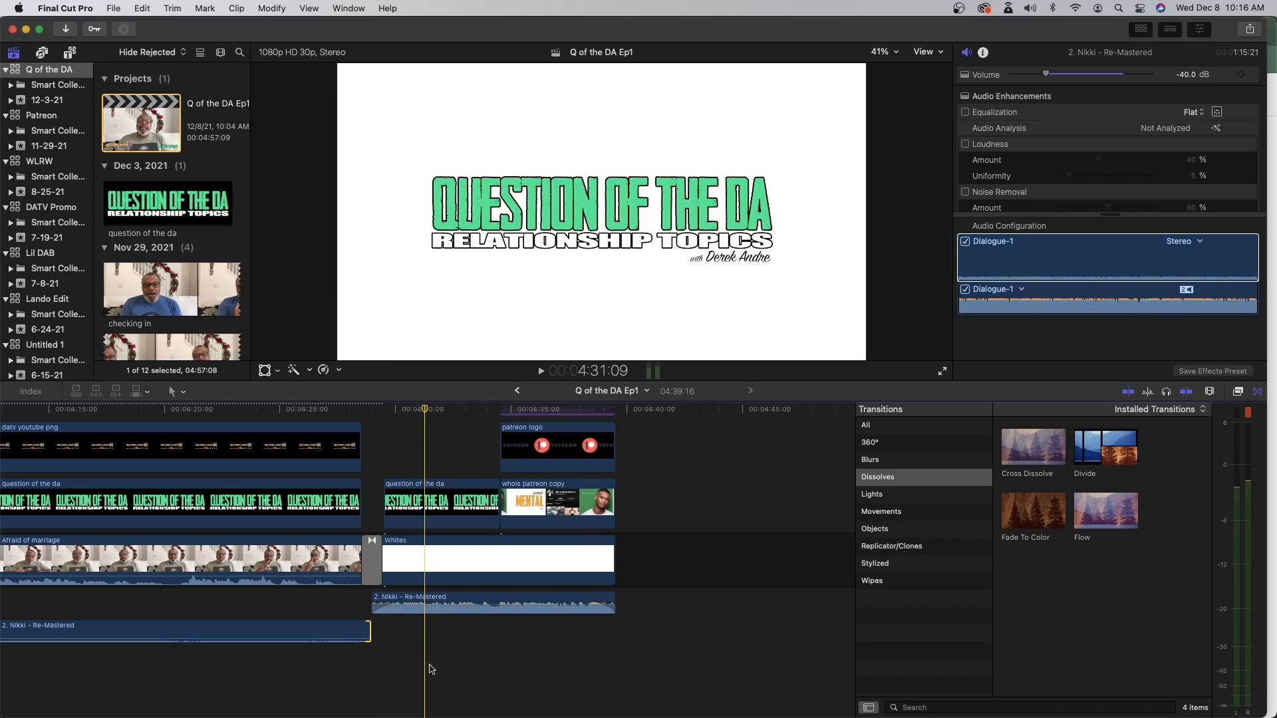
- Play back the music change from the end of Afraid of marriage into the Whites outro
scroll(429, 668, "left", 5)
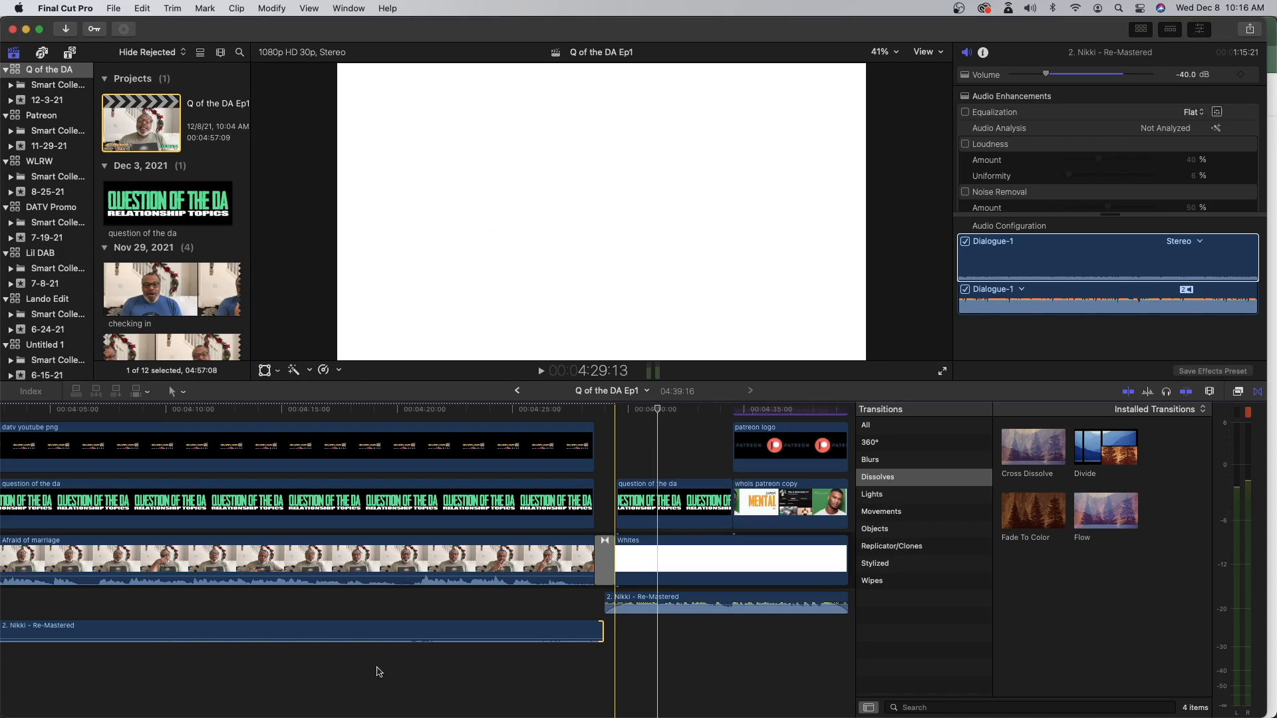
key("super+minus")
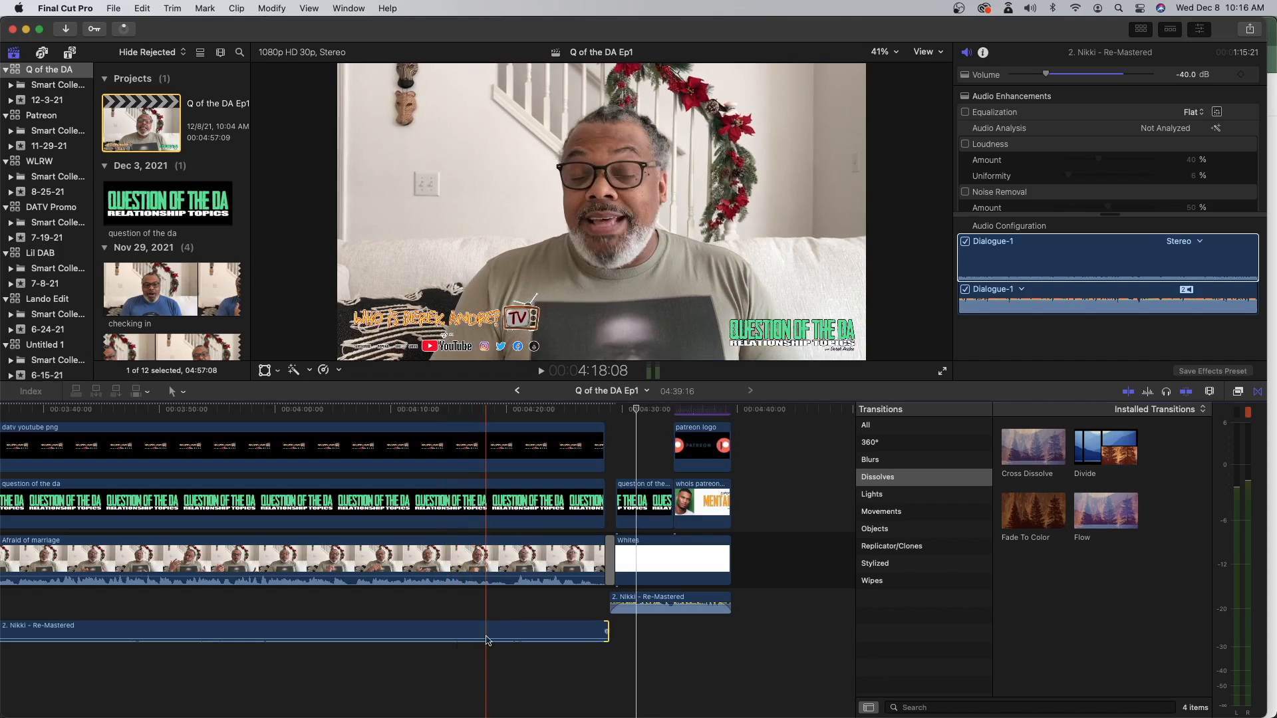
key("space")
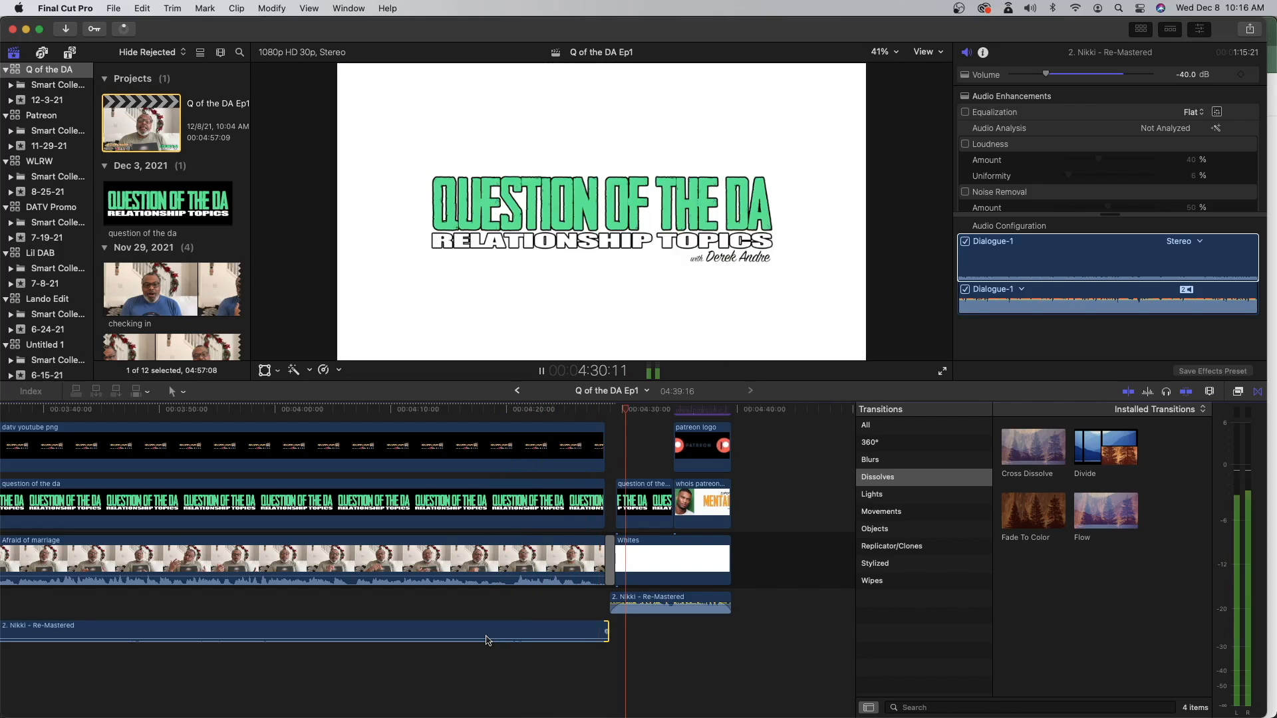
key("space")
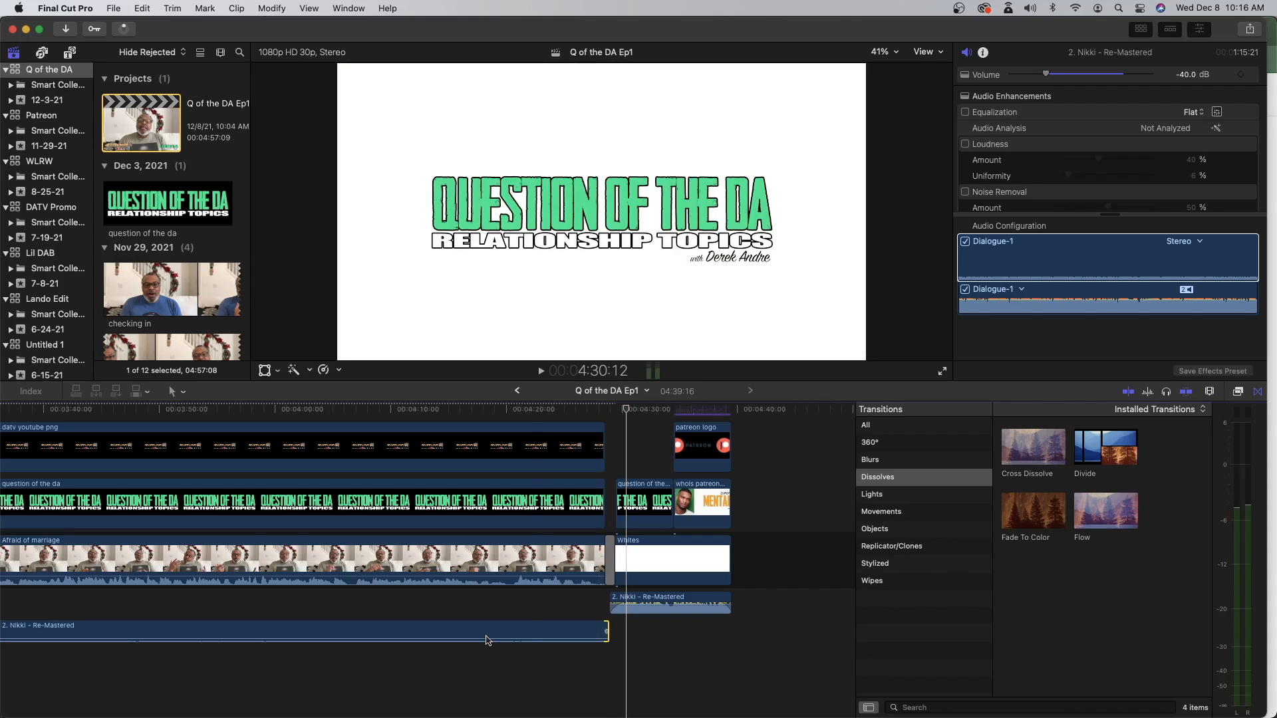
- Delete the 2. Nikki - Re-Mastered clip under the Whites outro and extend the preceding music clip to the end of Whites
left_click(639, 602)
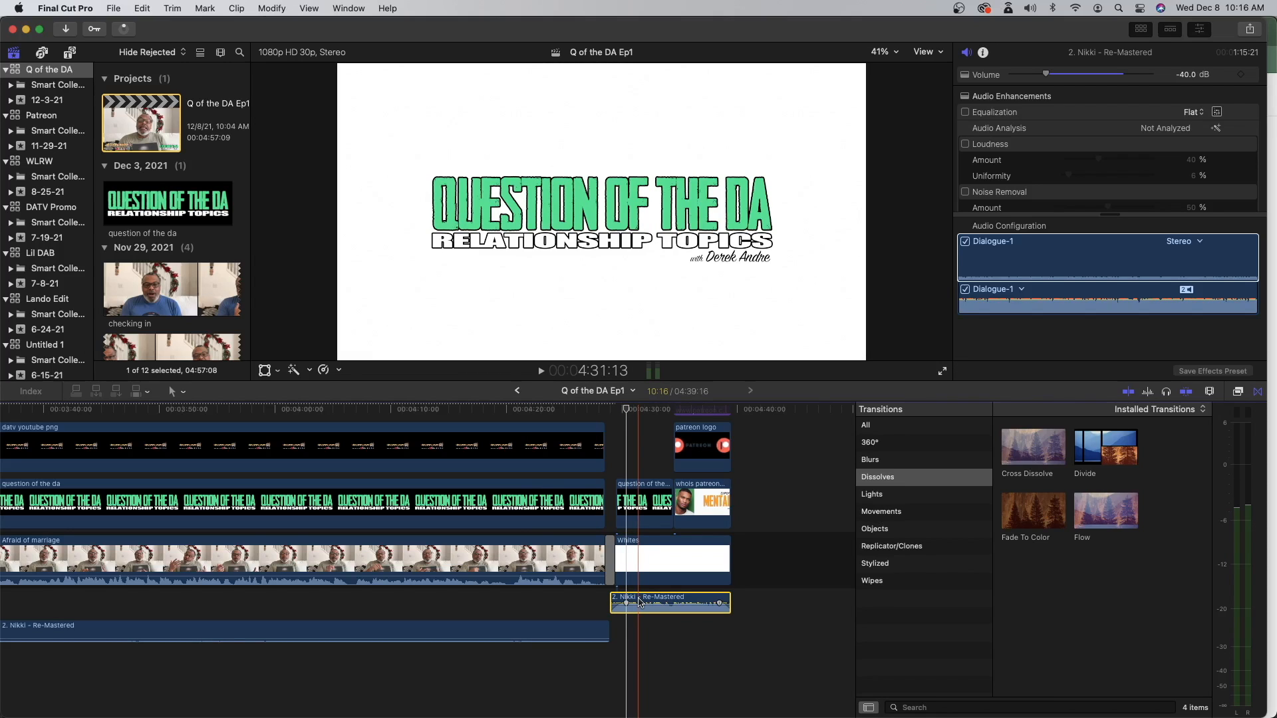
key("Delete")
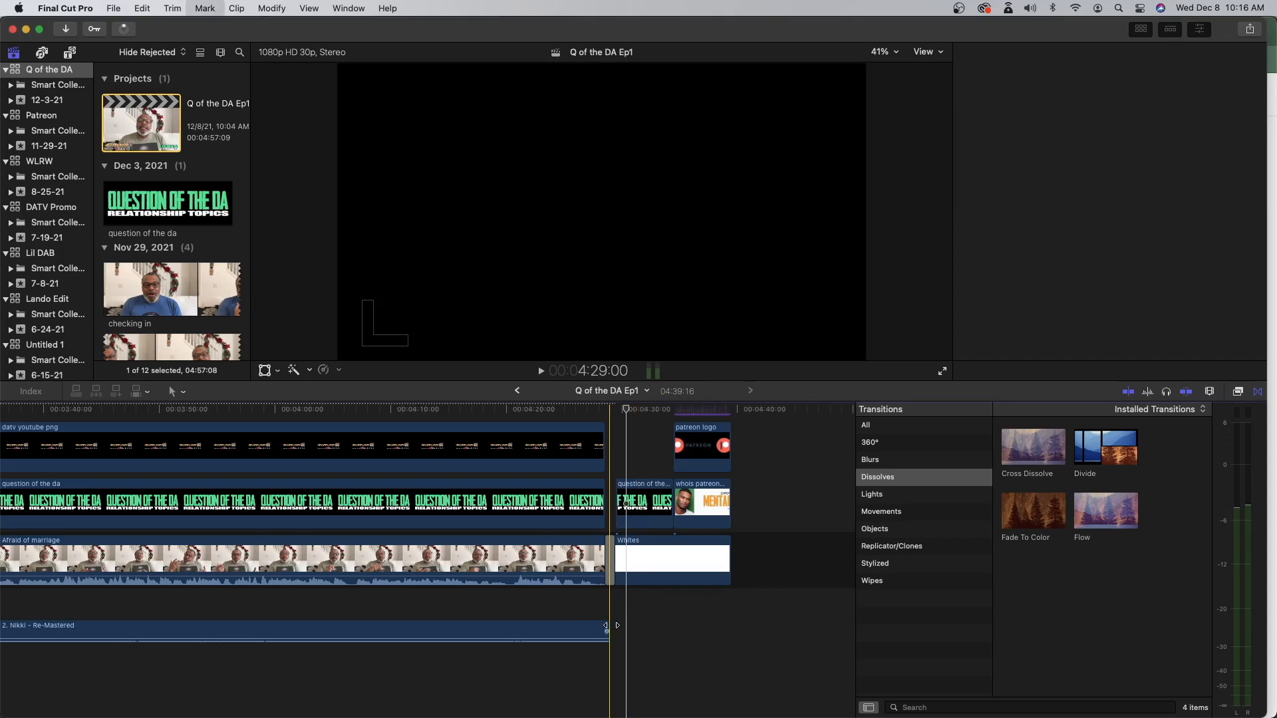
left_click(596, 632)
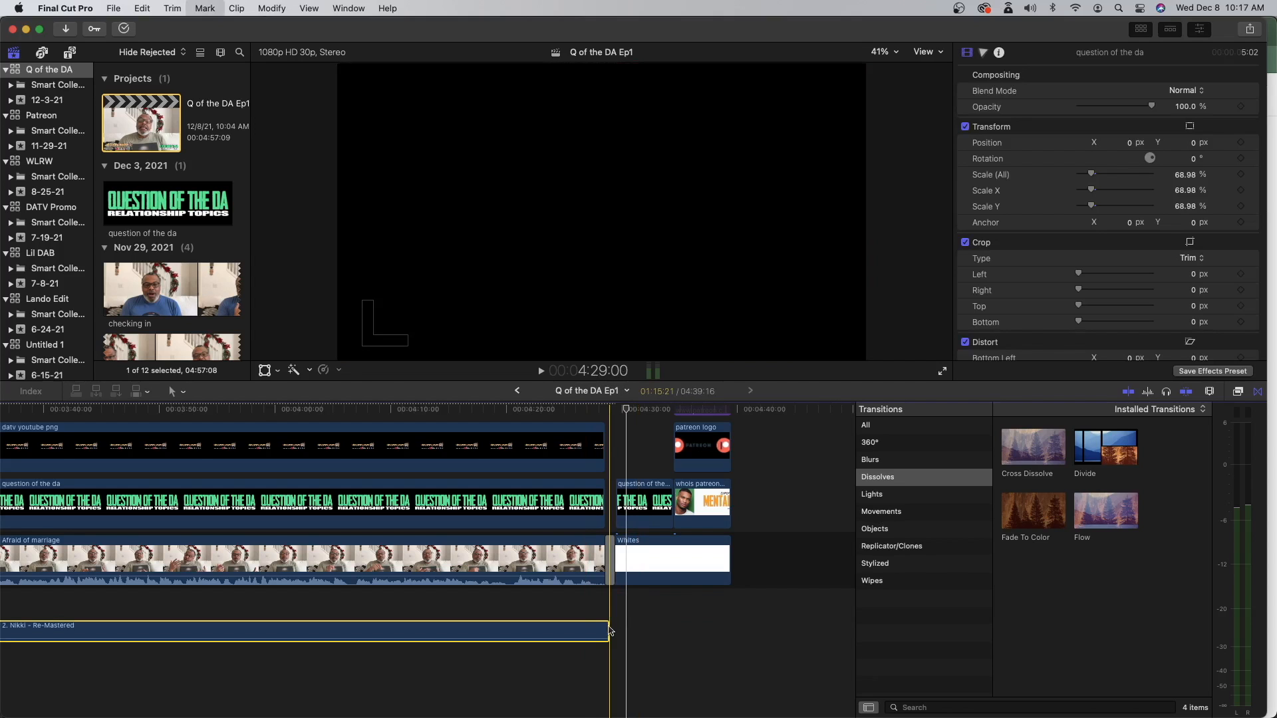
left_click(610, 630)
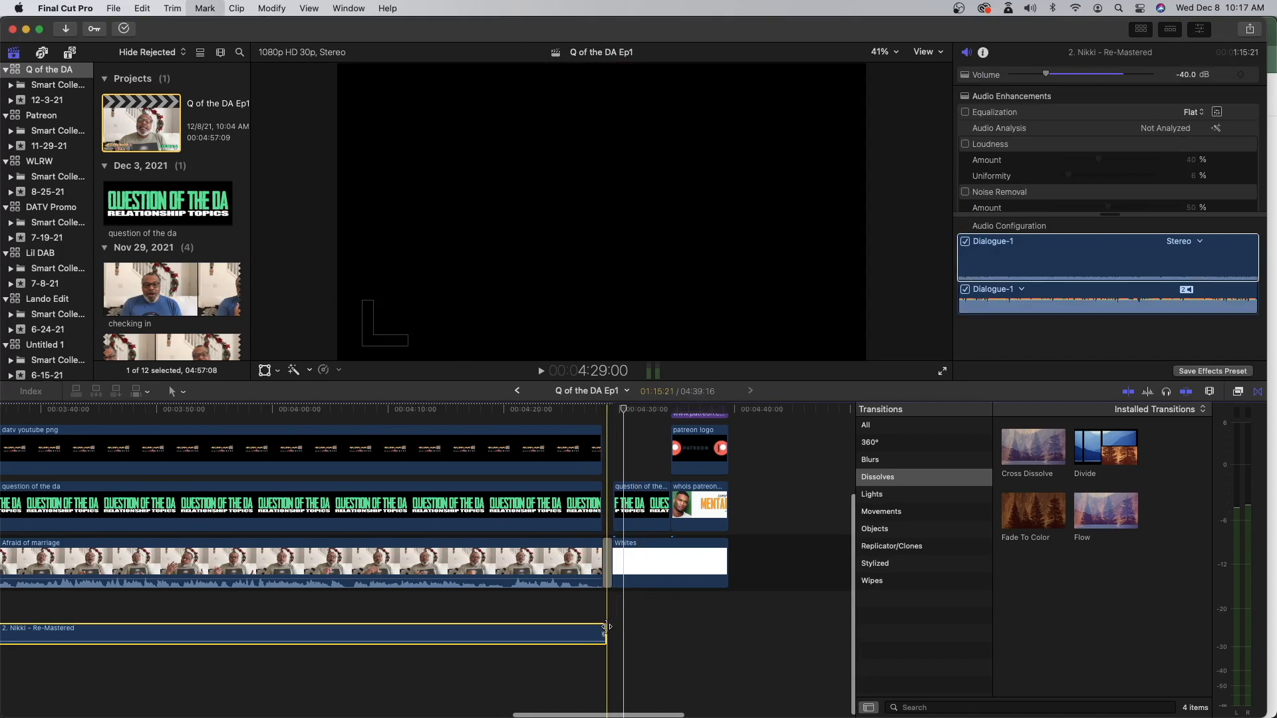
left_click_drag(607, 626, 727, 626)
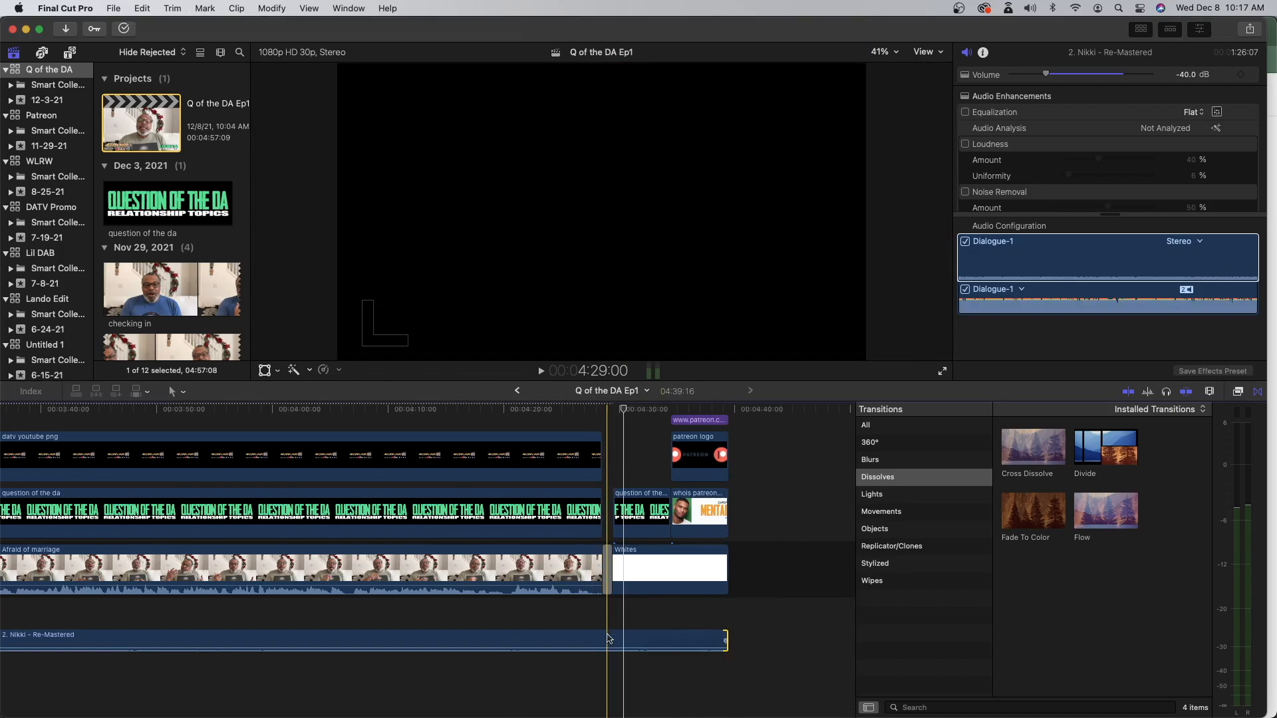
- Split the extended music clip at 4:29:00 and raise the volume of the piece under the Whites outro
left_click(609, 637)
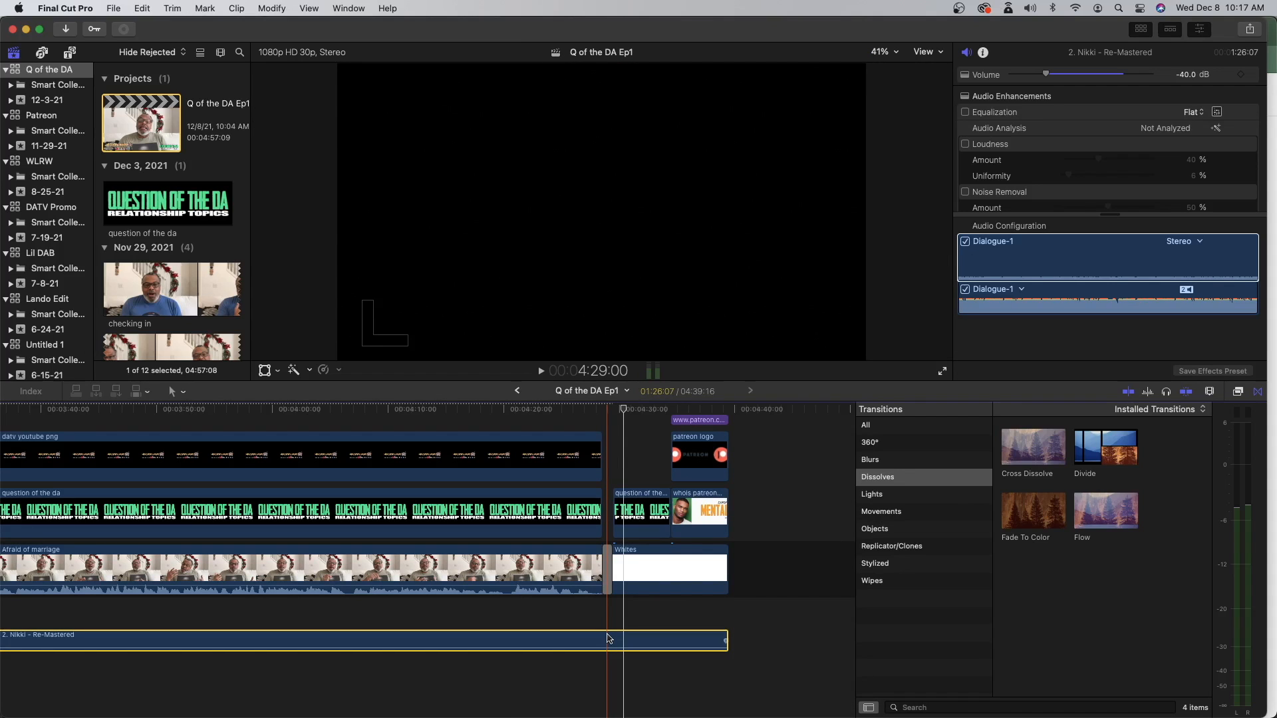
key("super+b")
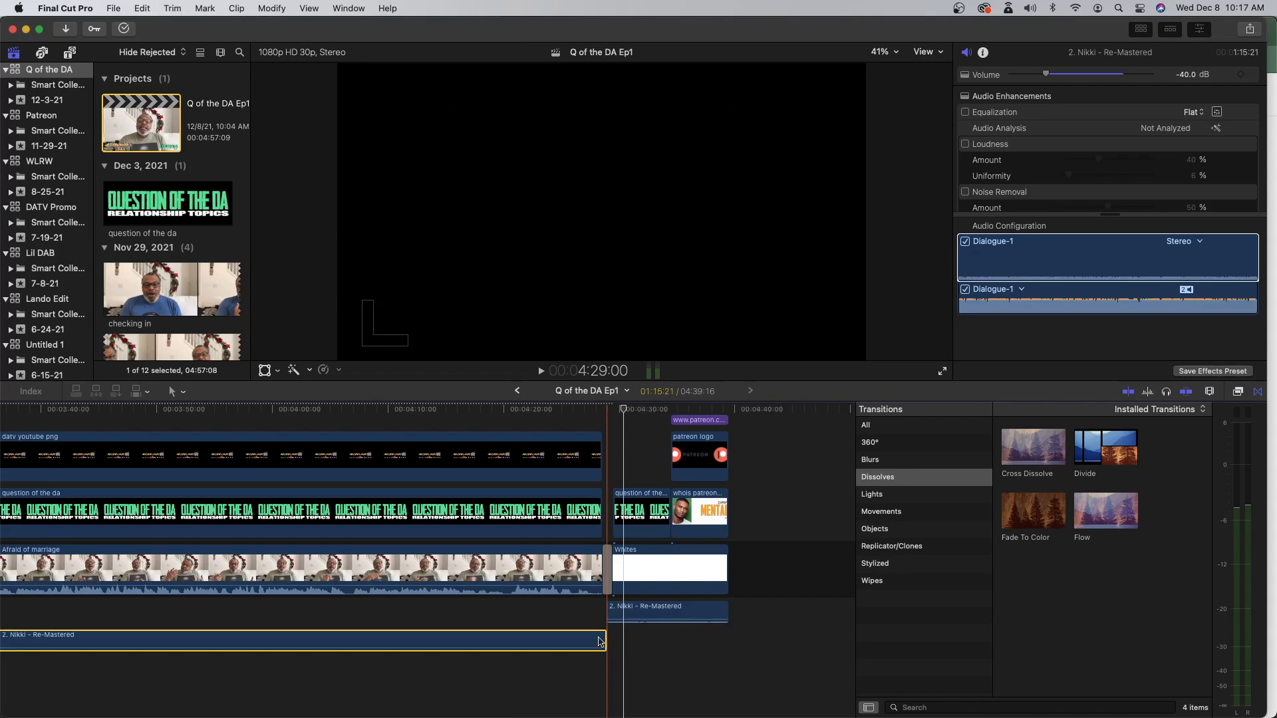
left_click_drag(635, 618, 617, 611)
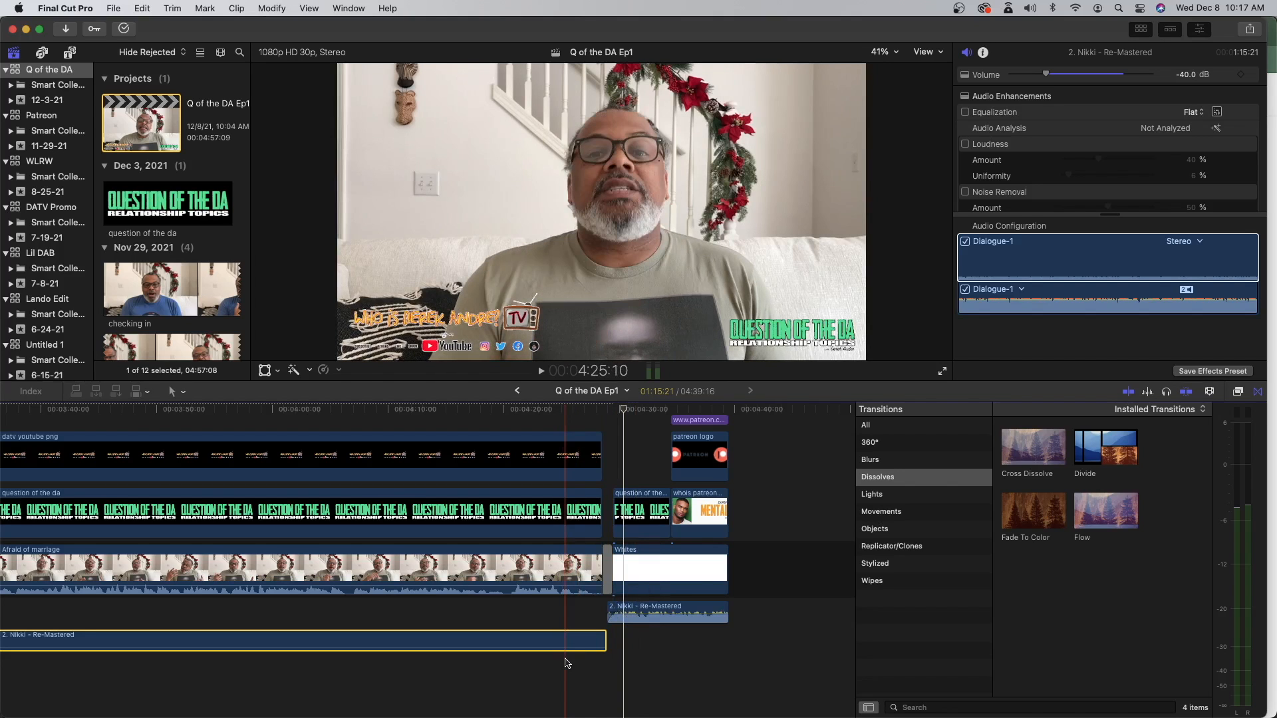
- Play back the split music from about 4:25:10 into the outro, stopping at 4:32:22
key("space")
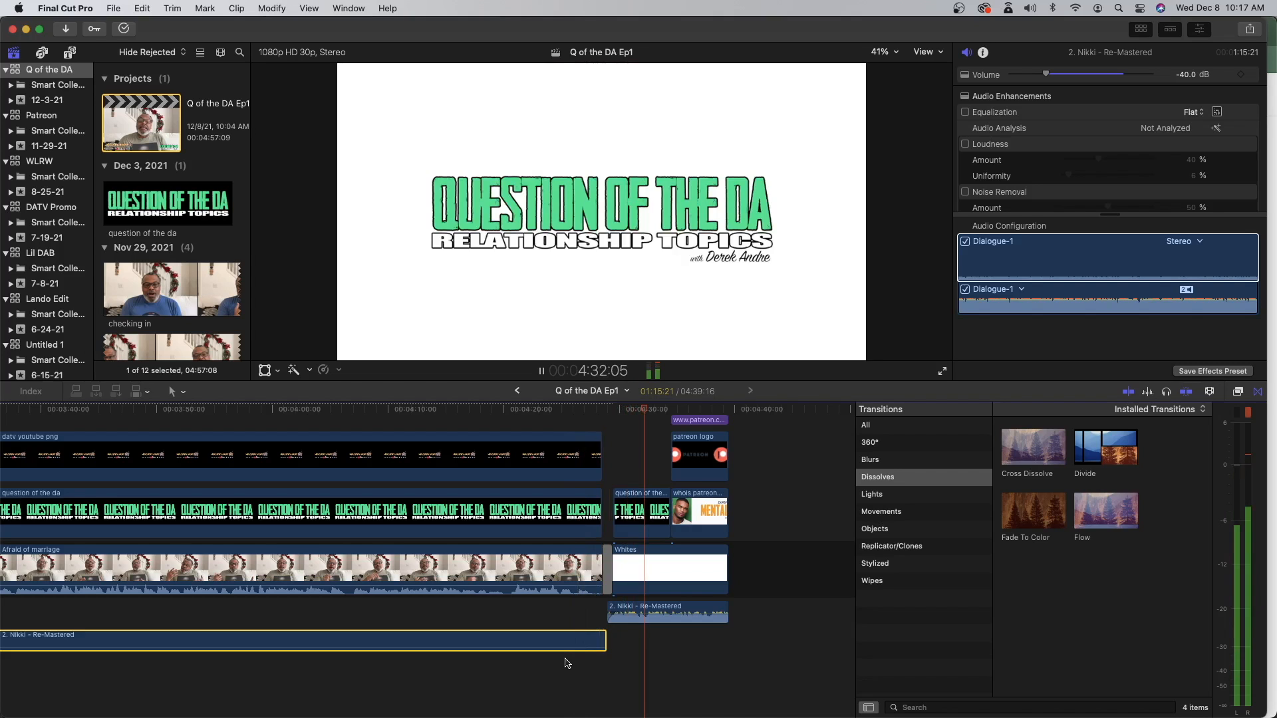
key("space")
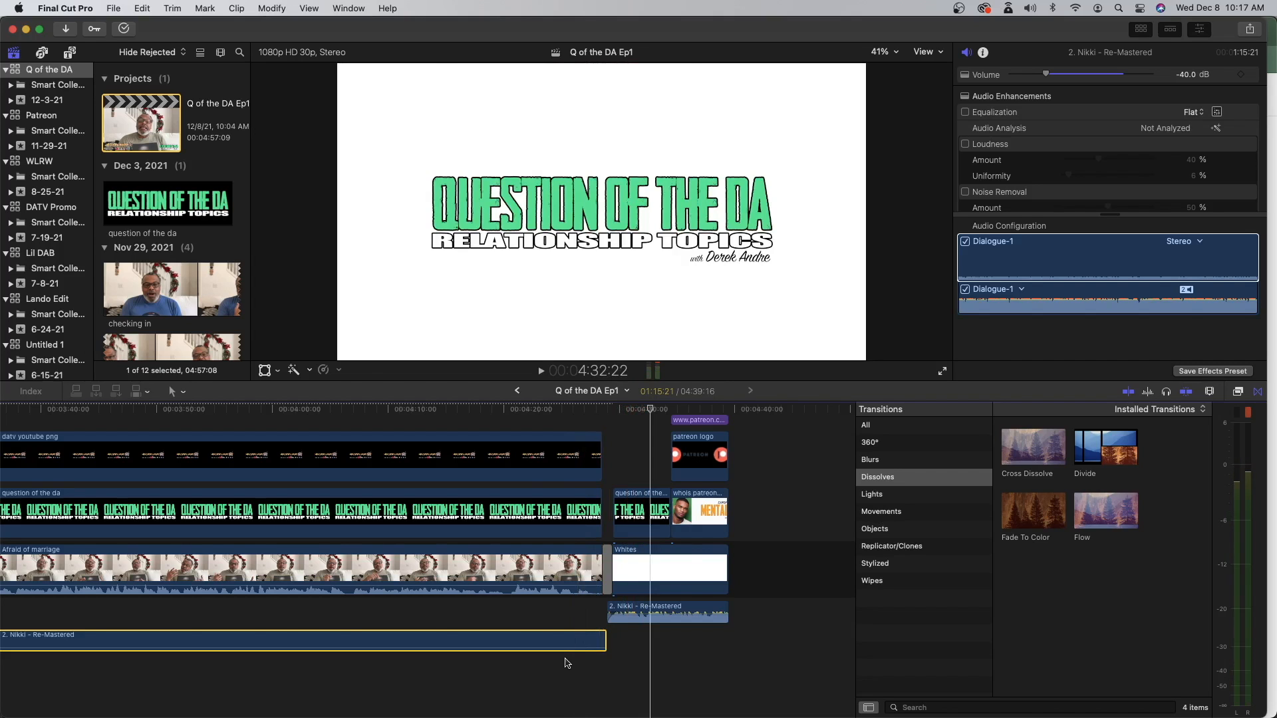
scroll(574, 665, "up", 3)
scroll(574, 665, "down", 2)
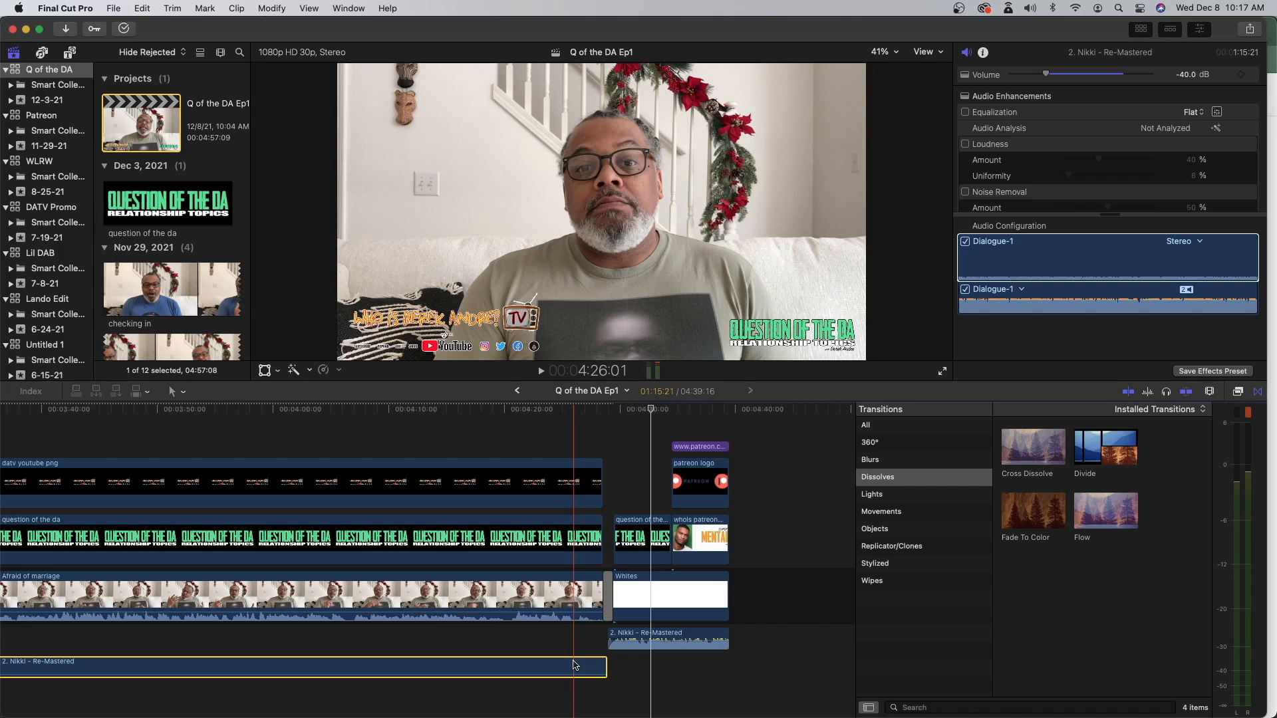
scroll(575, 665, "left", 3)
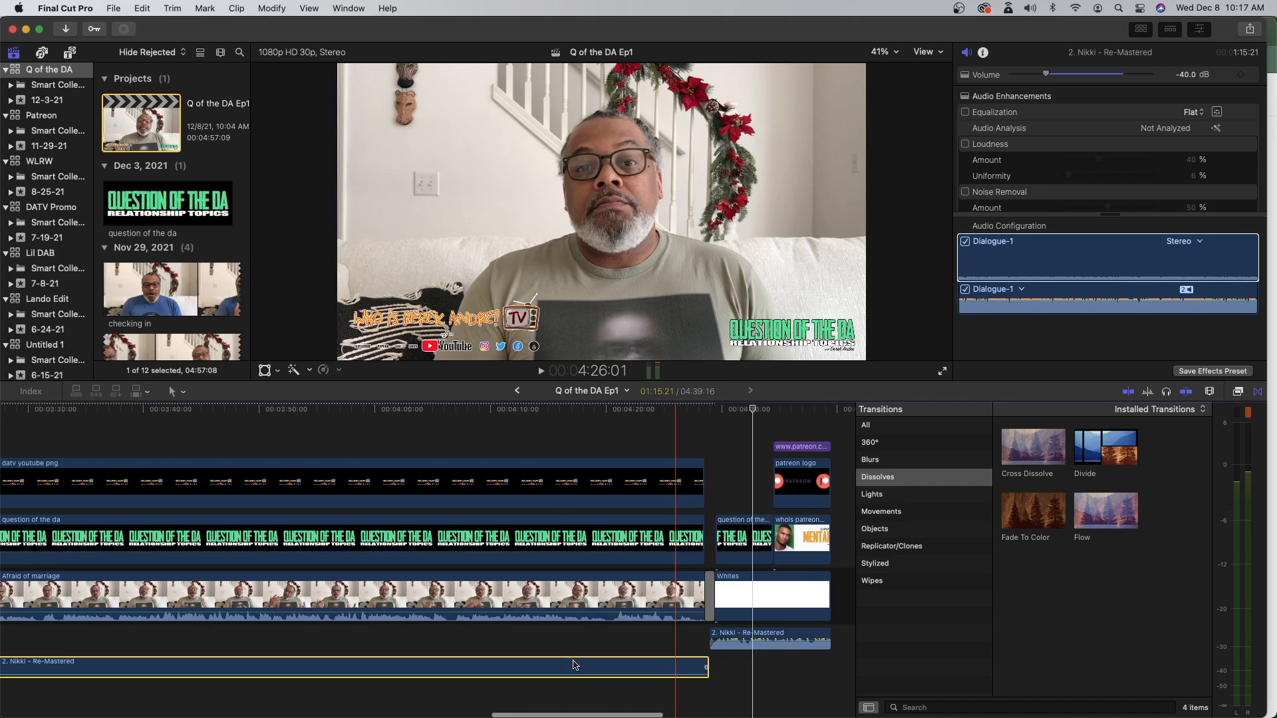